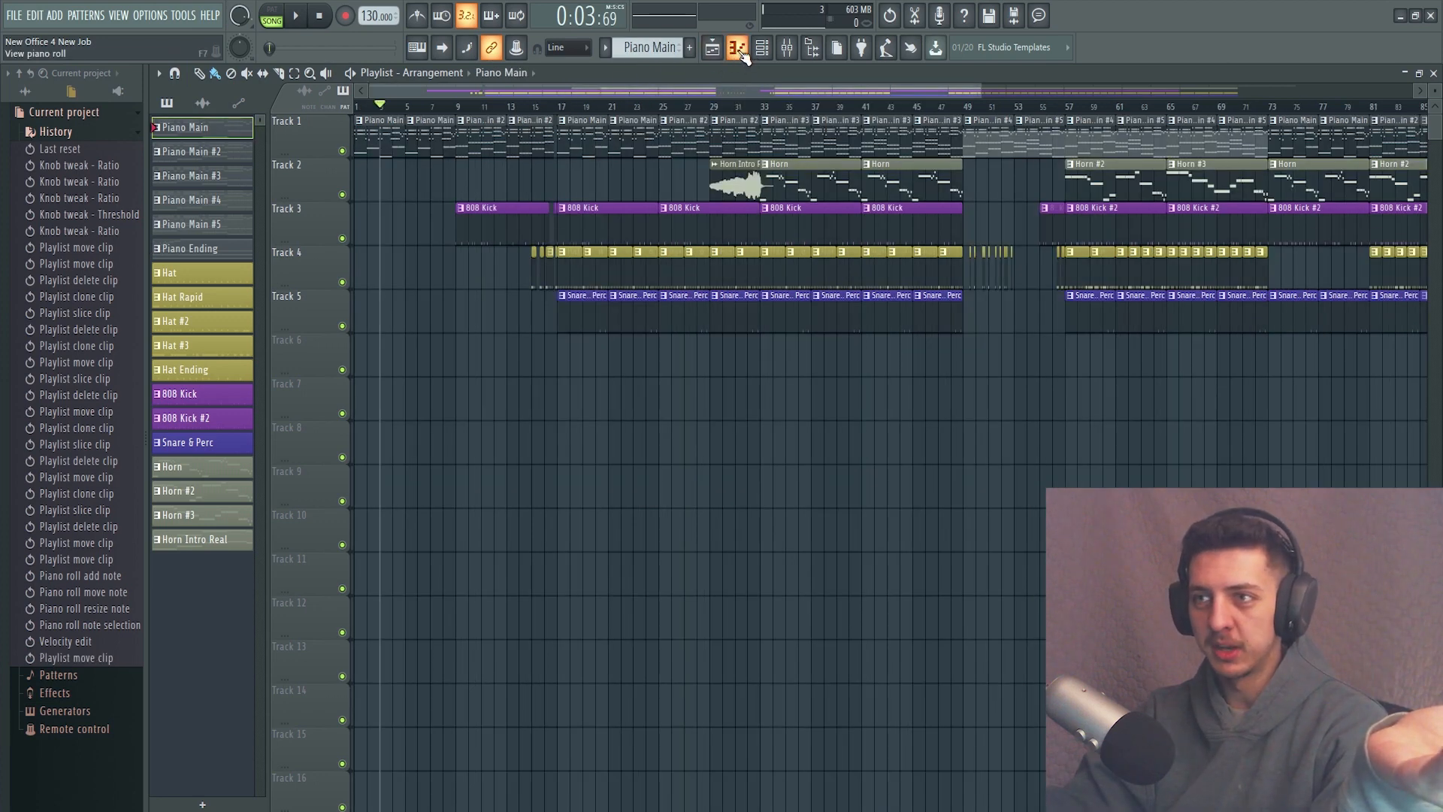
Open the Piano Main pattern in the piano roll and examine its Close Grand melody and bass notes.
left_click(737, 50)
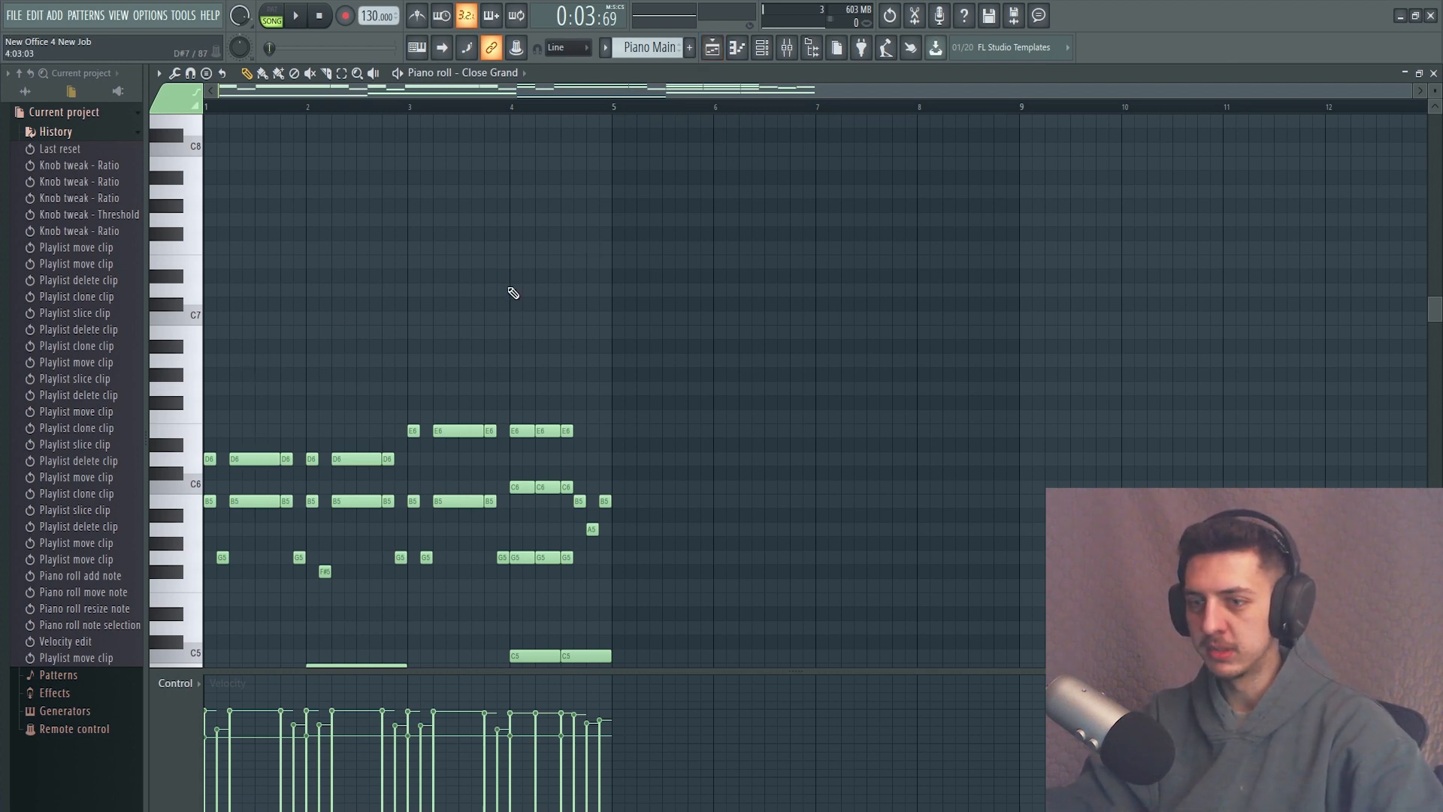
scroll(451, 323, "down", 3)
scroll(416, 352, "up", 2)
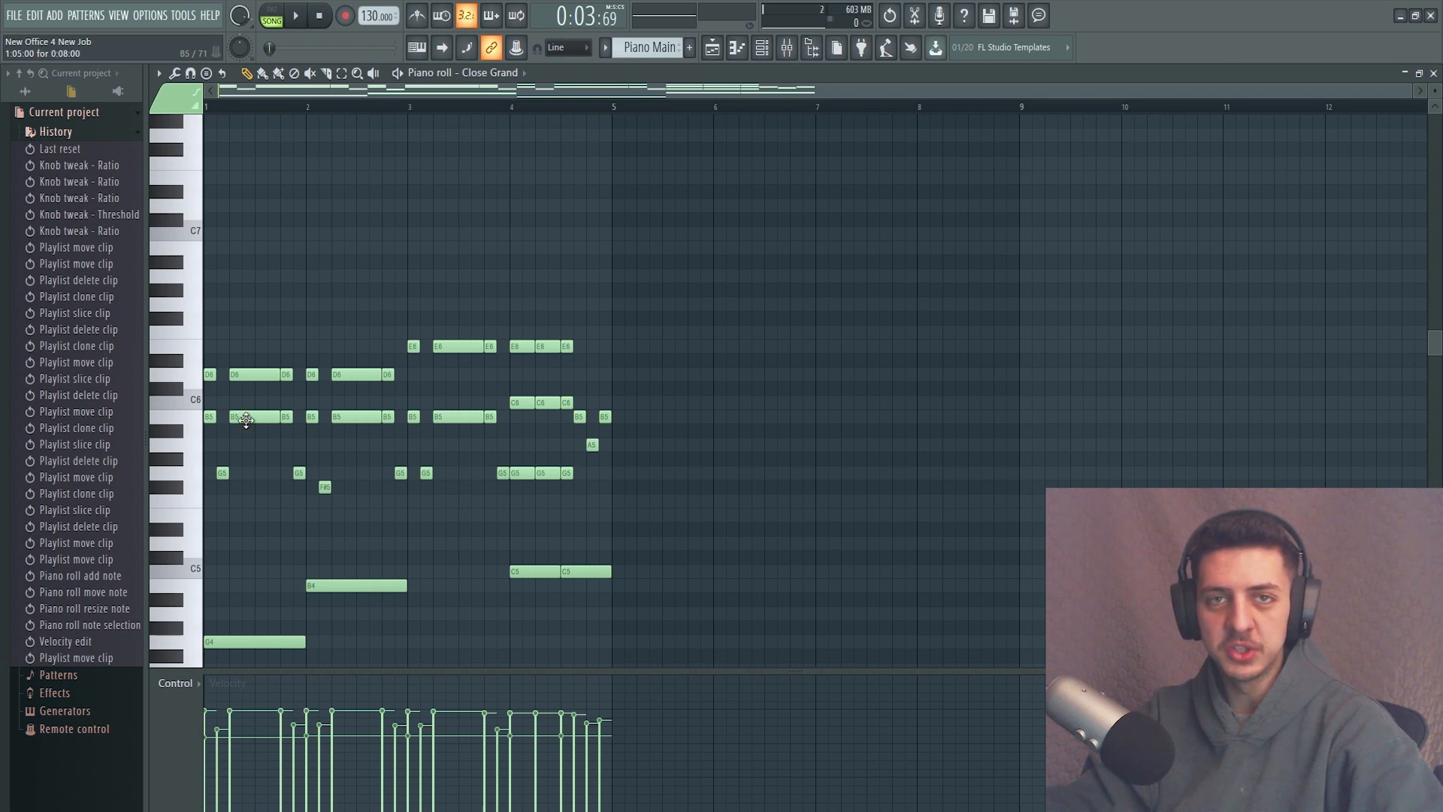
scroll(308, 406, "down", 4)
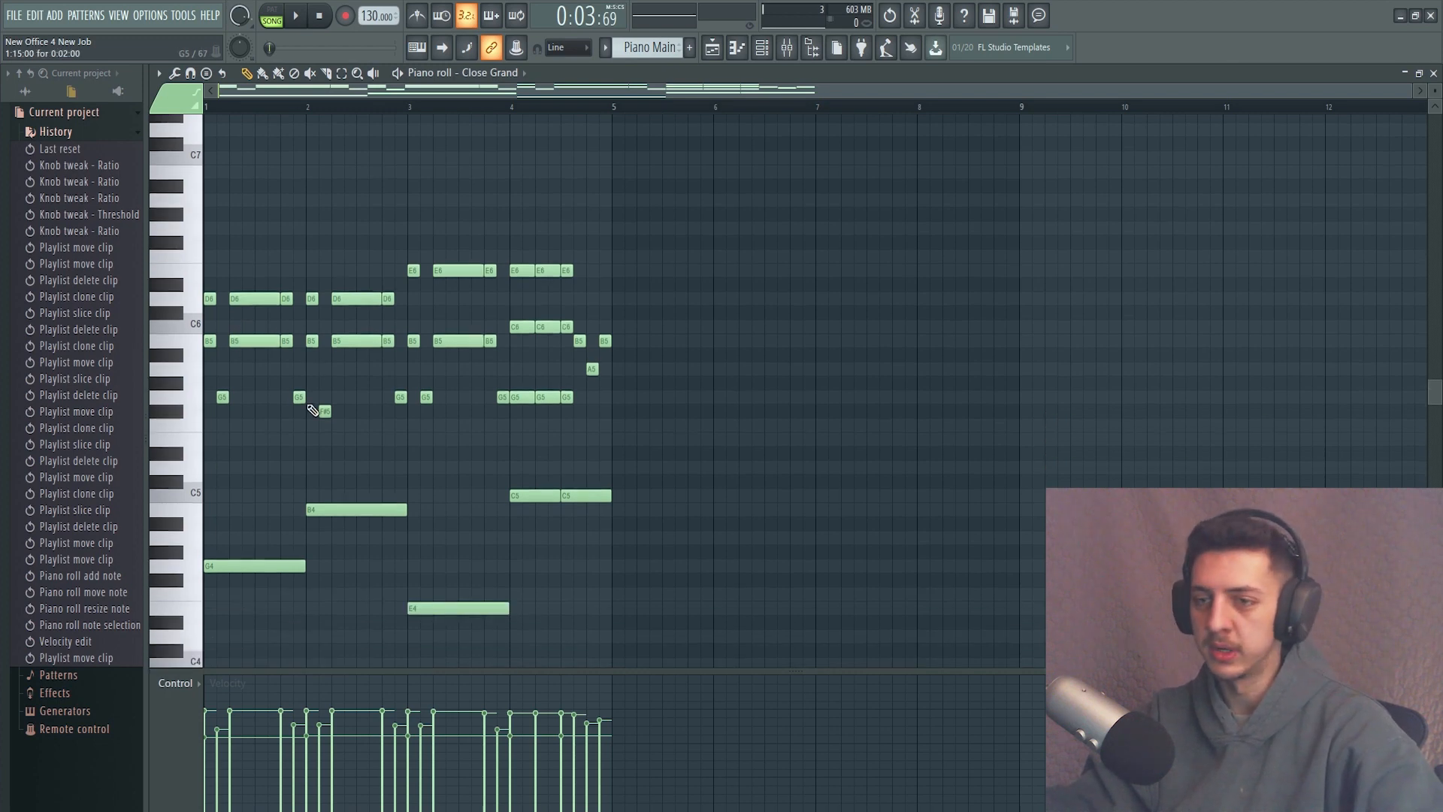
scroll(313, 408, "up", 3)
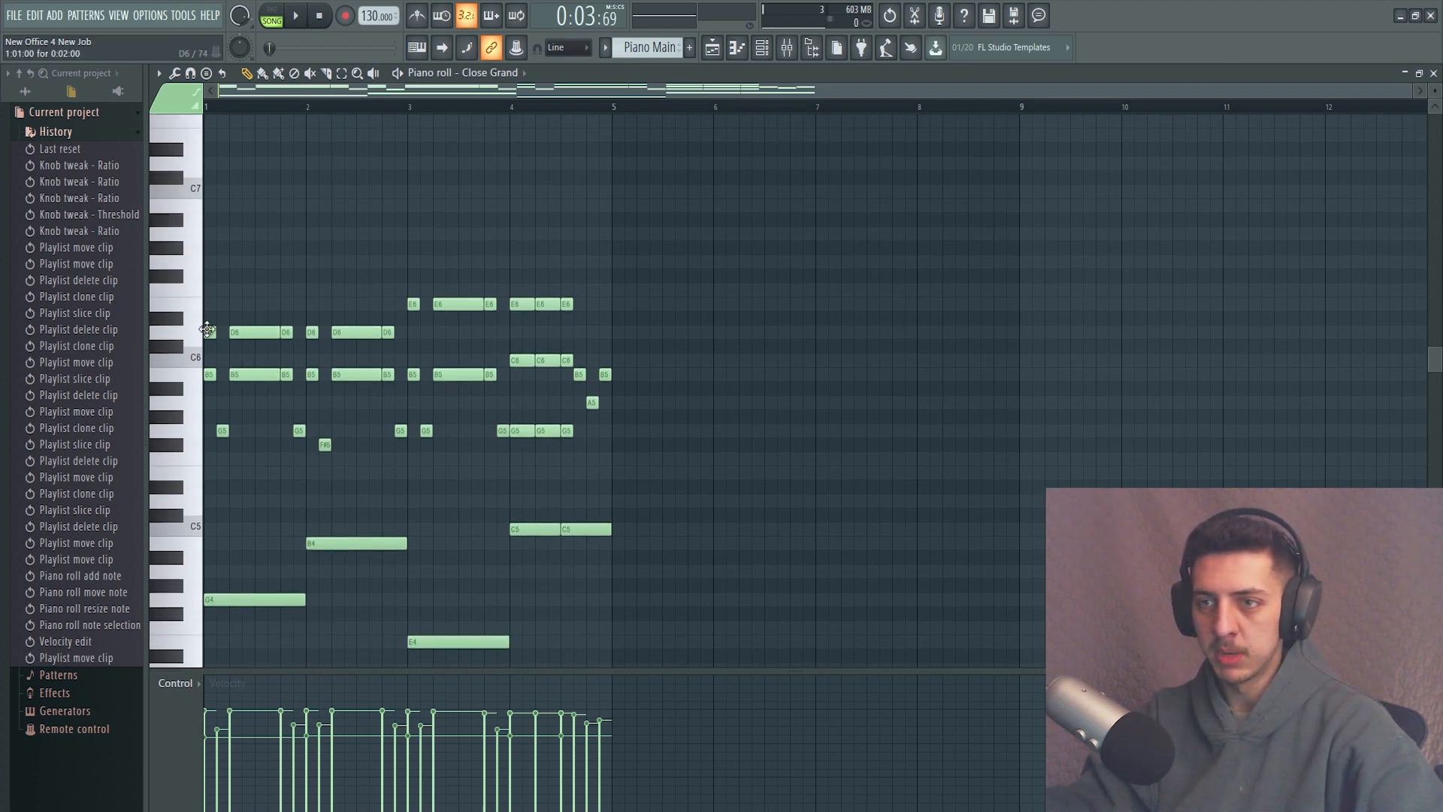
scroll(316, 436, "down", 3)
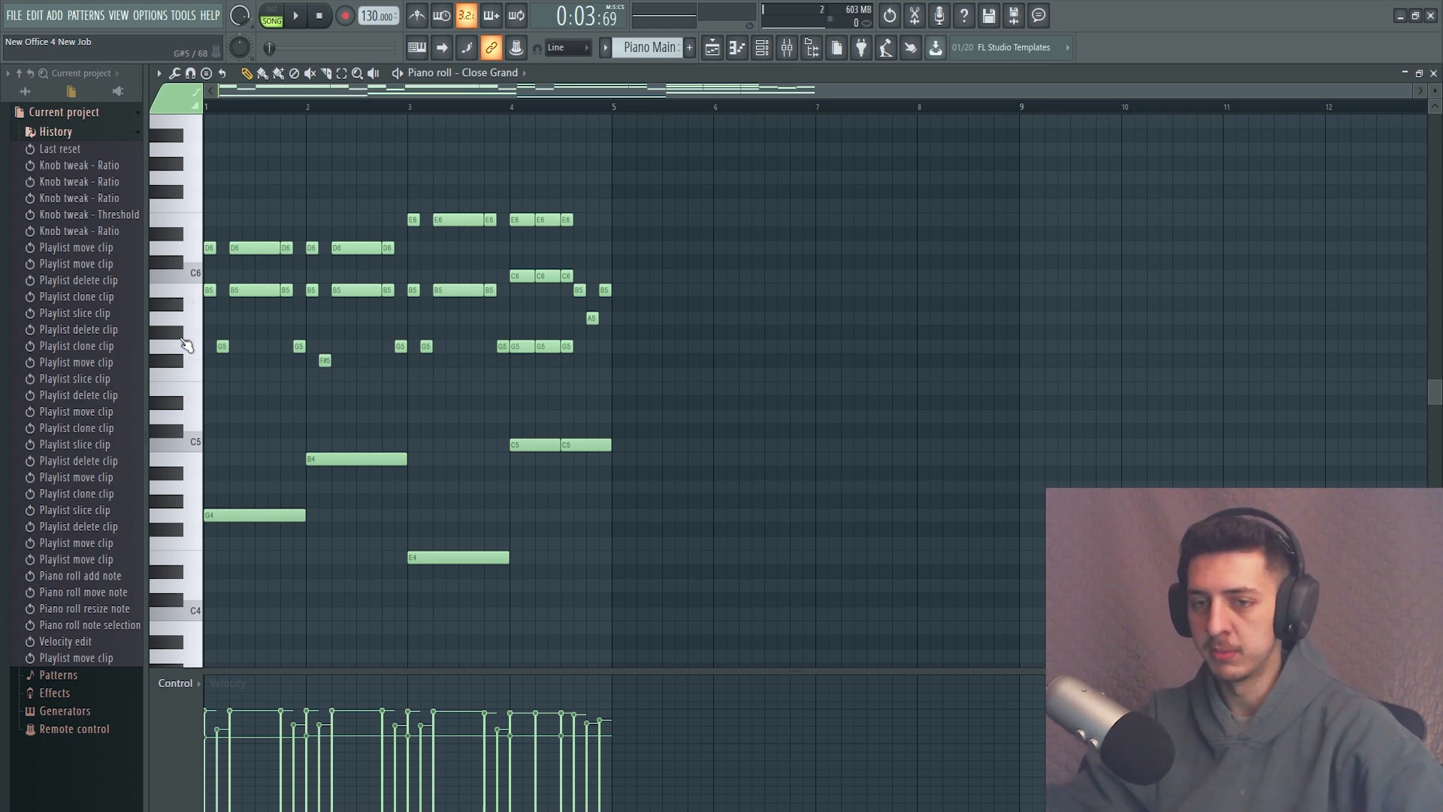
scroll(184, 454, "down", 3)
scroll(184, 454, "up", 3)
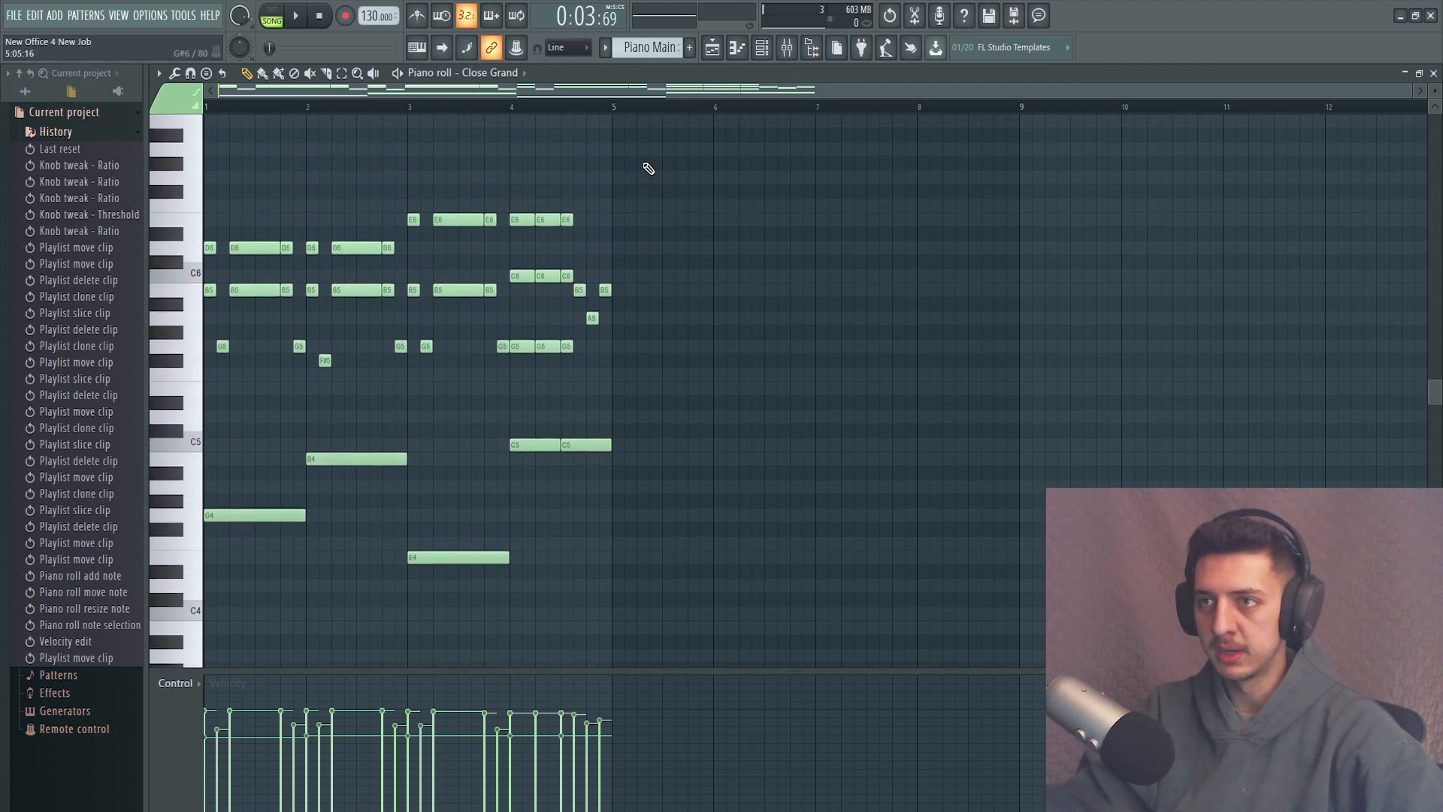
scroll(648, 168, "up", 1)
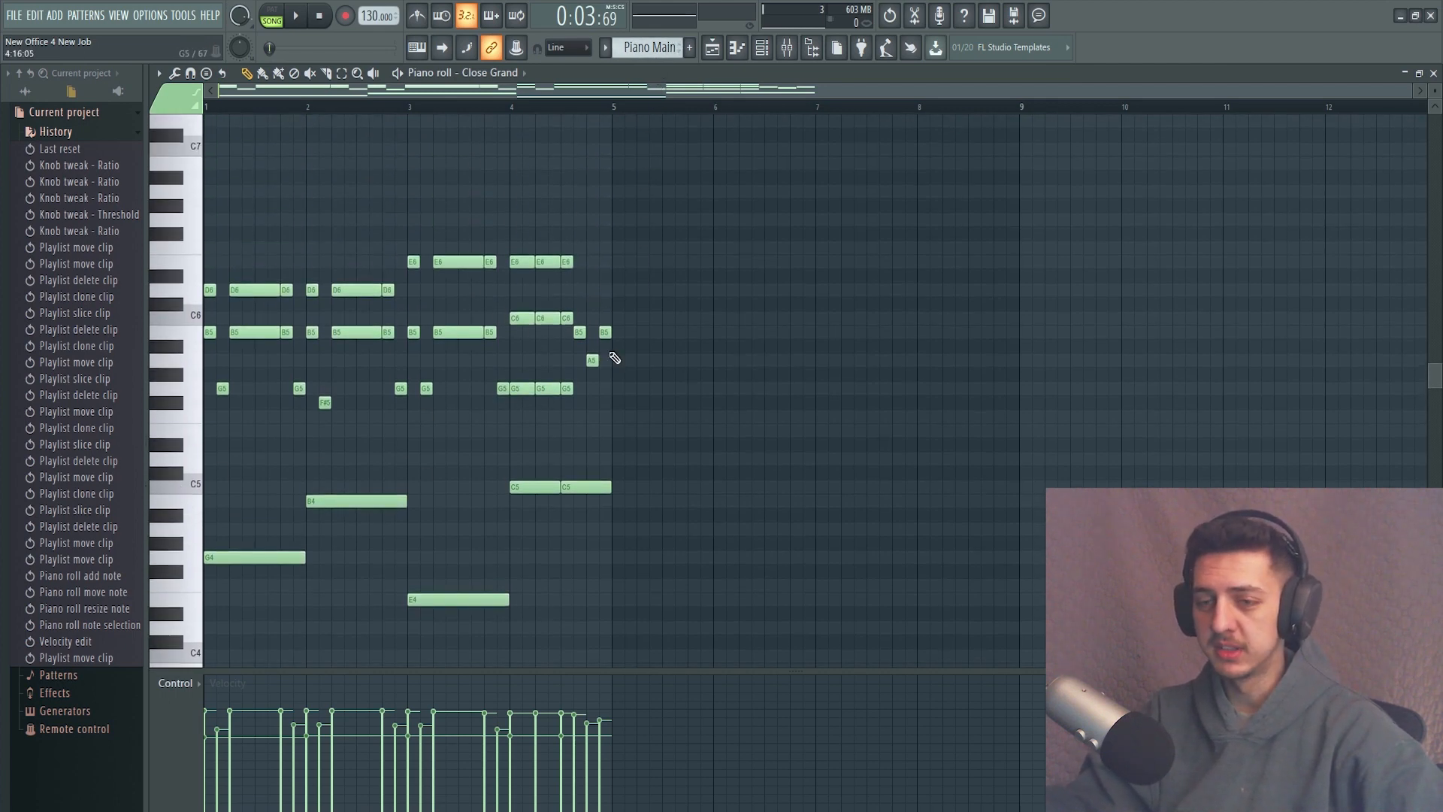
Switch playback to pattern mode, play through the Piano Main pattern and look over its notes.
left_click(271, 10)
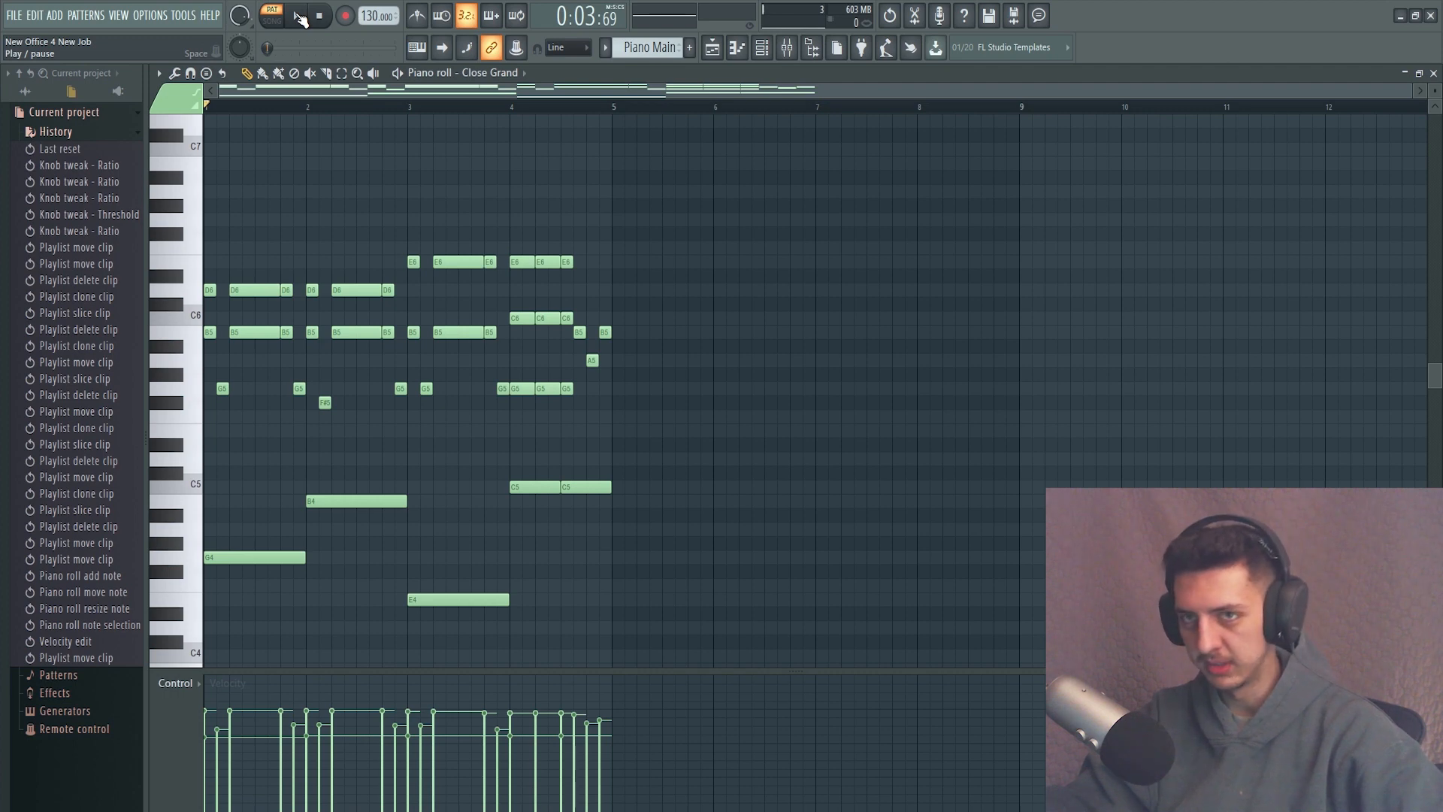
left_click(299, 18)
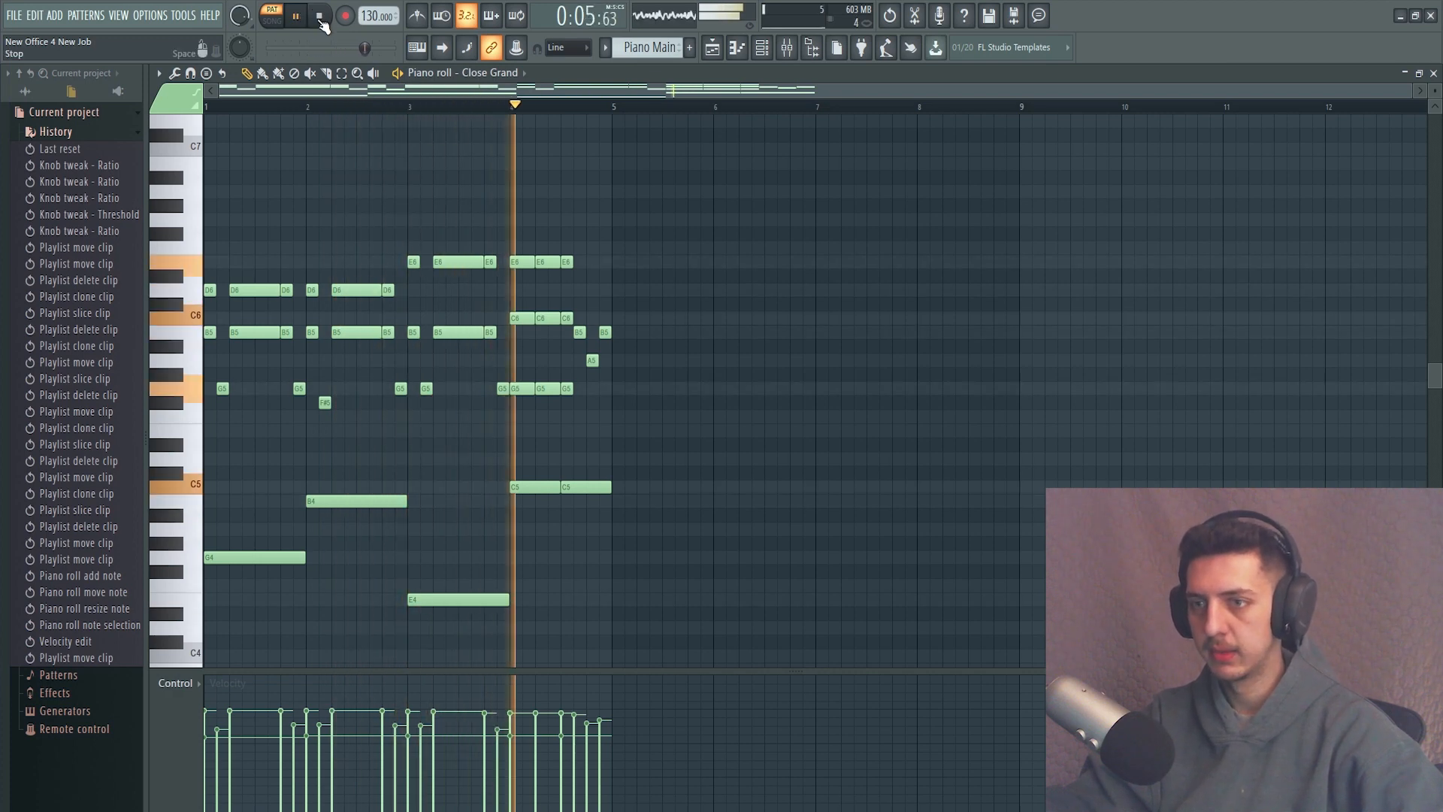
left_click(319, 18)
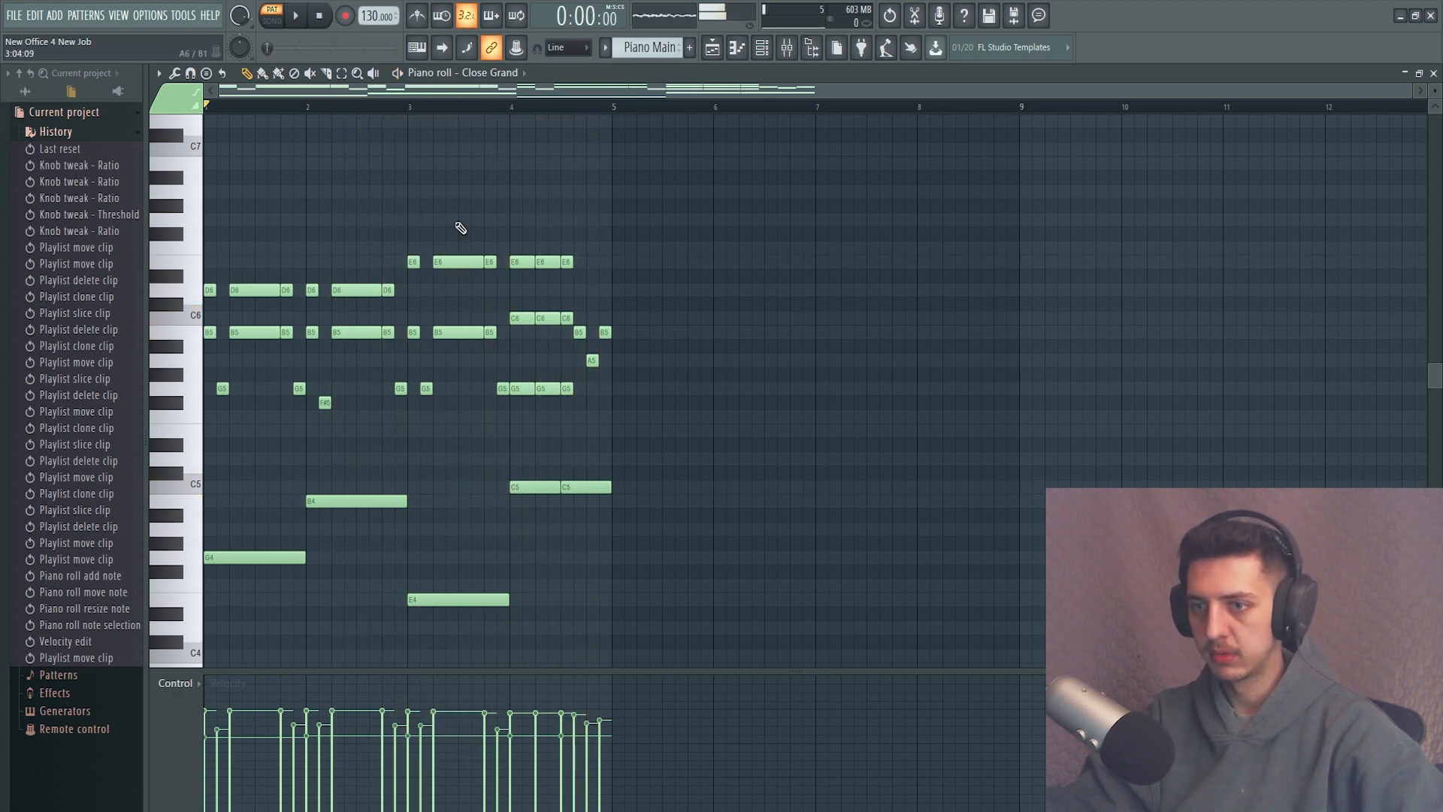
scroll(506, 367, "down", 3)
scroll(479, 386, "up", 3)
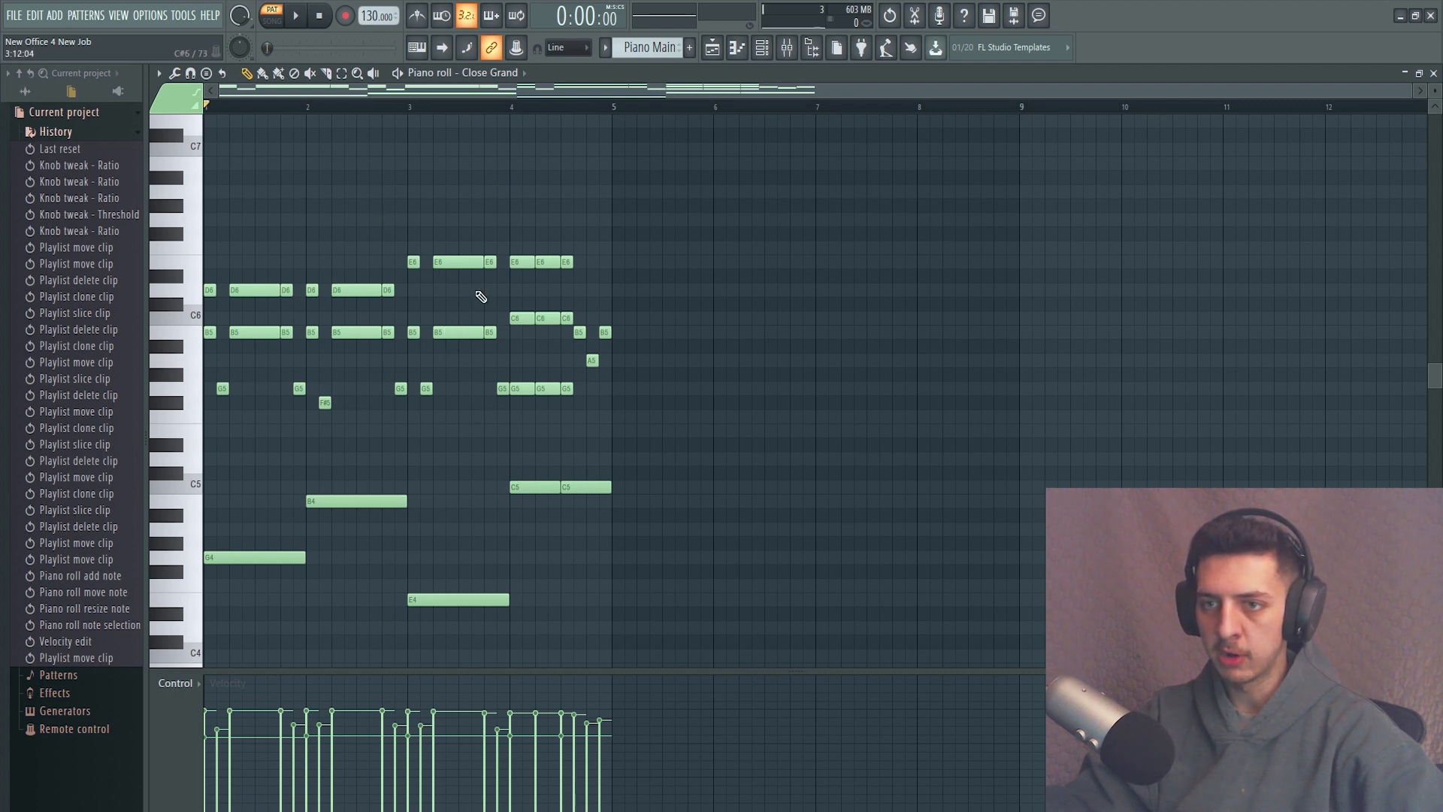
scroll(397, 575, "down", 3)
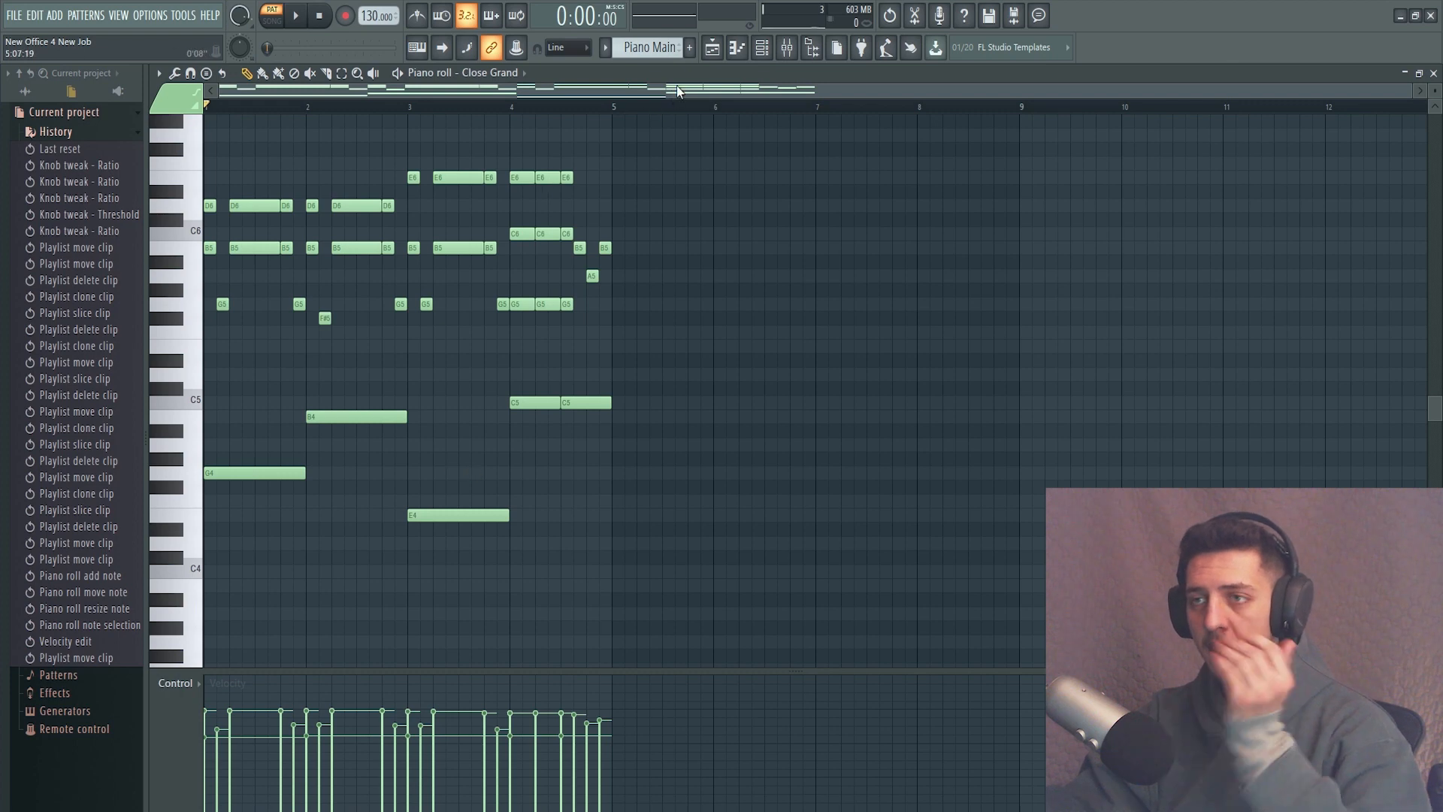
Select the Piano Main #2 pattern, play it back and examine its repeated bass notes in the piano roll.
scroll(669, 51, "down", 1)
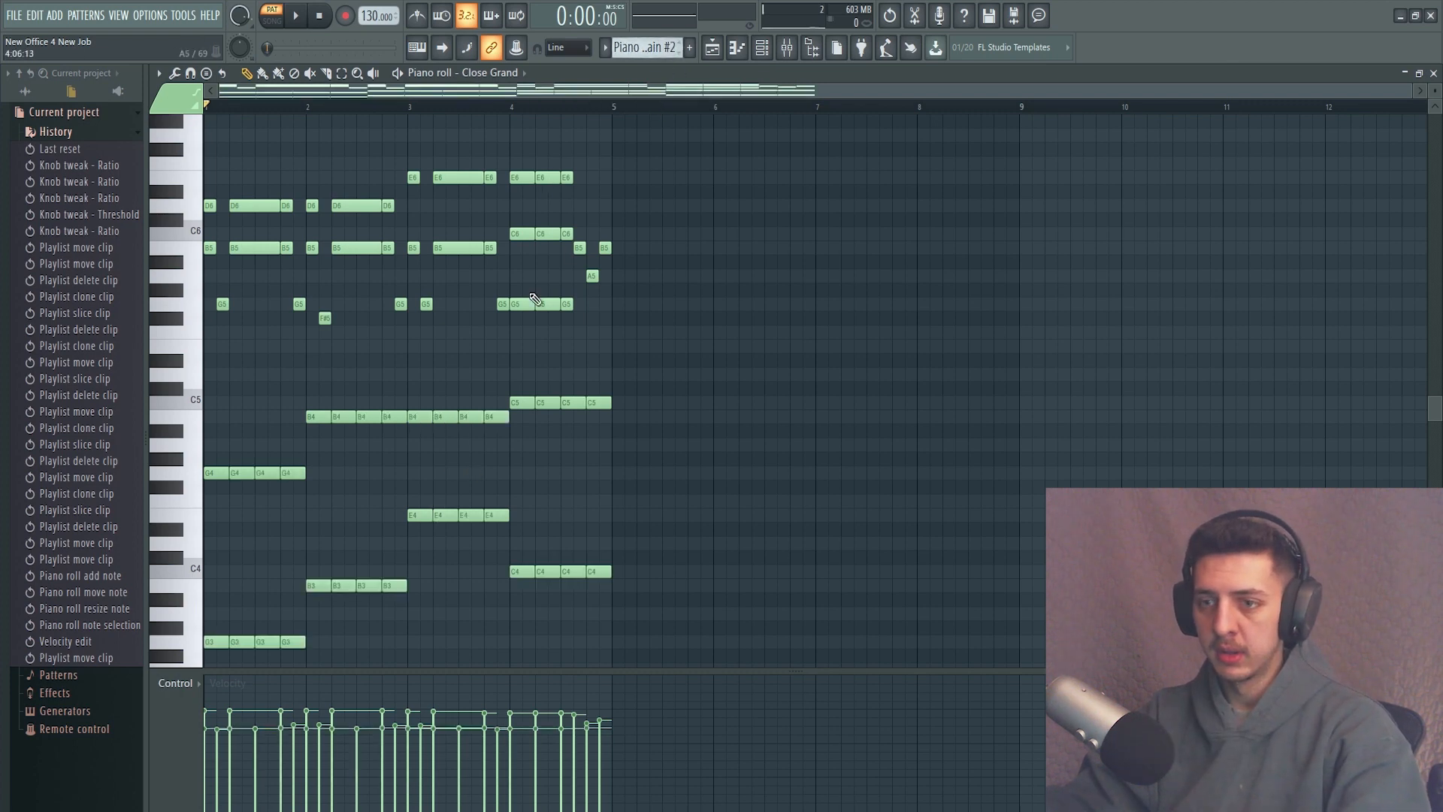
scroll(311, 607, "down", 2)
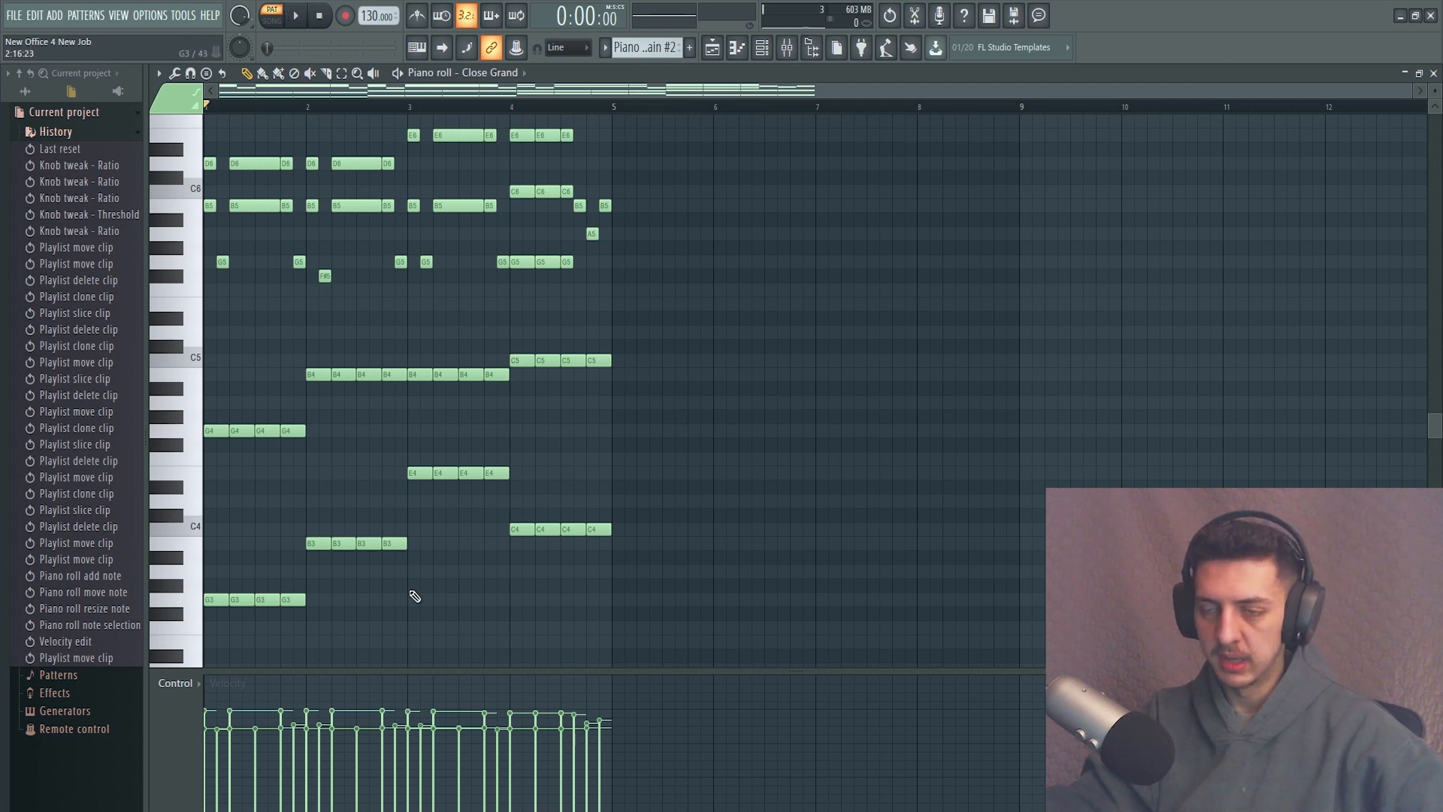
scroll(414, 596, "up", 6)
left_click(299, 18)
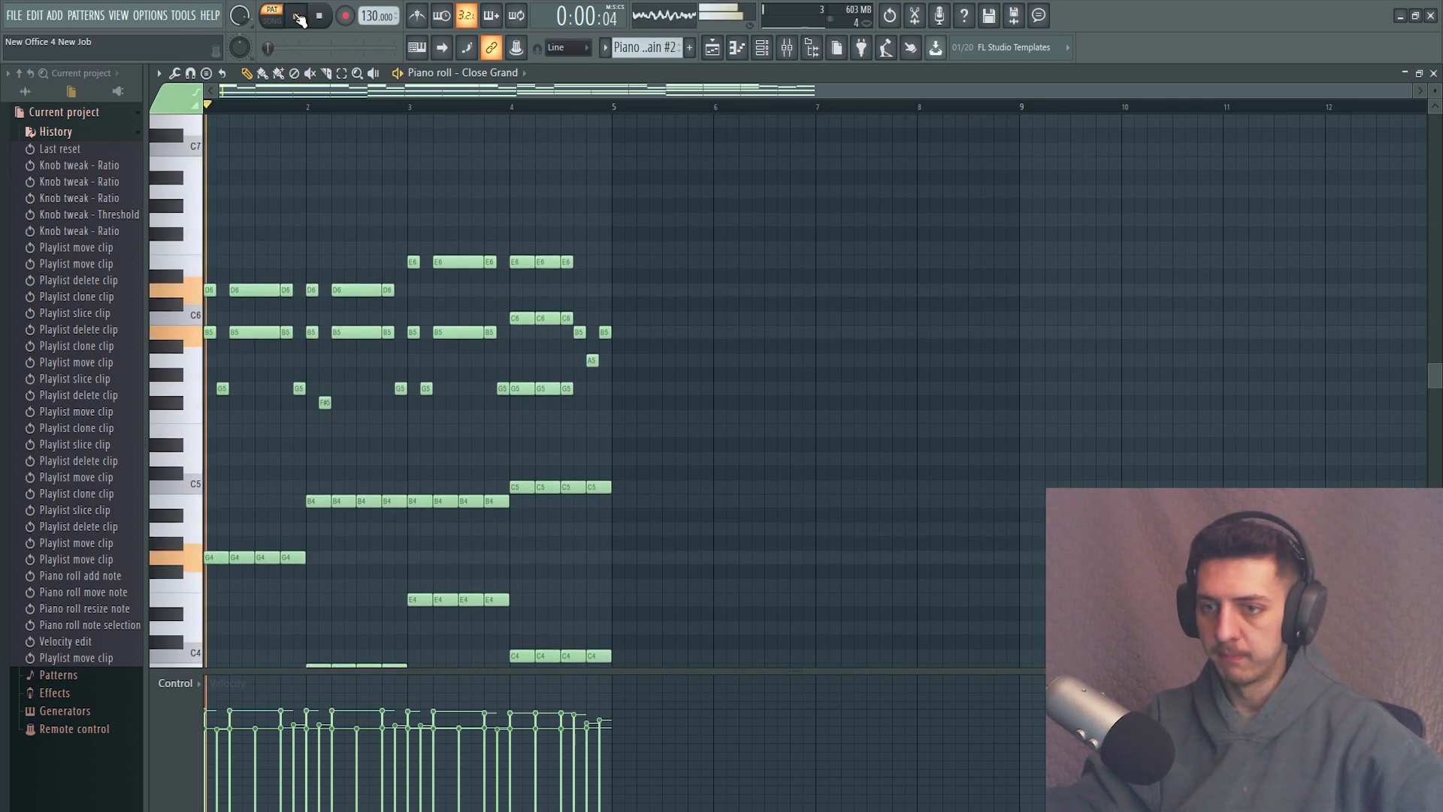
scroll(403, 357, "down", 4)
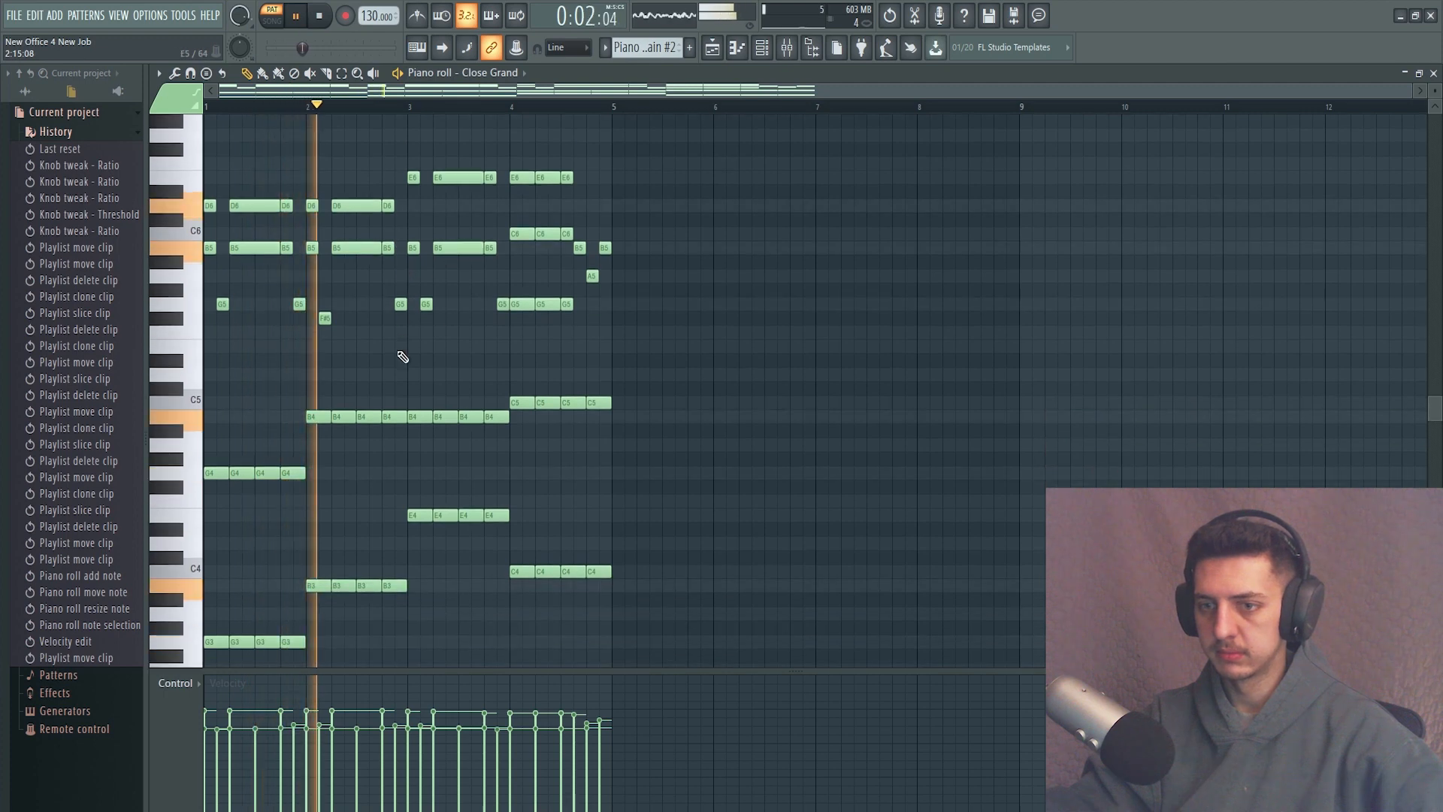
scroll(412, 365, "down", 2)
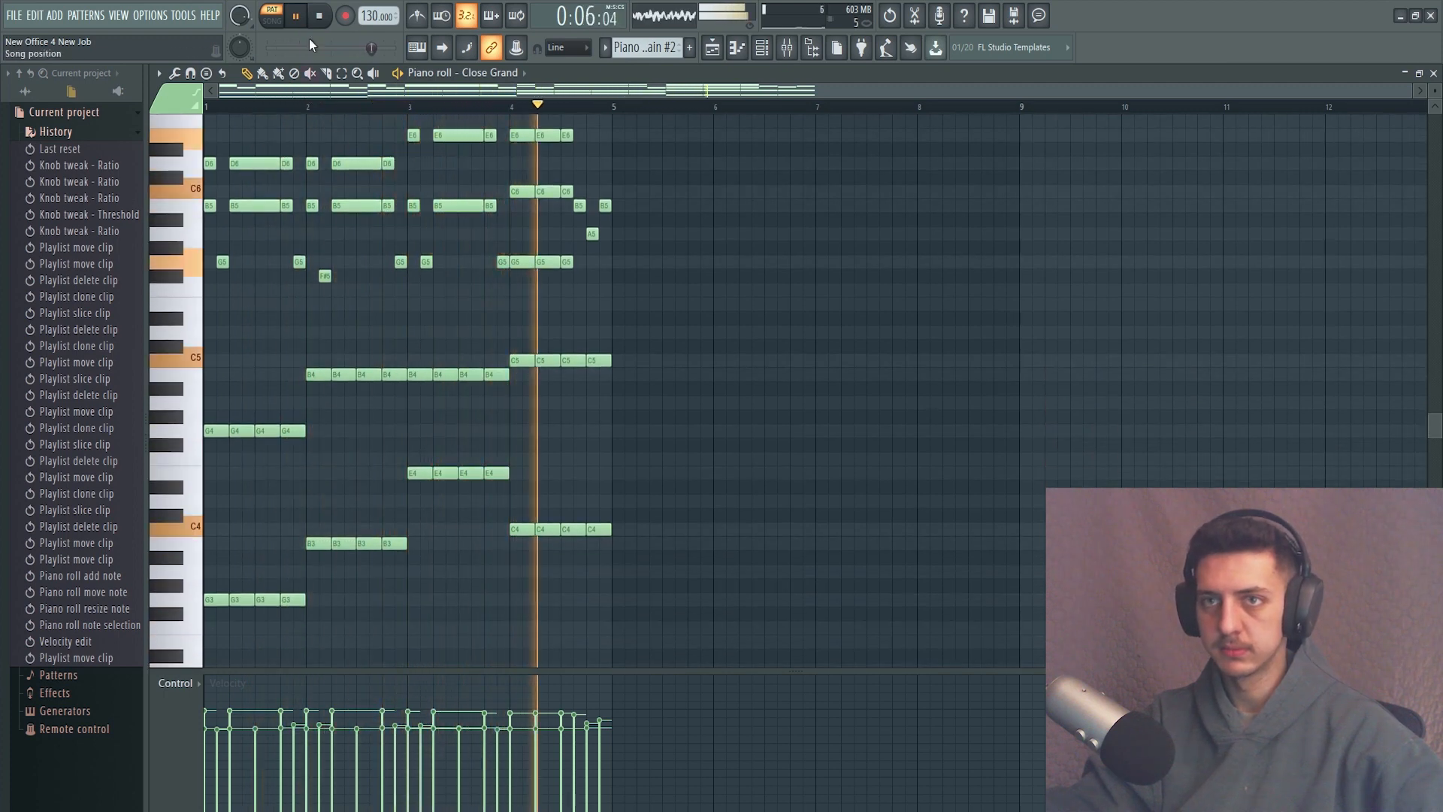
left_click(322, 17)
scroll(609, 436, "up", 2)
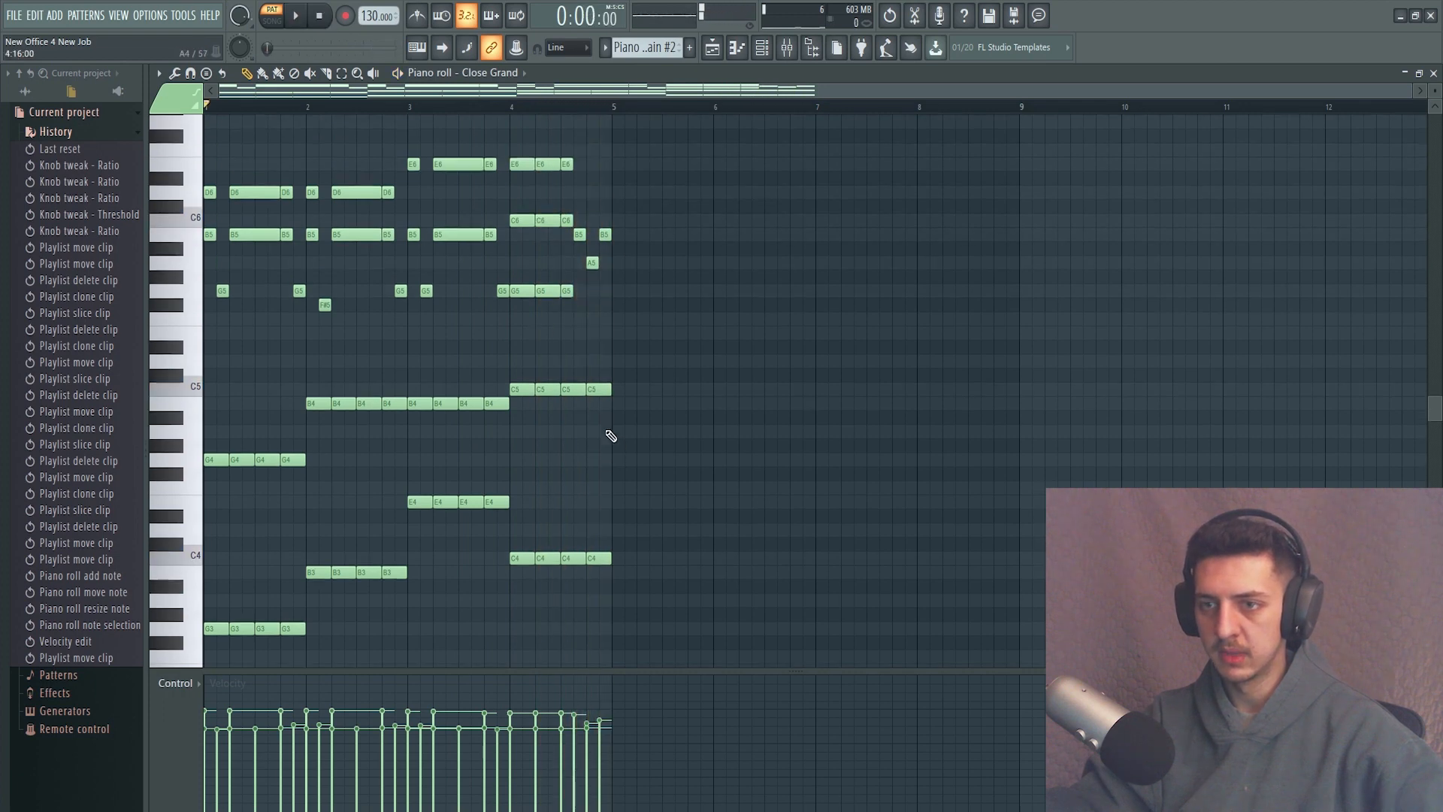
scroll(601, 432, "up", 2)
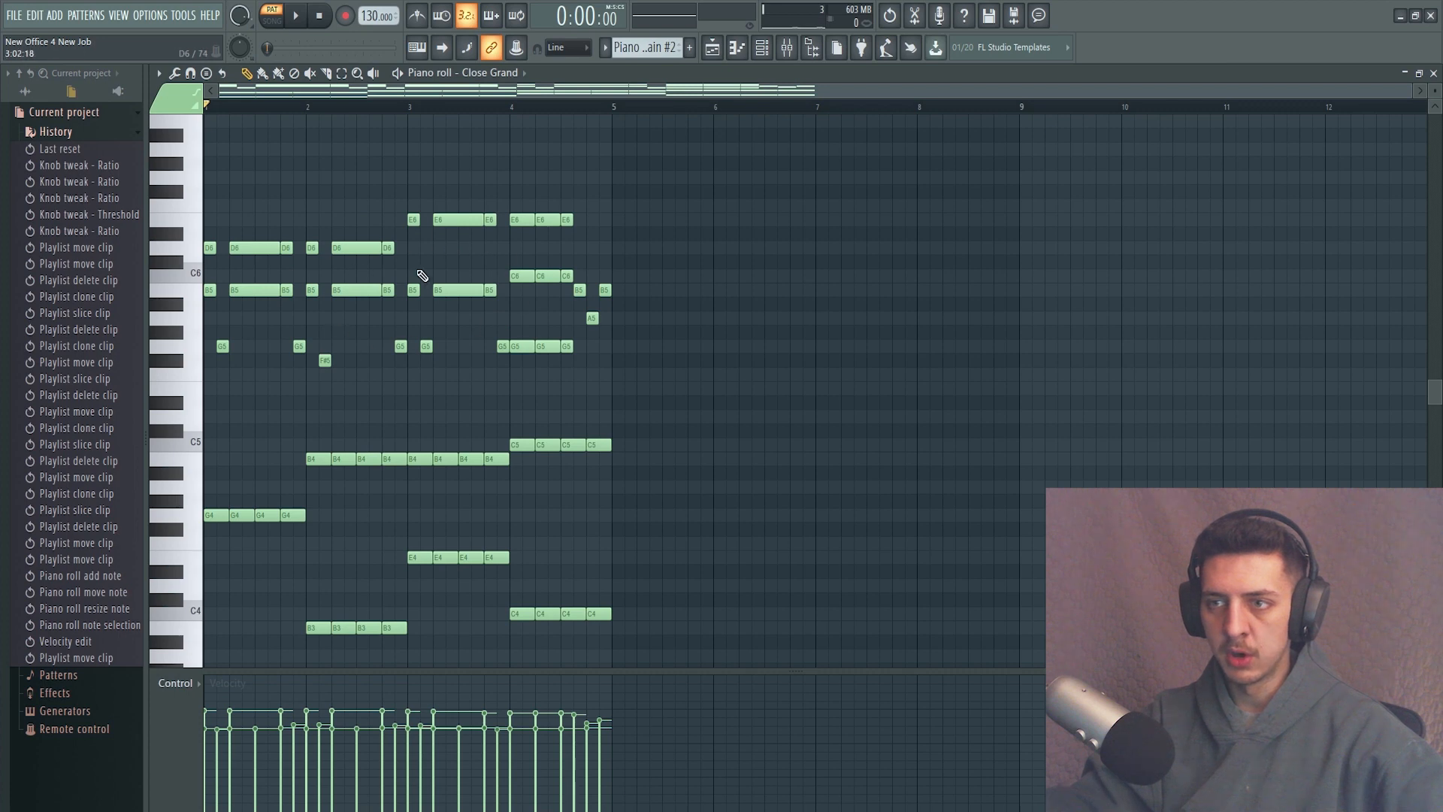
scroll(566, 276, "up", 2)
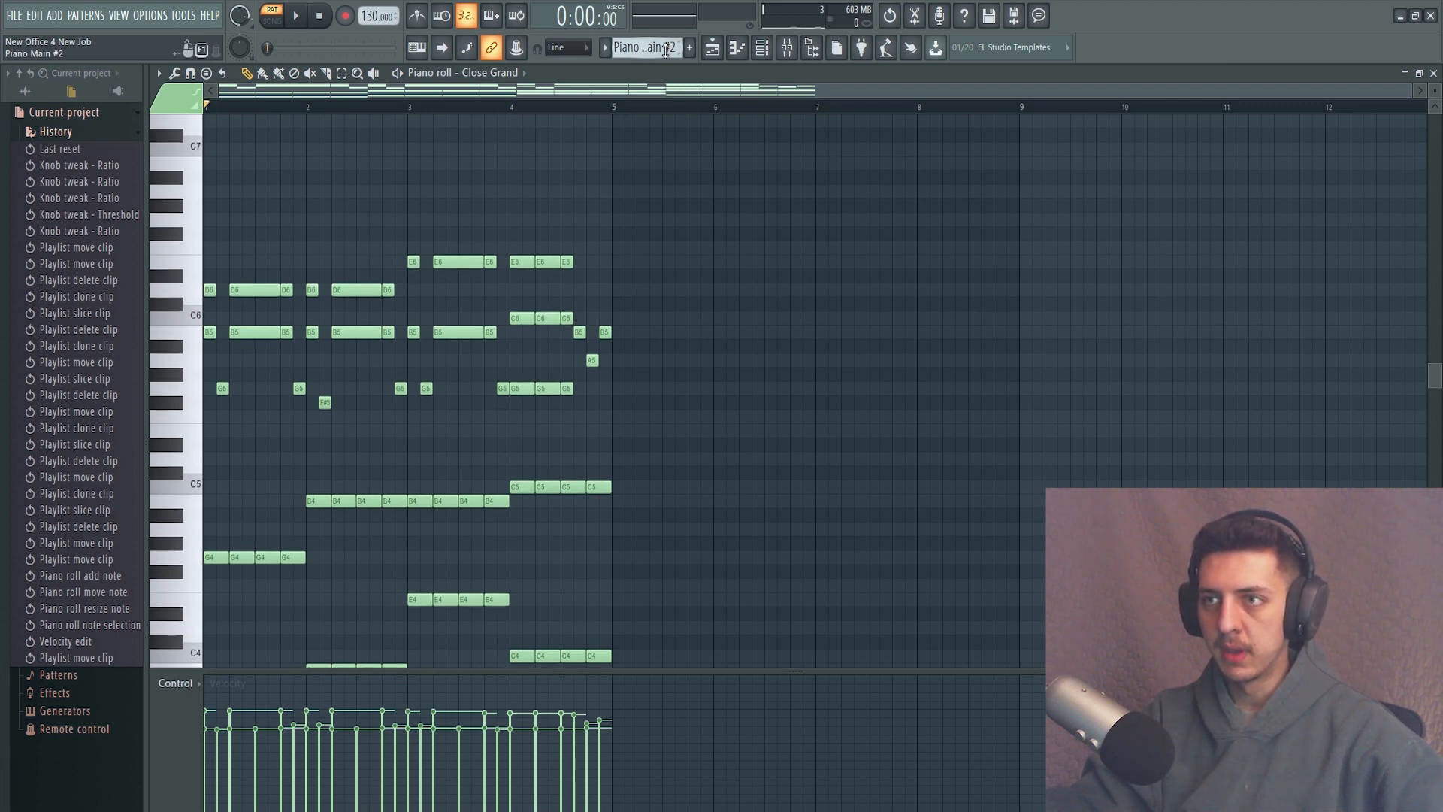
Select the Piano Main #3 pattern and play it back while viewing its lower chord notes.
scroll(665, 50, "down", 1)
scroll(442, 248, "down", 15)
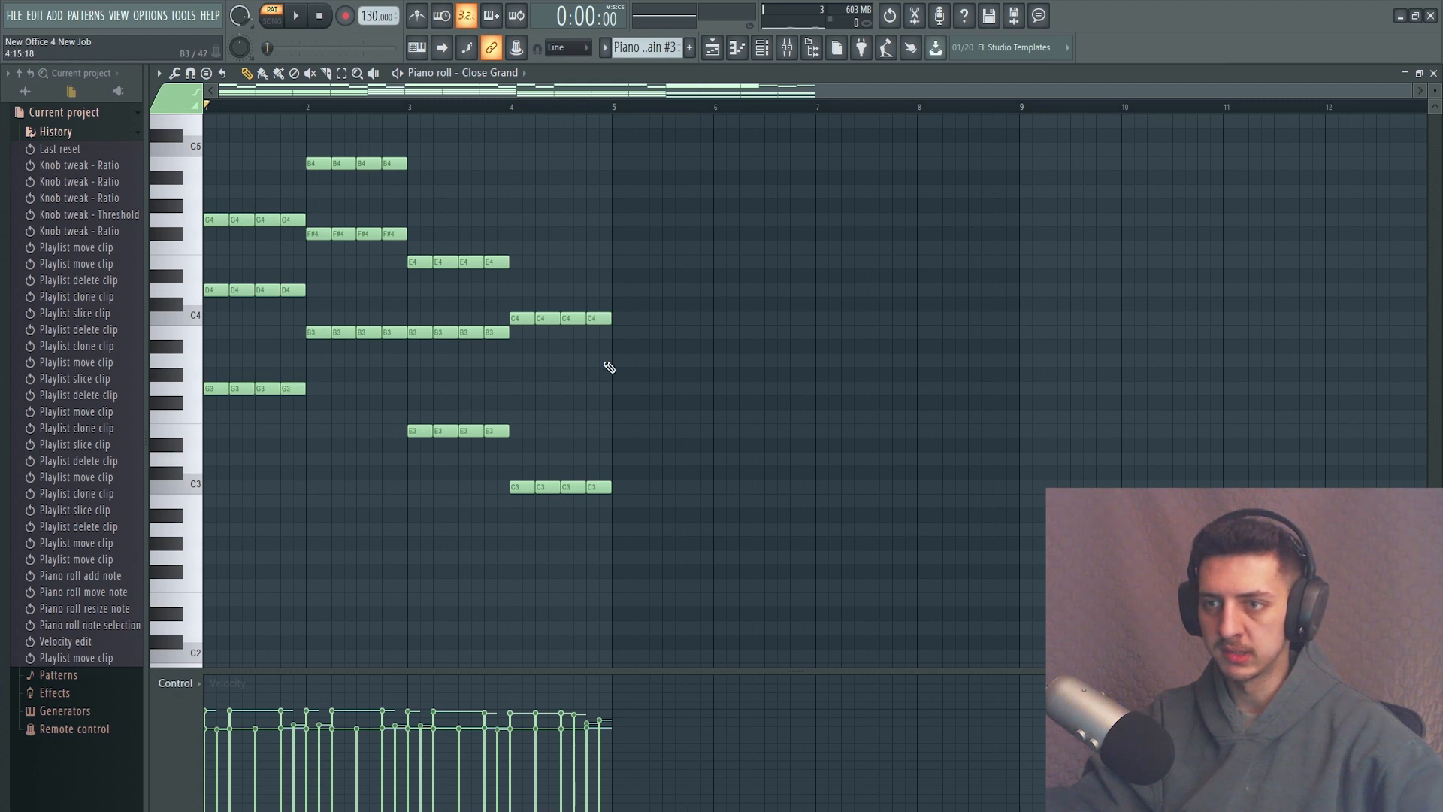
left_click(297, 17)
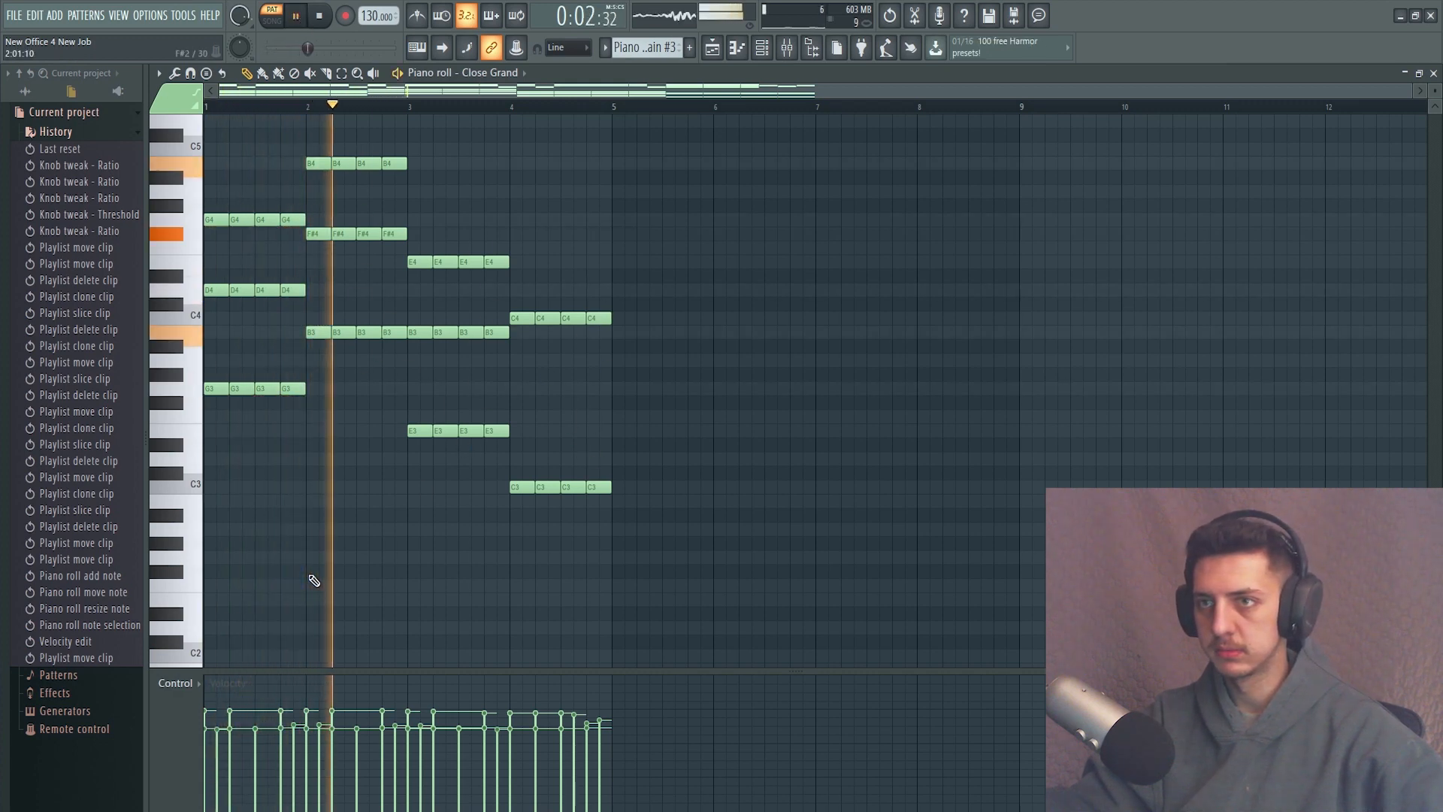
scroll(316, 578, "up", 4)
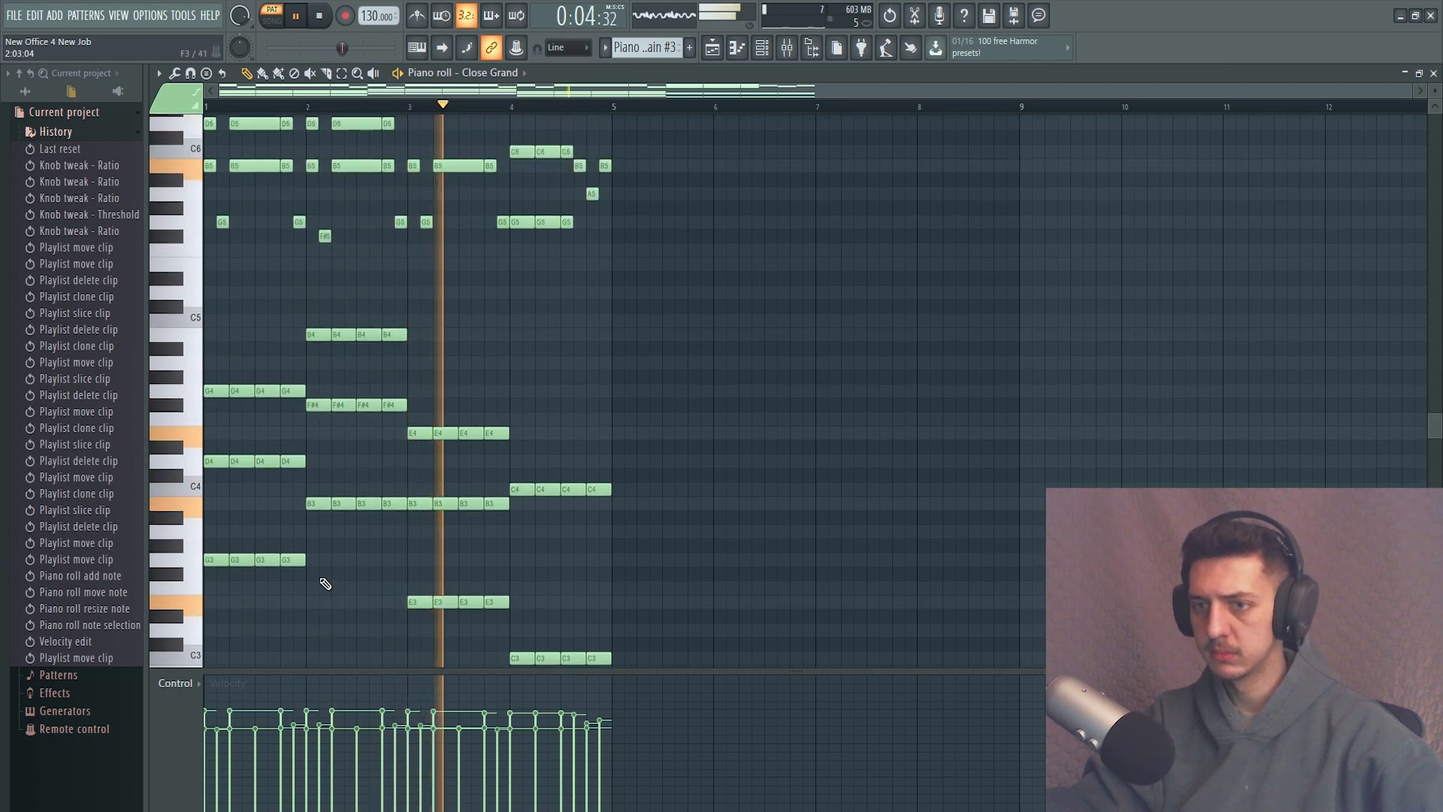
left_click(322, 19)
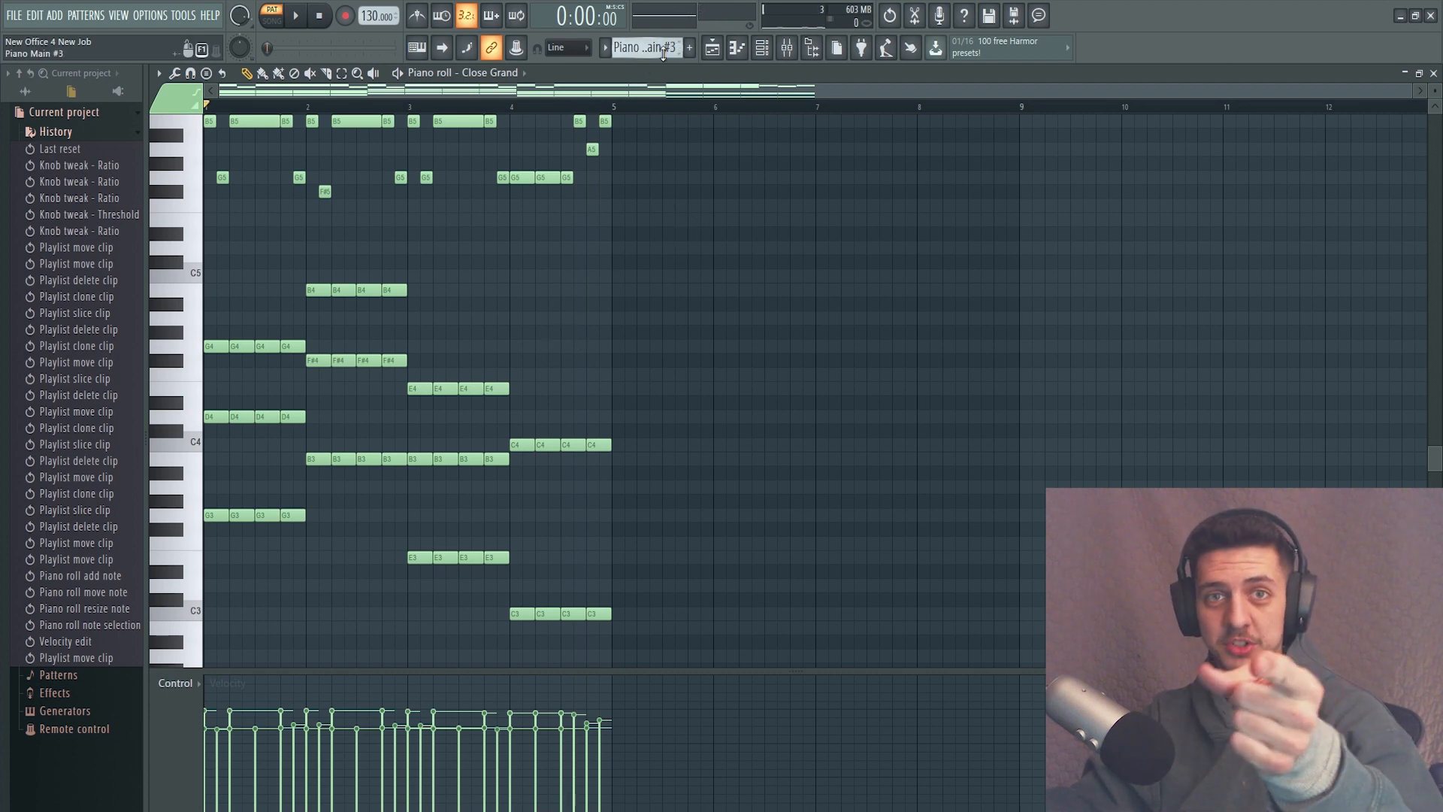
Switch to the Horn pattern and browse the Orchestral and Keyboard instruments in the Packs library.
left_click(711, 47)
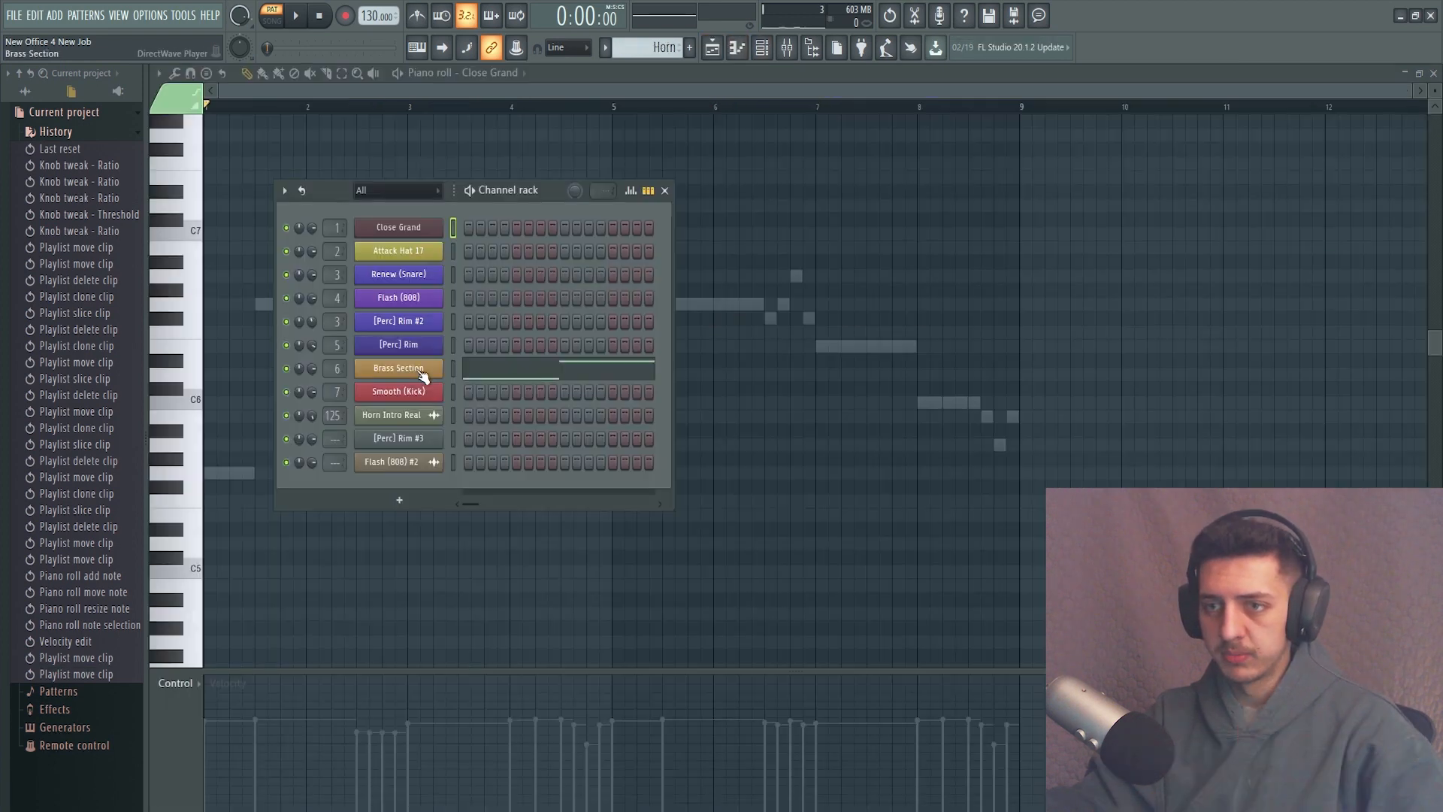
left_click(24, 91)
left_click(51, 406)
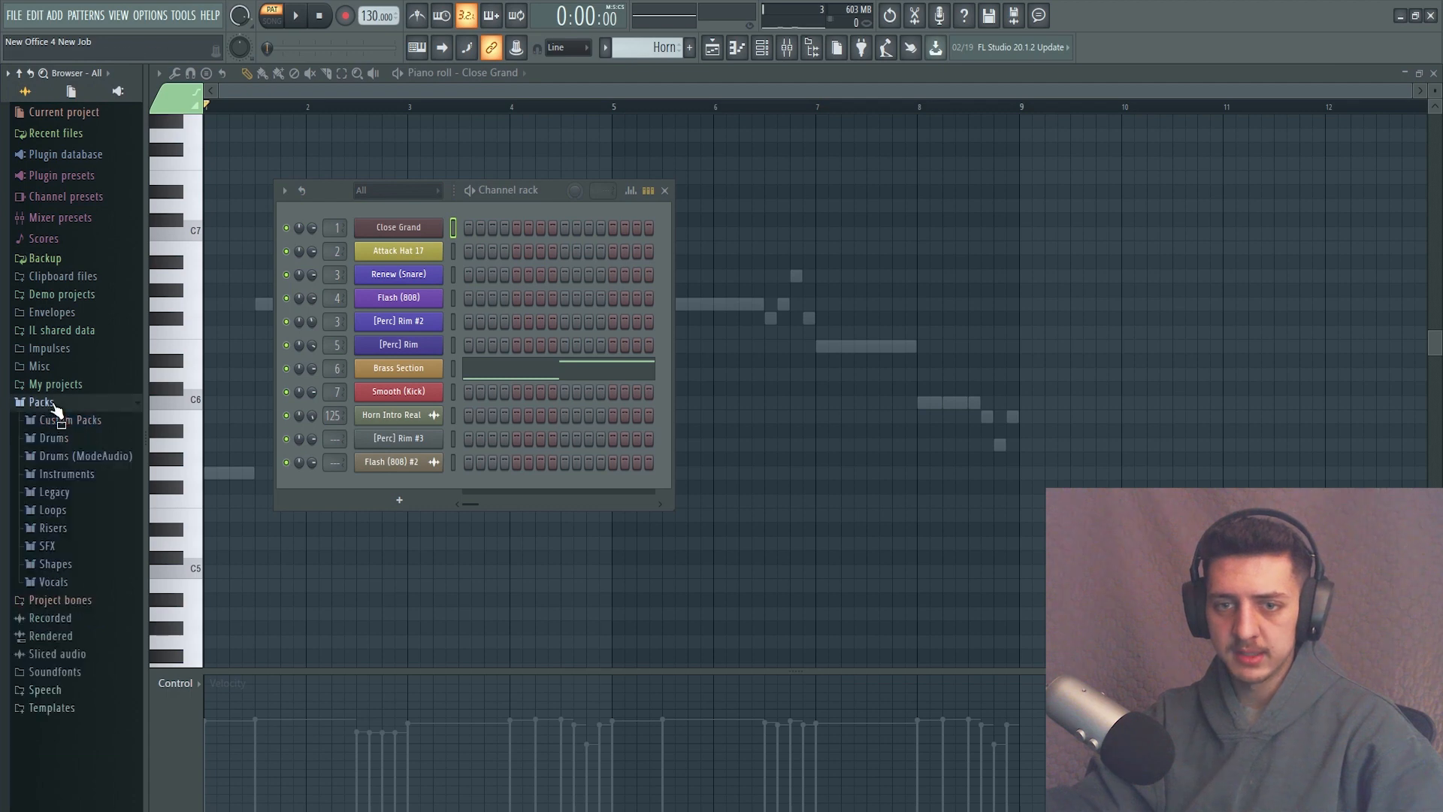
left_click(84, 473)
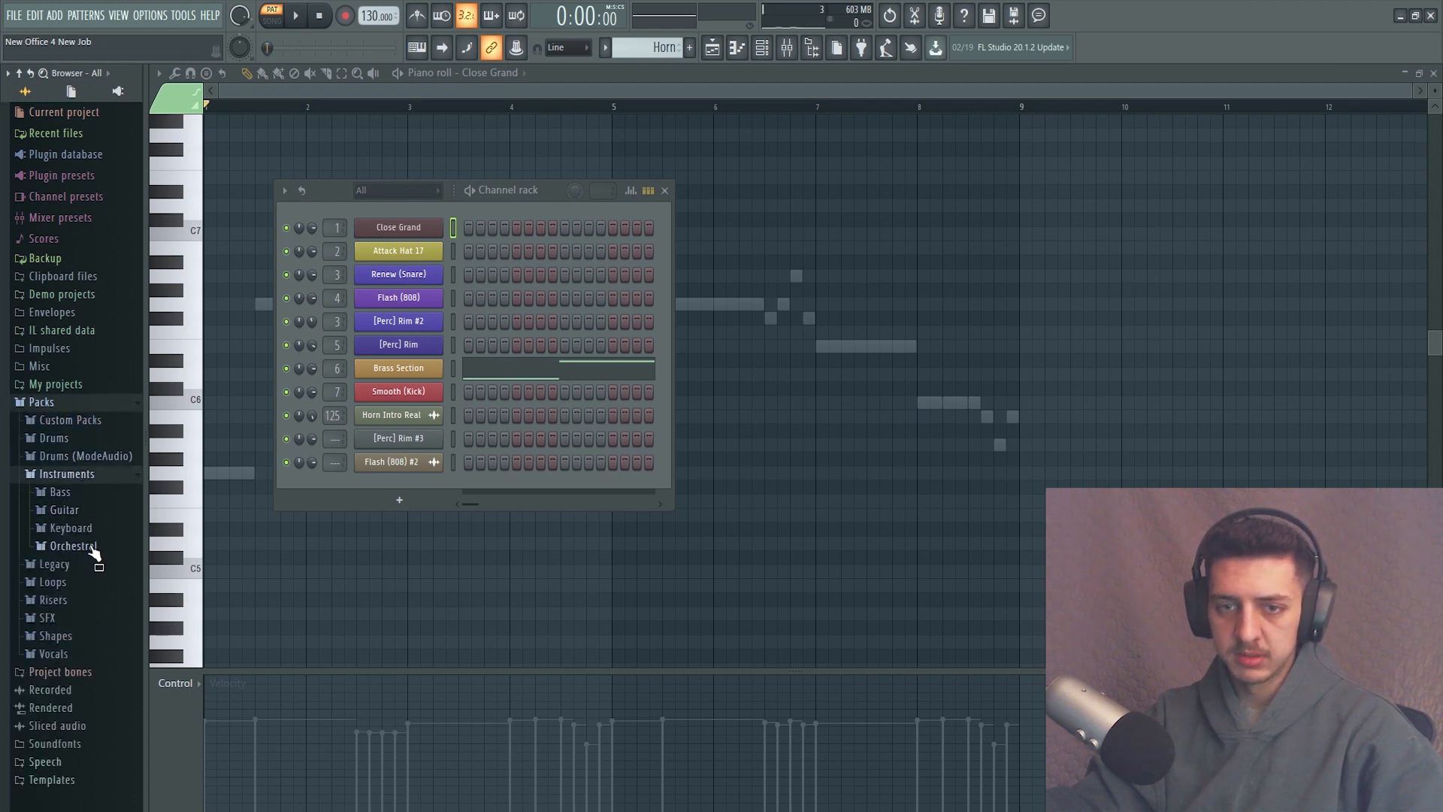
left_click(92, 546)
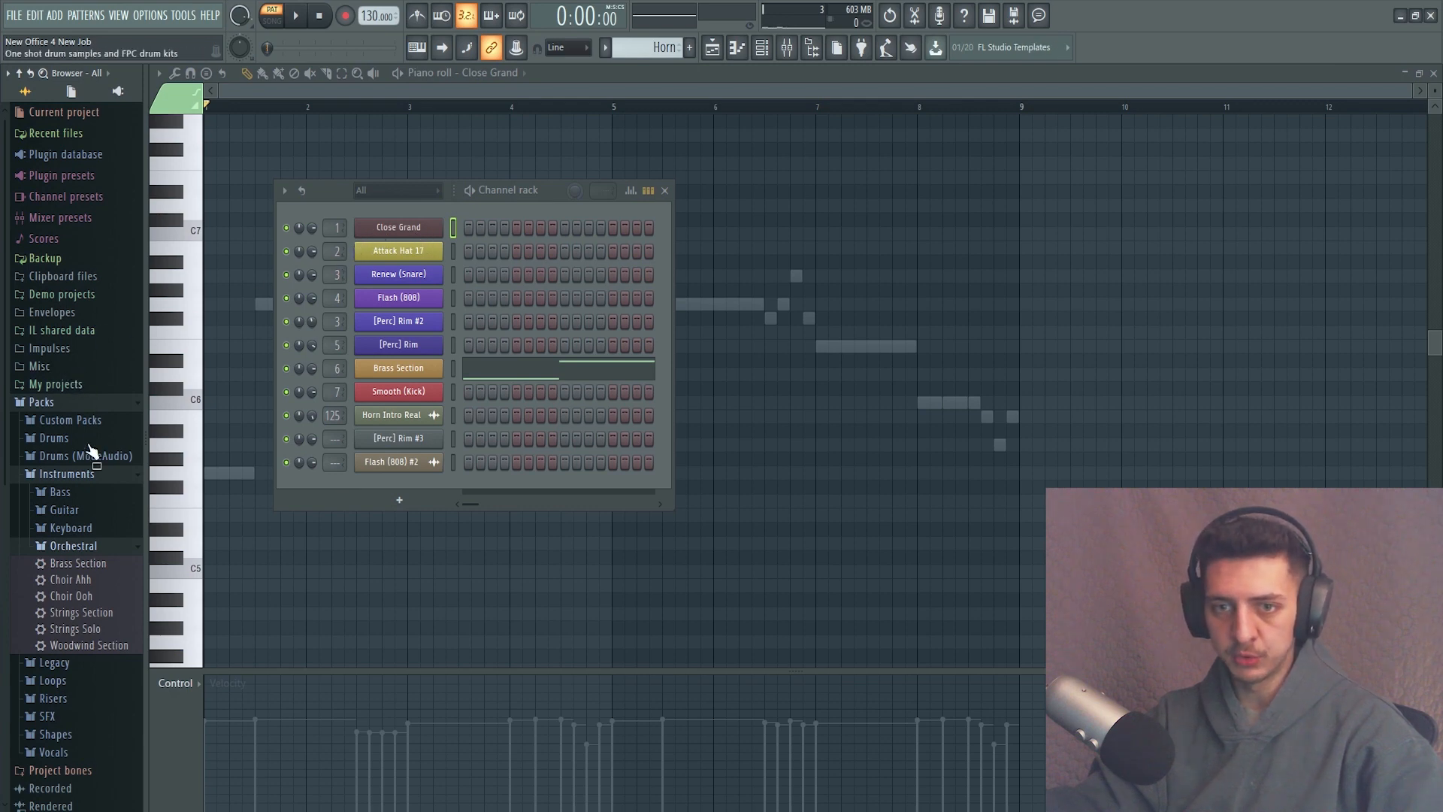
left_click(79, 528)
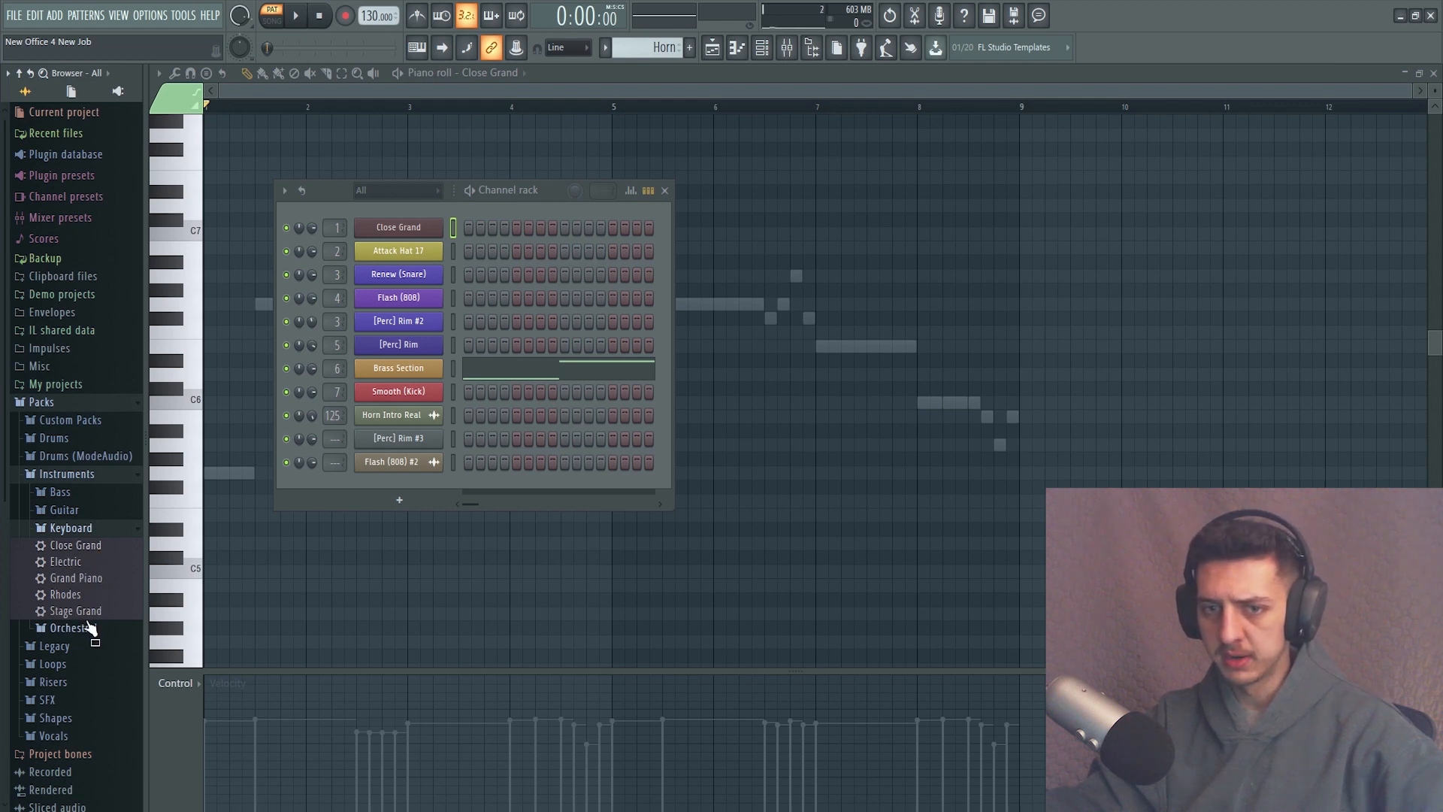
Show the Horn pattern's Brass Section notes in the piano roll, play the melody through and audition a key.
left_click(496, 73)
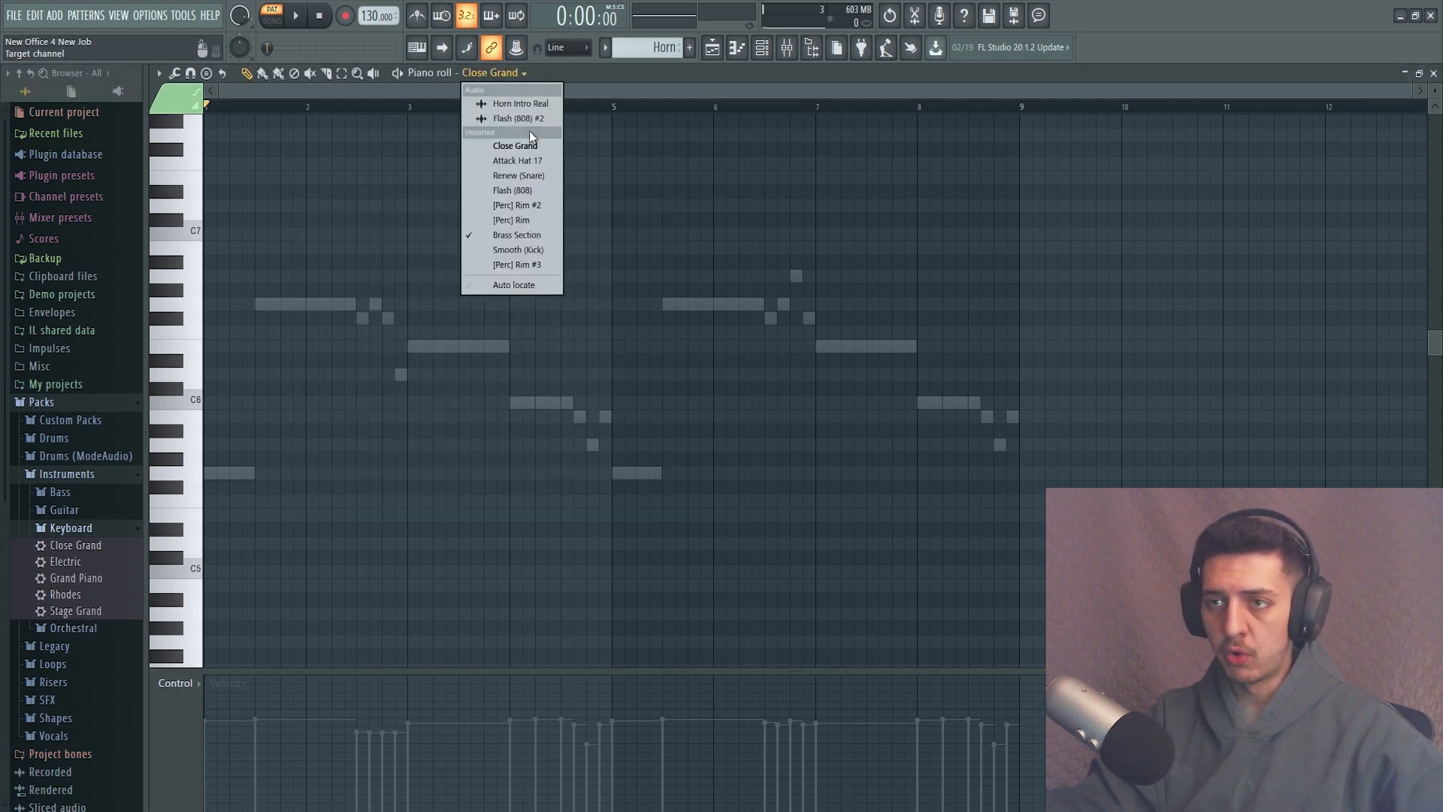
left_click(519, 234)
scroll(359, 351, "up", 3)
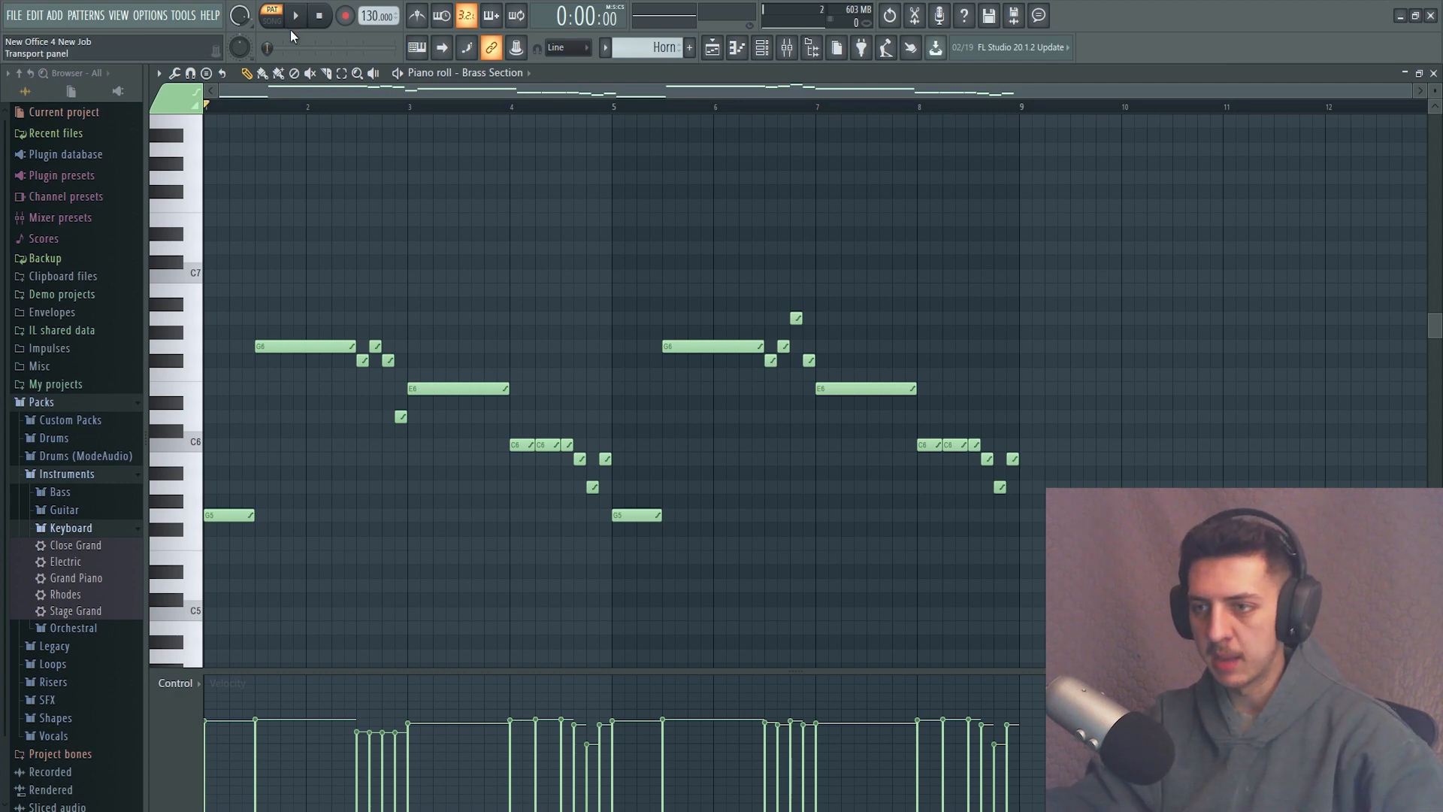
scroll(534, 314, "down", 5)
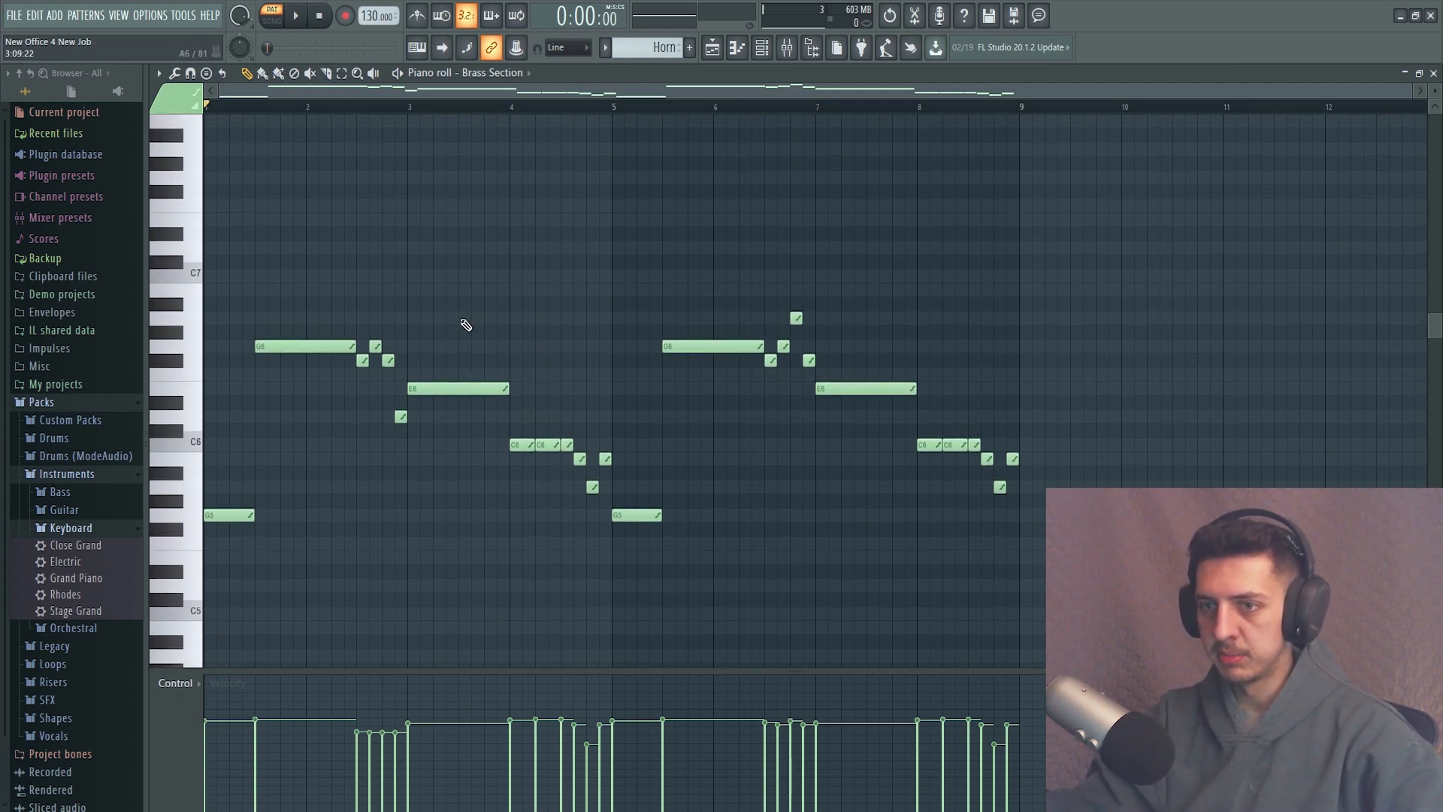
left_click(304, 18)
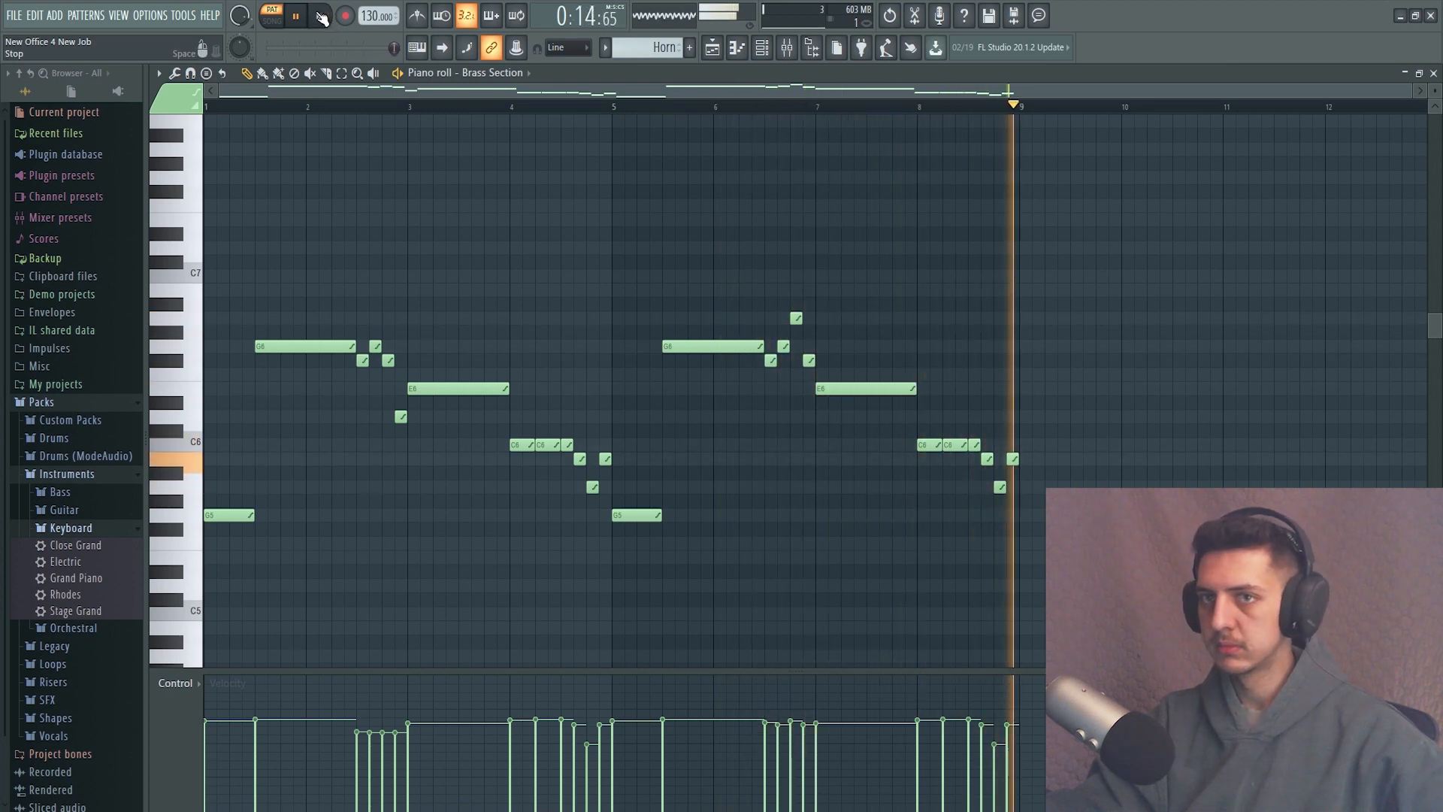
left_click(321, 18)
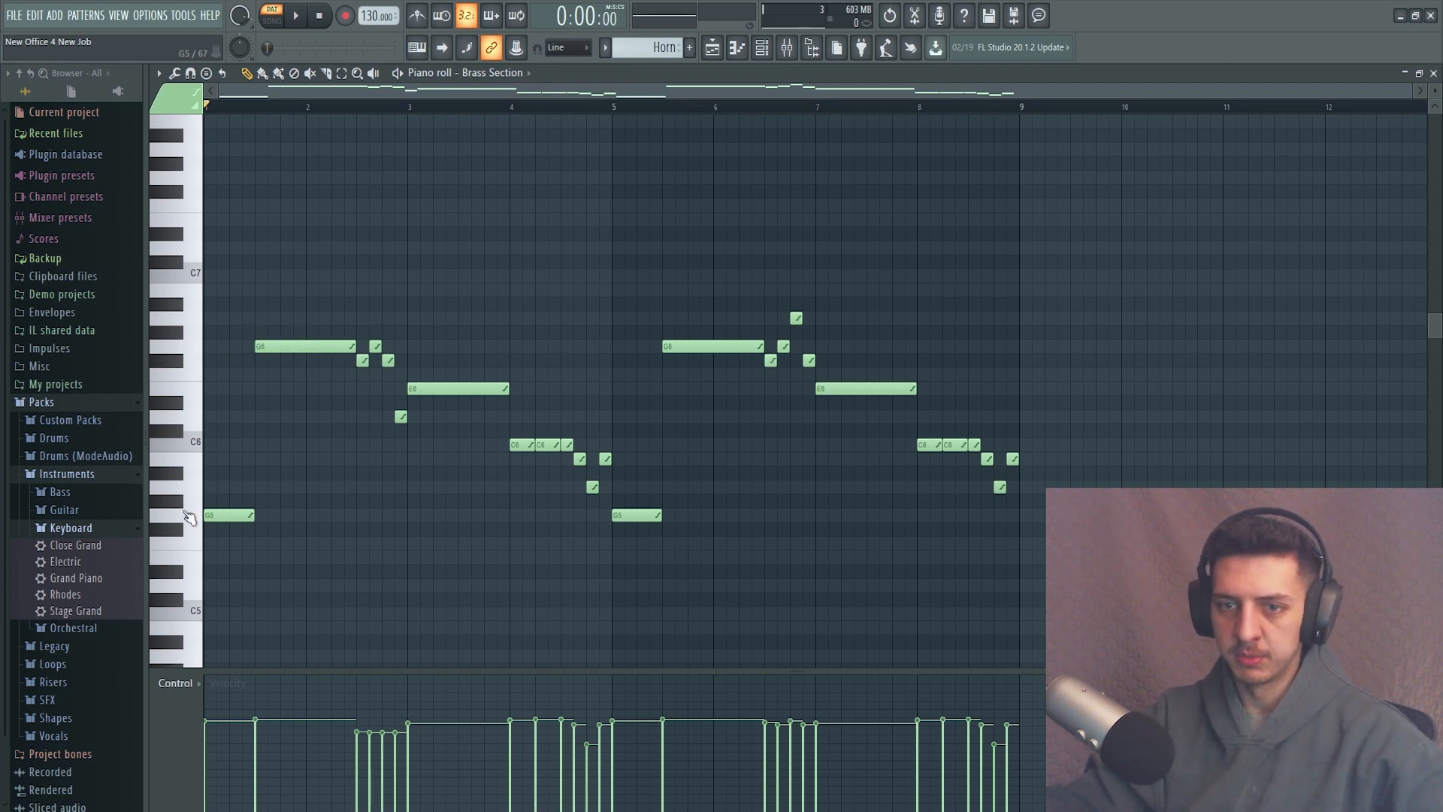
left_click(200, 472)
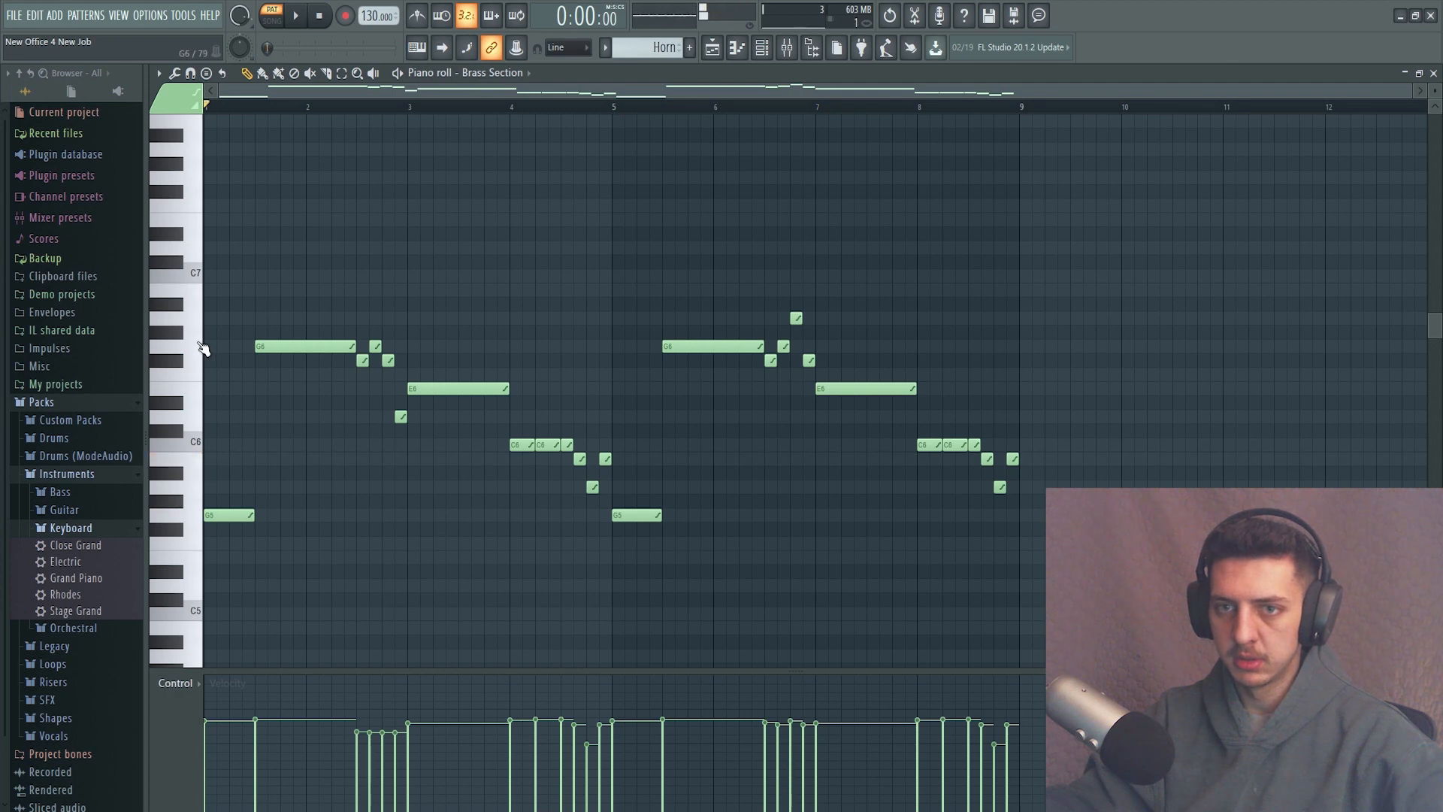
Switch from the Horn pattern to the 808 Kick pattern and show the arrangement in the playlist.
left_click(202, 348)
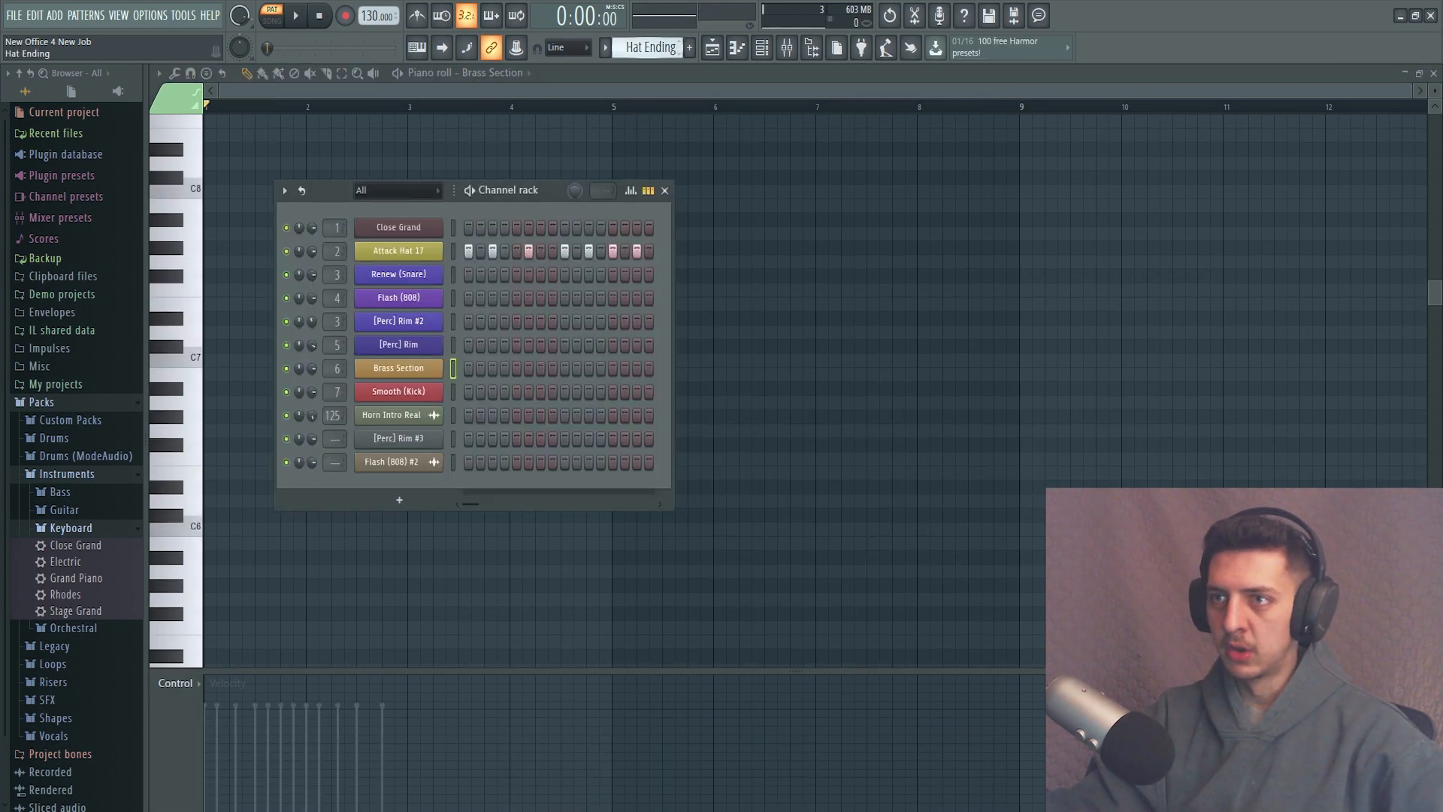
left_click_drag(647, 47, 647, 58)
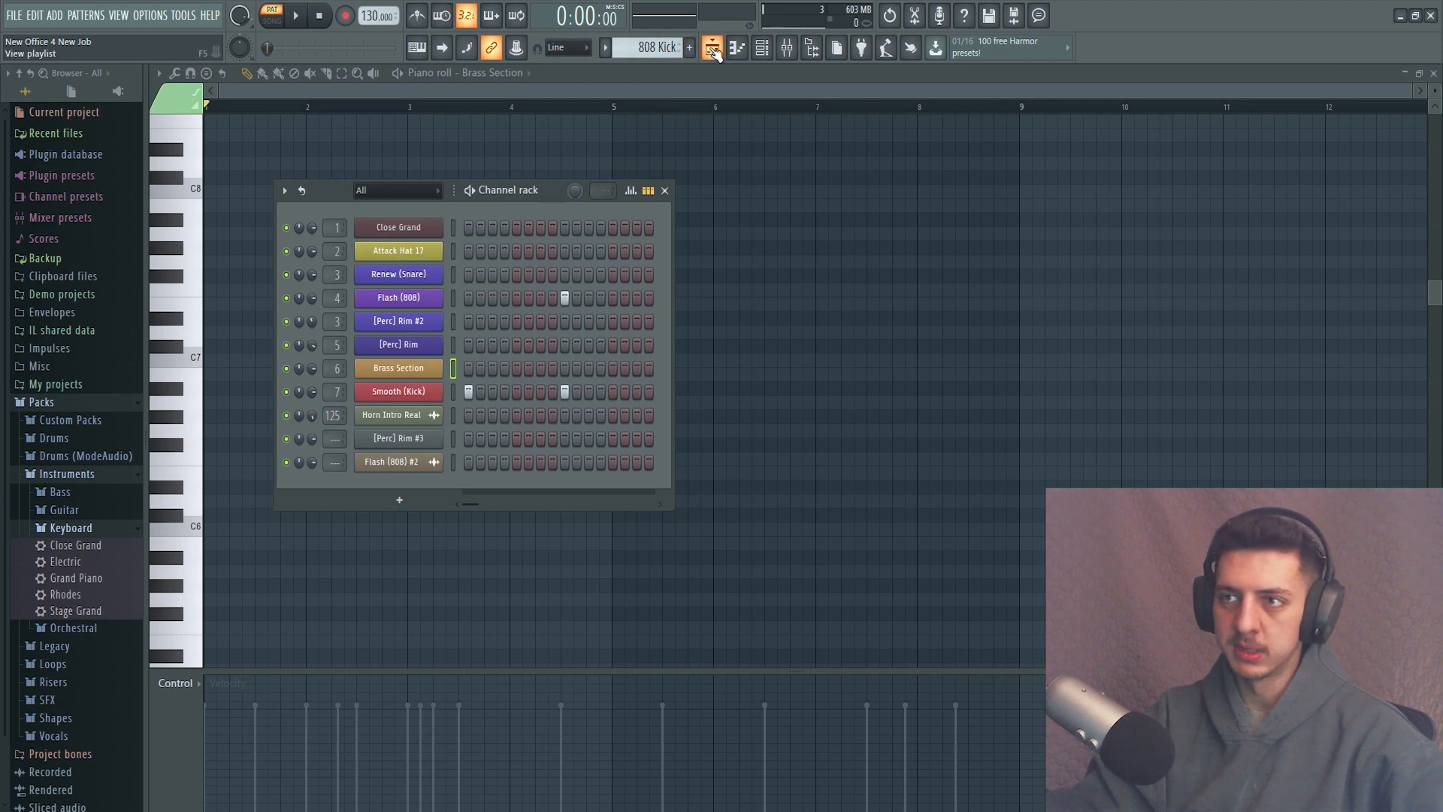
left_click(712, 47)
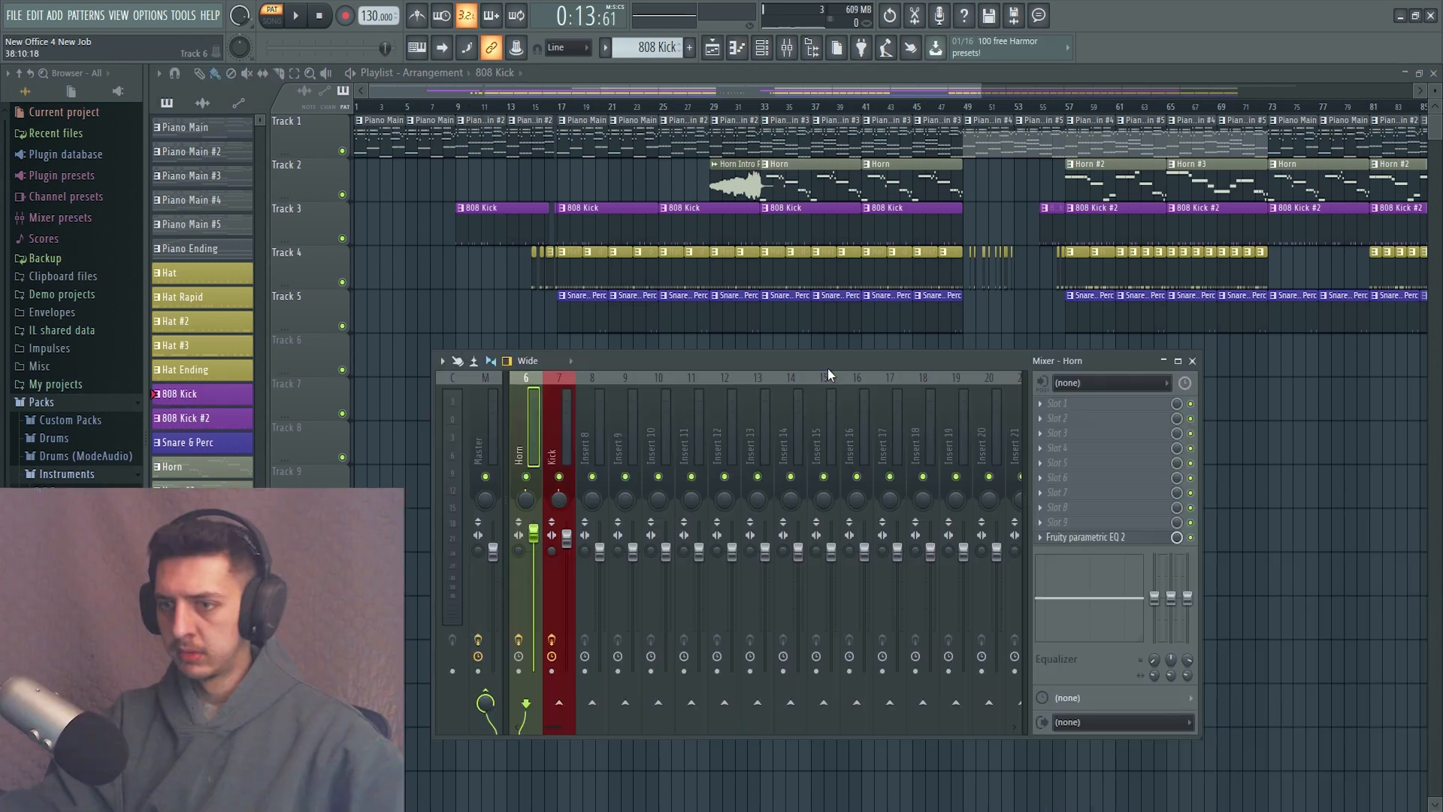
Review the effects loaded on the 808, Piano, Hat and Snare mixer tracks.
scroll(568, 410, "up", 5)
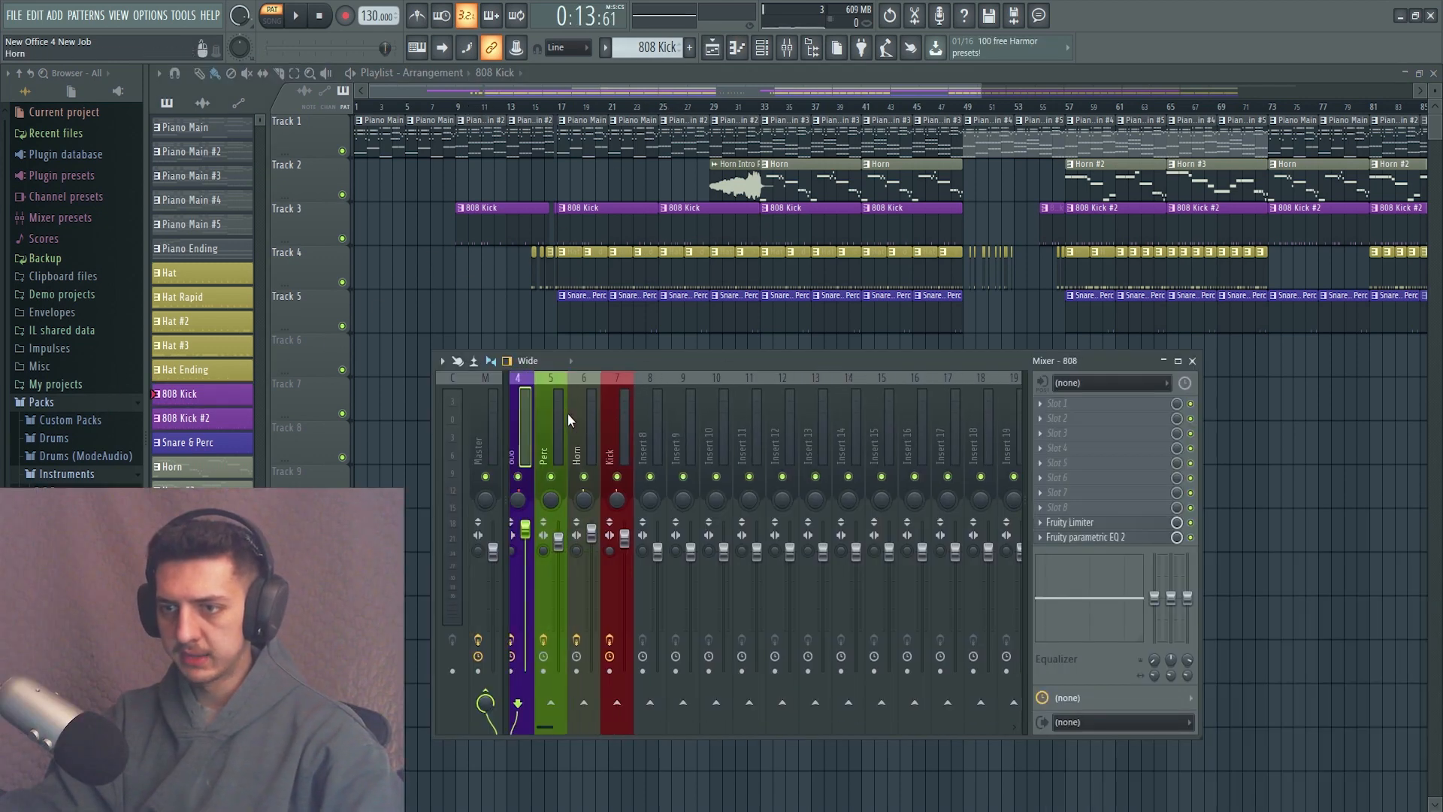
left_click(615, 411)
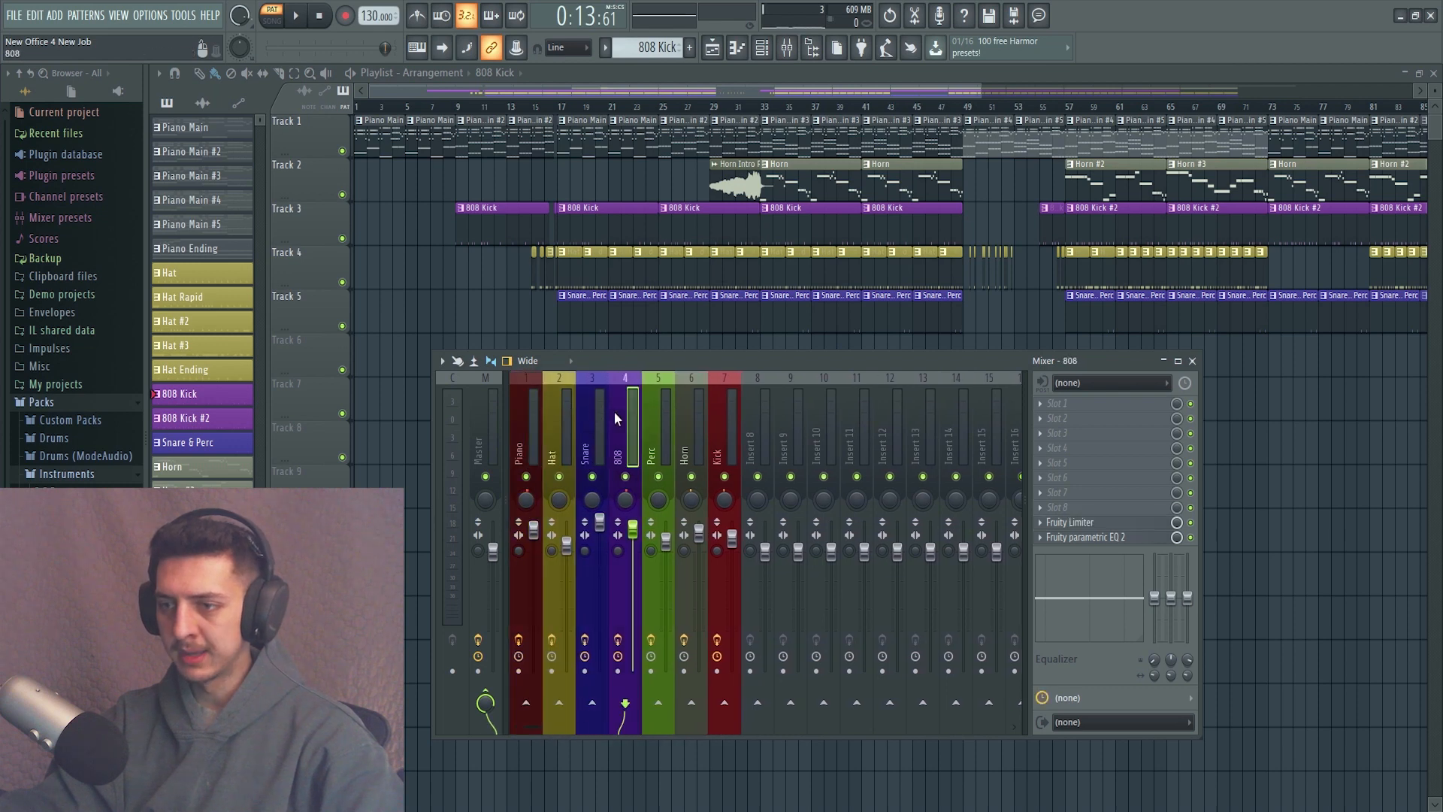
left_click(526, 430)
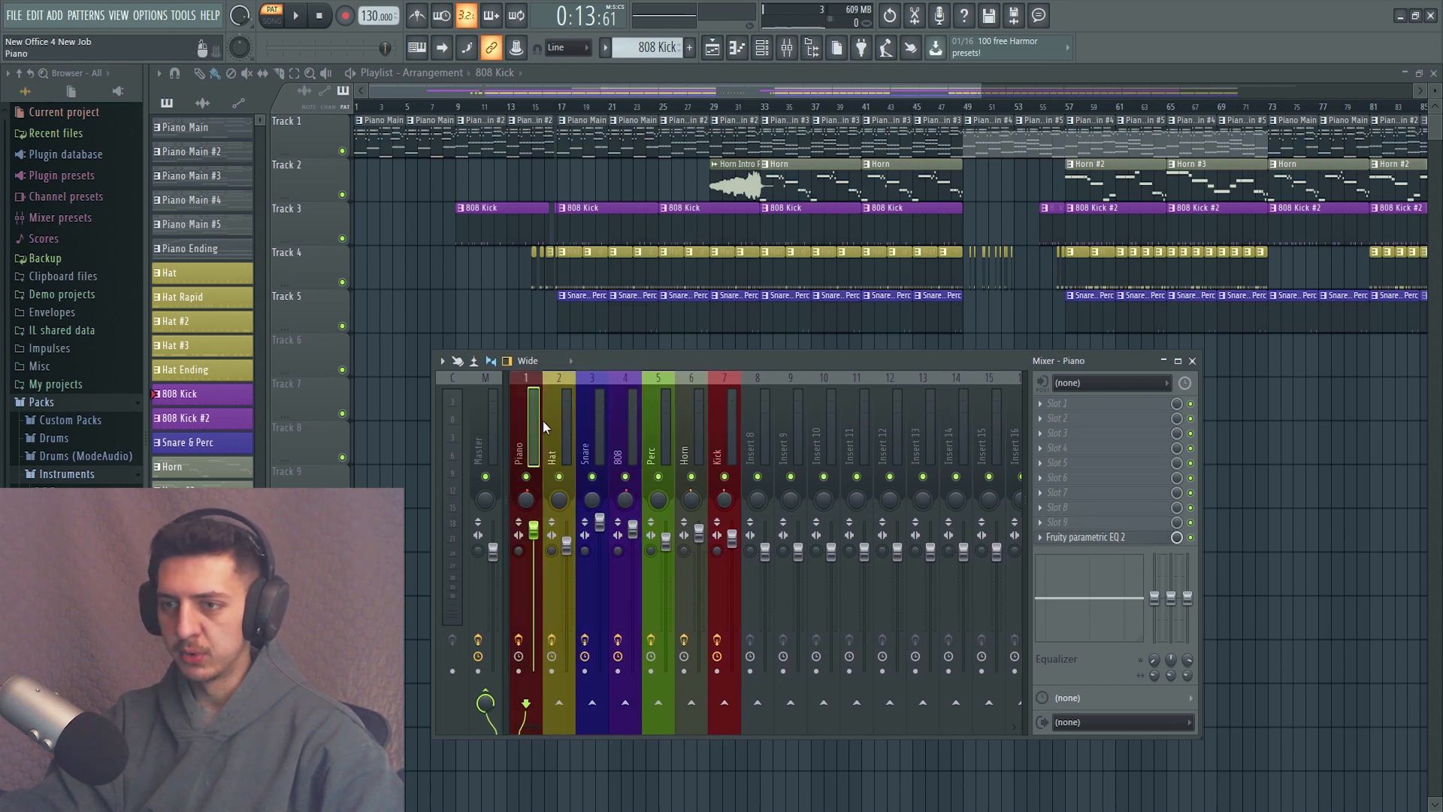
left_click(552, 408)
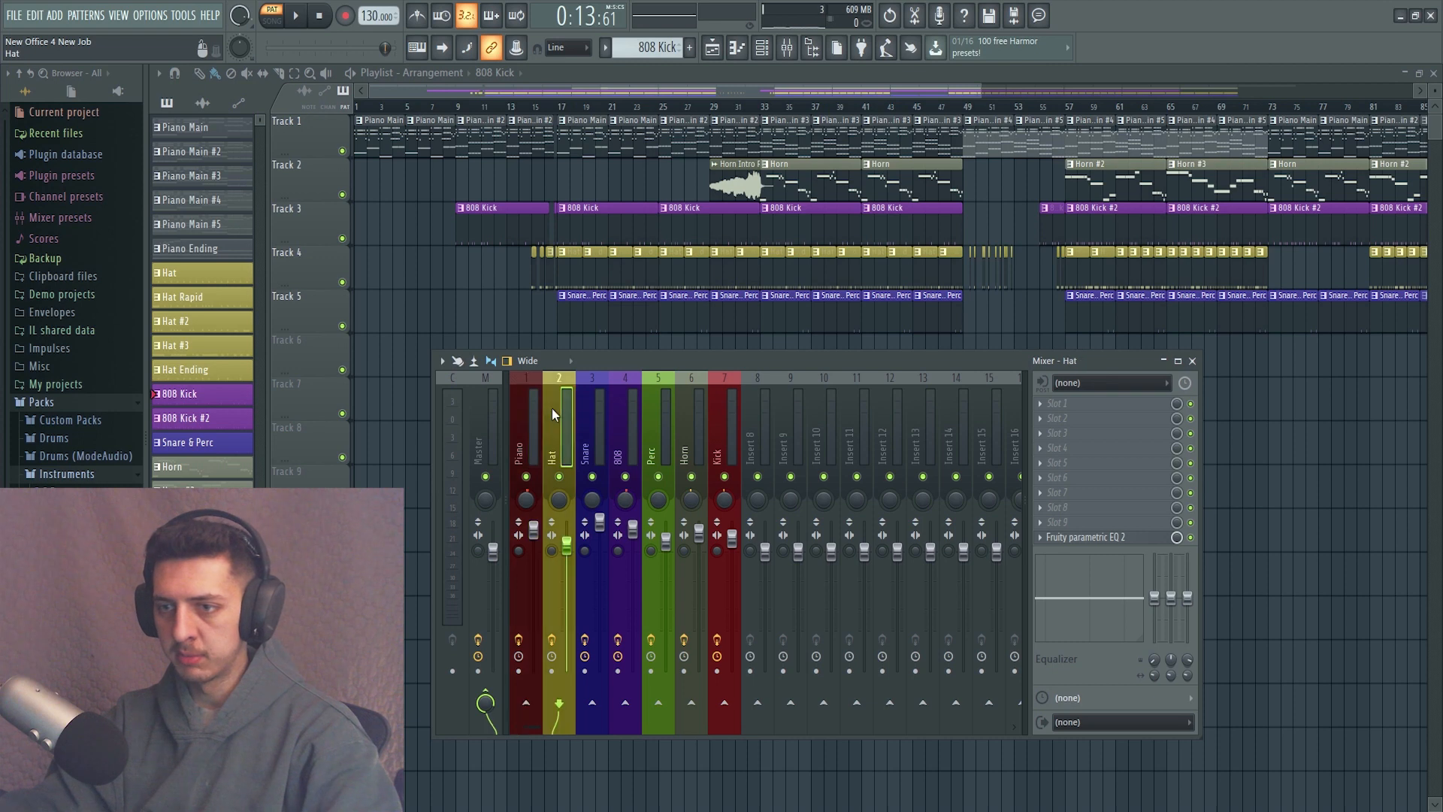
left_click(590, 422)
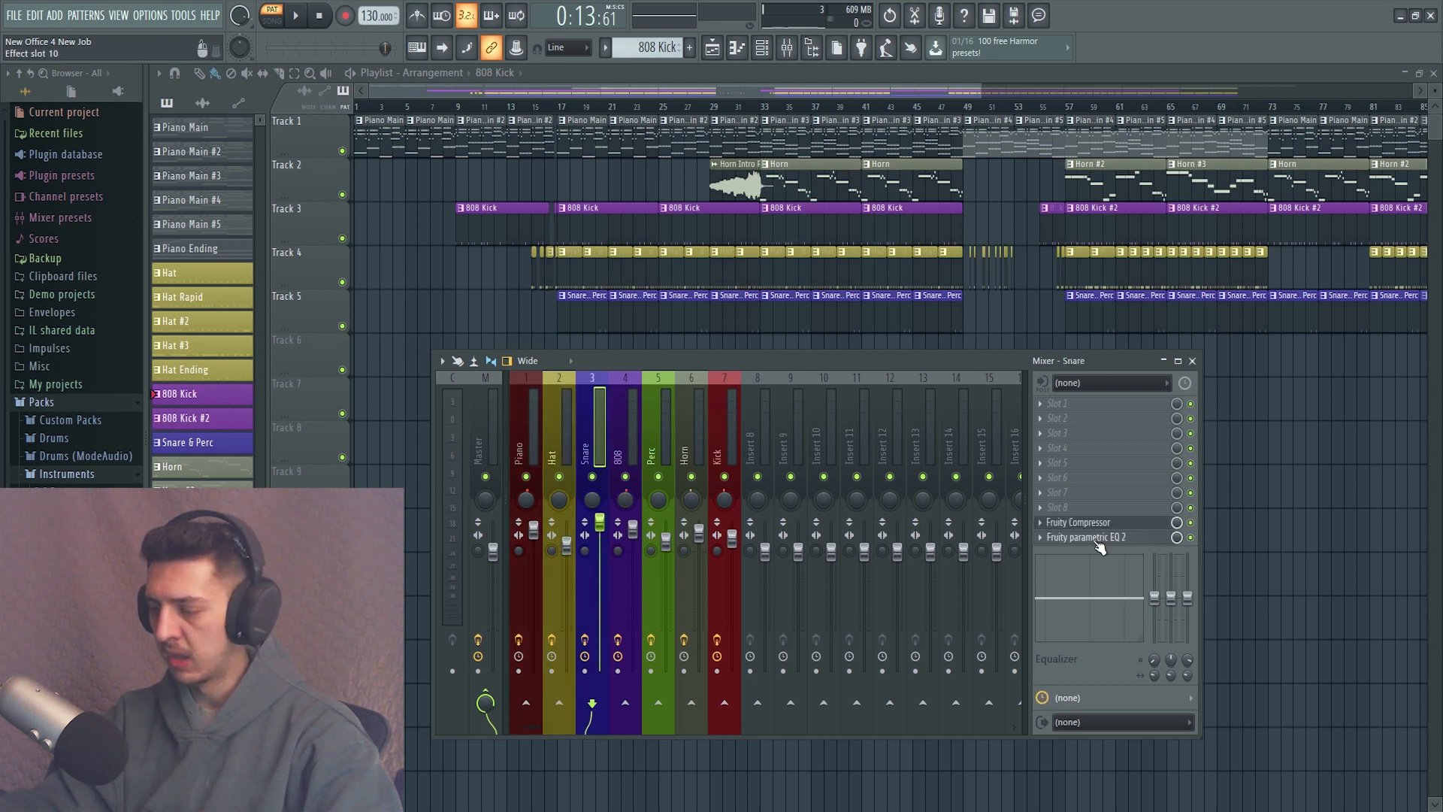
left_click(520, 434)
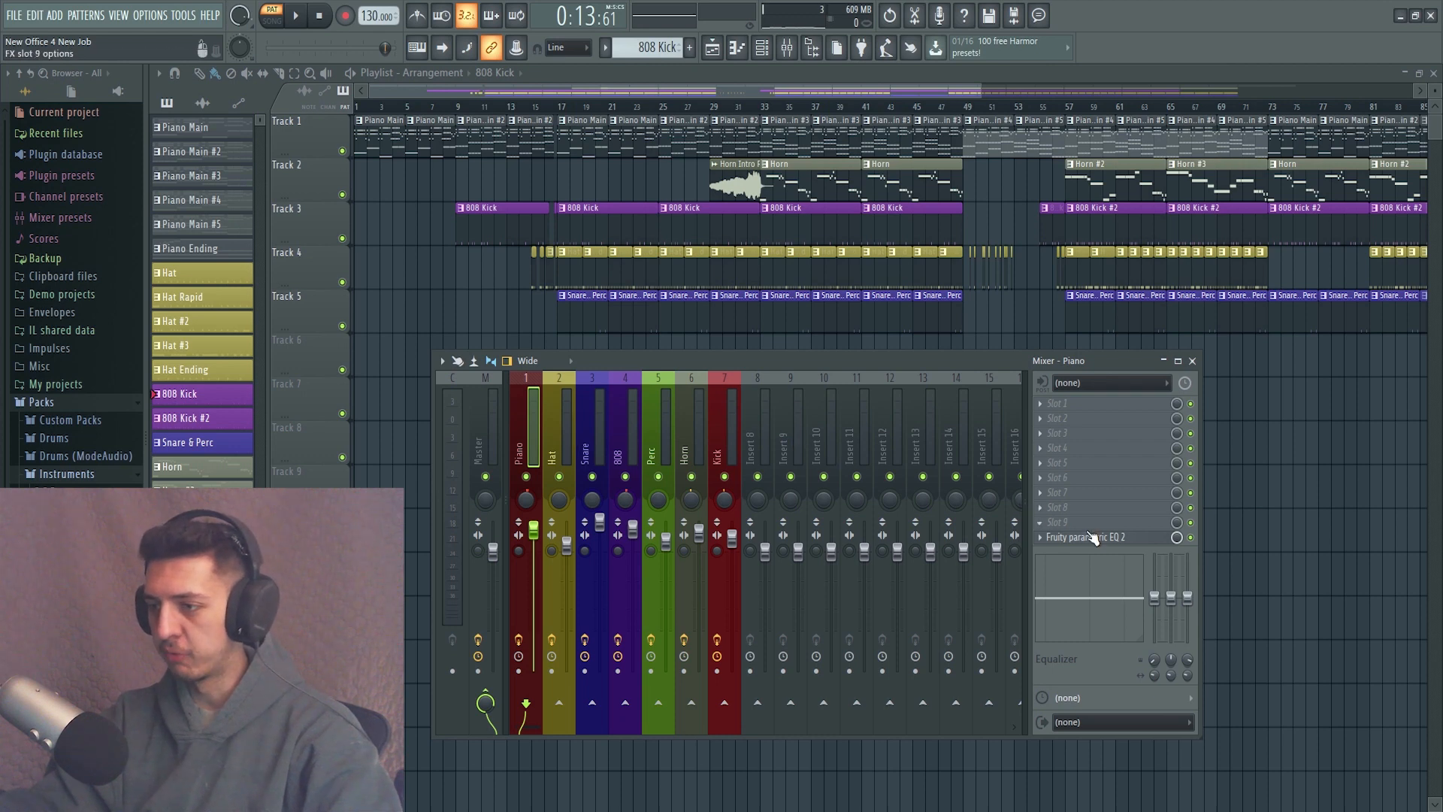
Open Fruity parametric EQ 2 on the Kick mixer track and move its window clear of the mixer tracks.
left_click(719, 425)
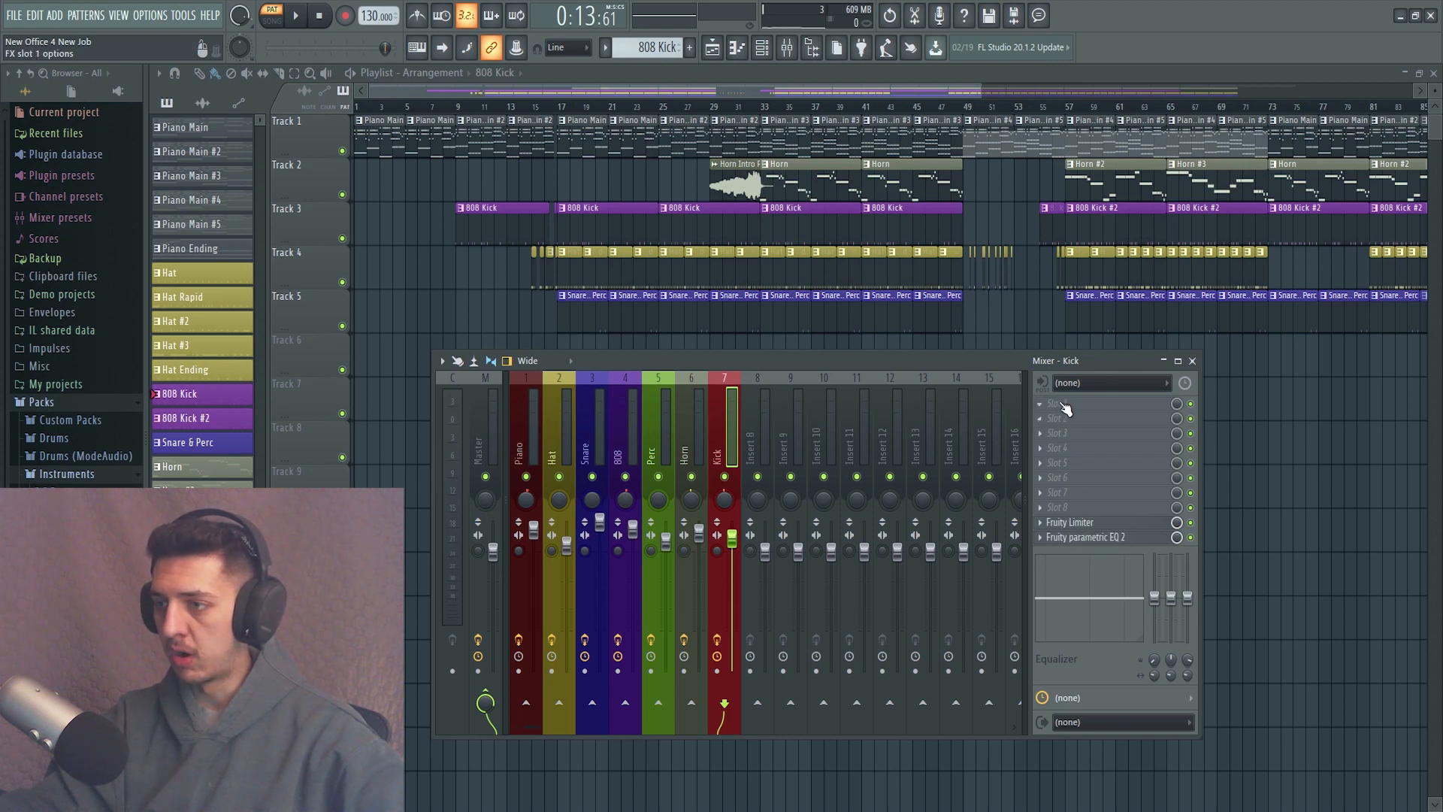
left_click(1087, 538)
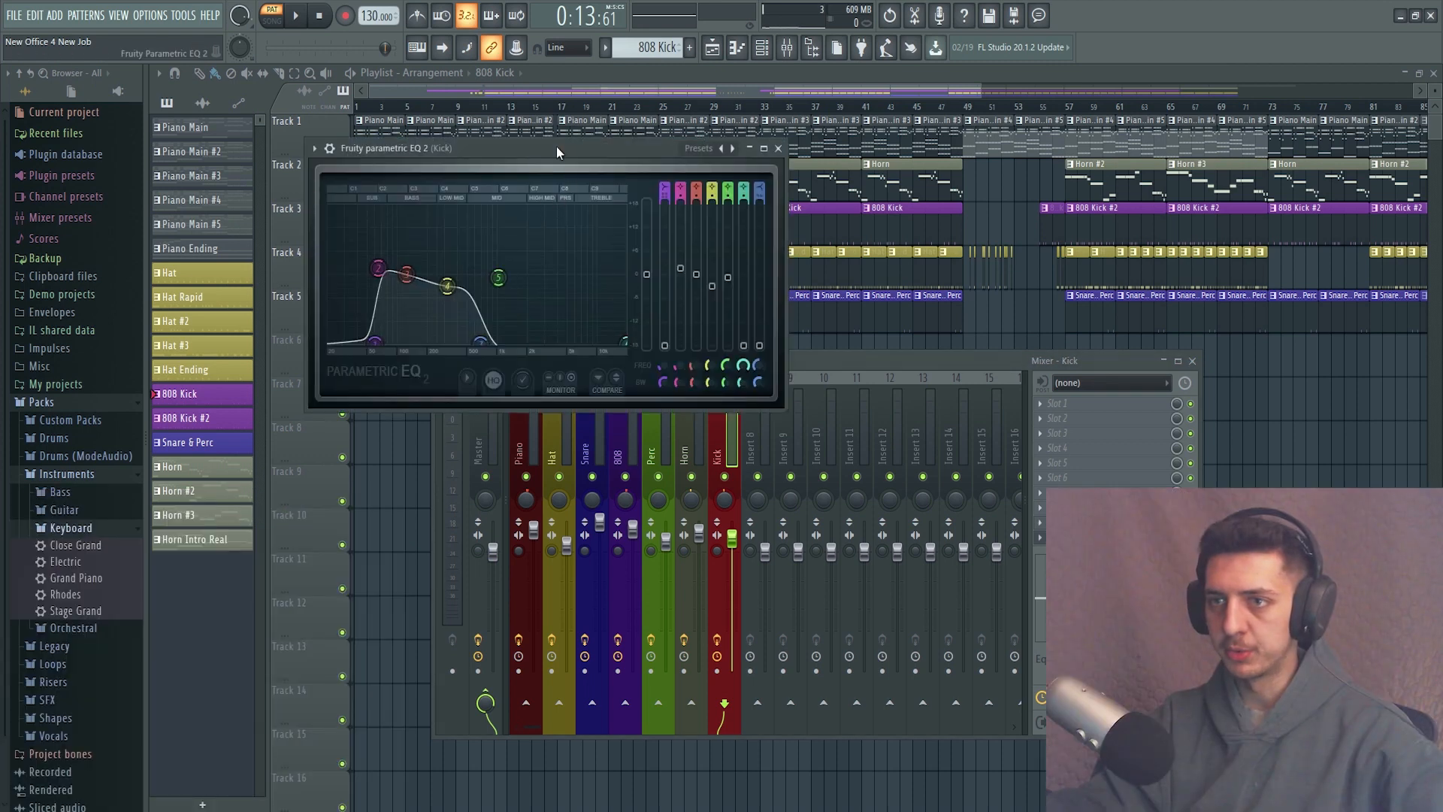
left_click_drag(557, 146, 523, 168)
left_click_drag(351, 376, 338, 362)
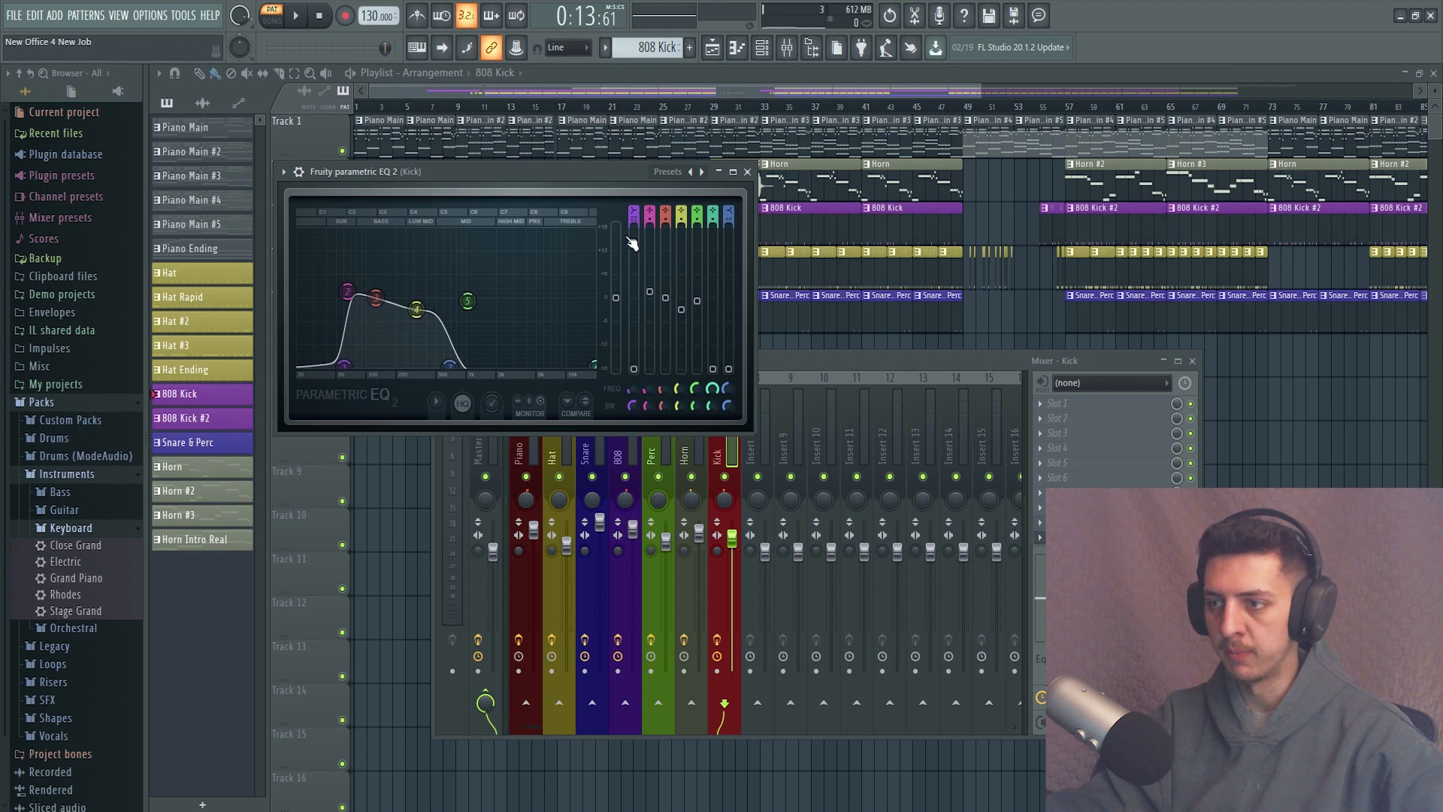
left_click_drag(639, 187, 1095, 114)
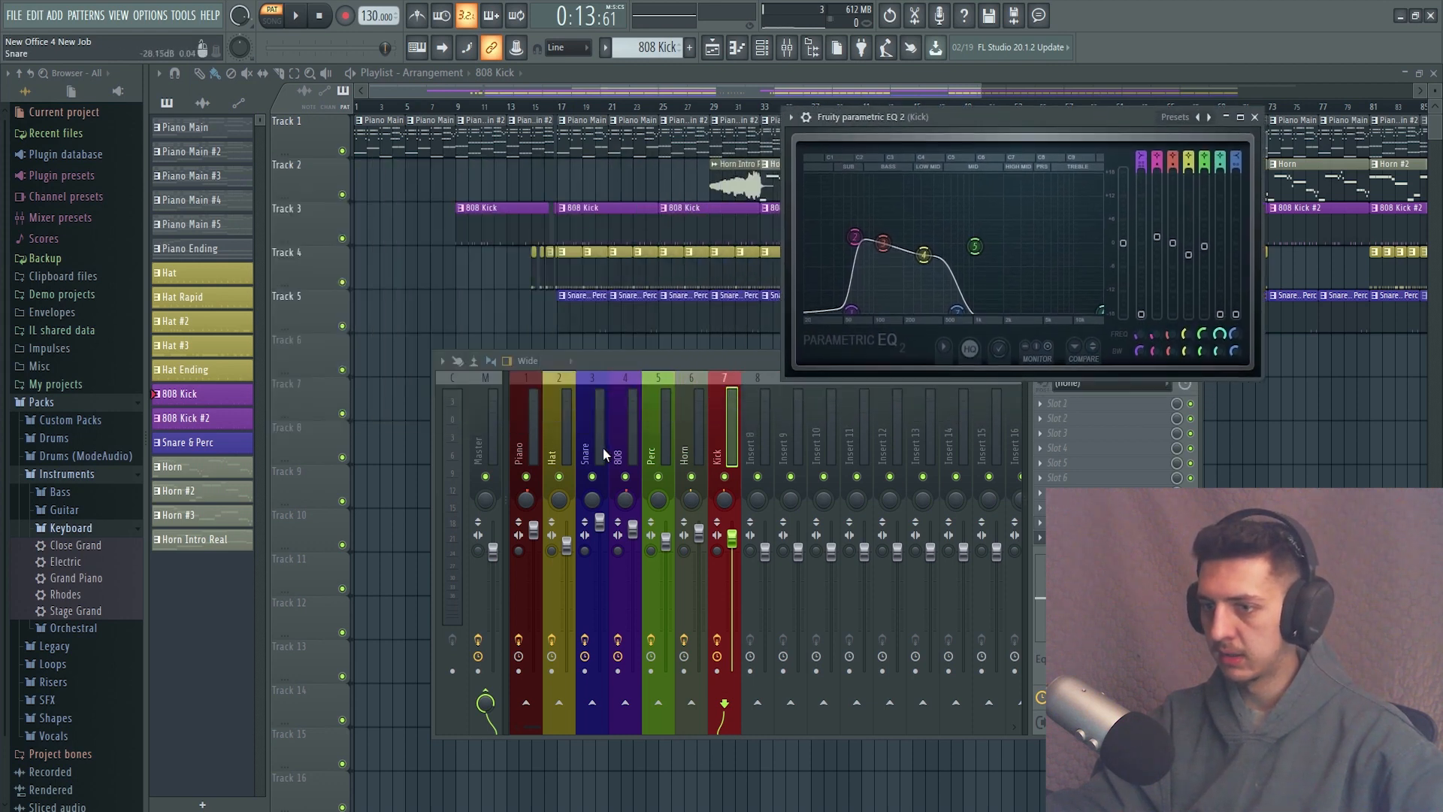
Open the 808 track's Fruity parametric EQ 2 beside the Kick EQ and play the pattern to compare both spectrums.
left_click(618, 418)
left_click(1090, 537)
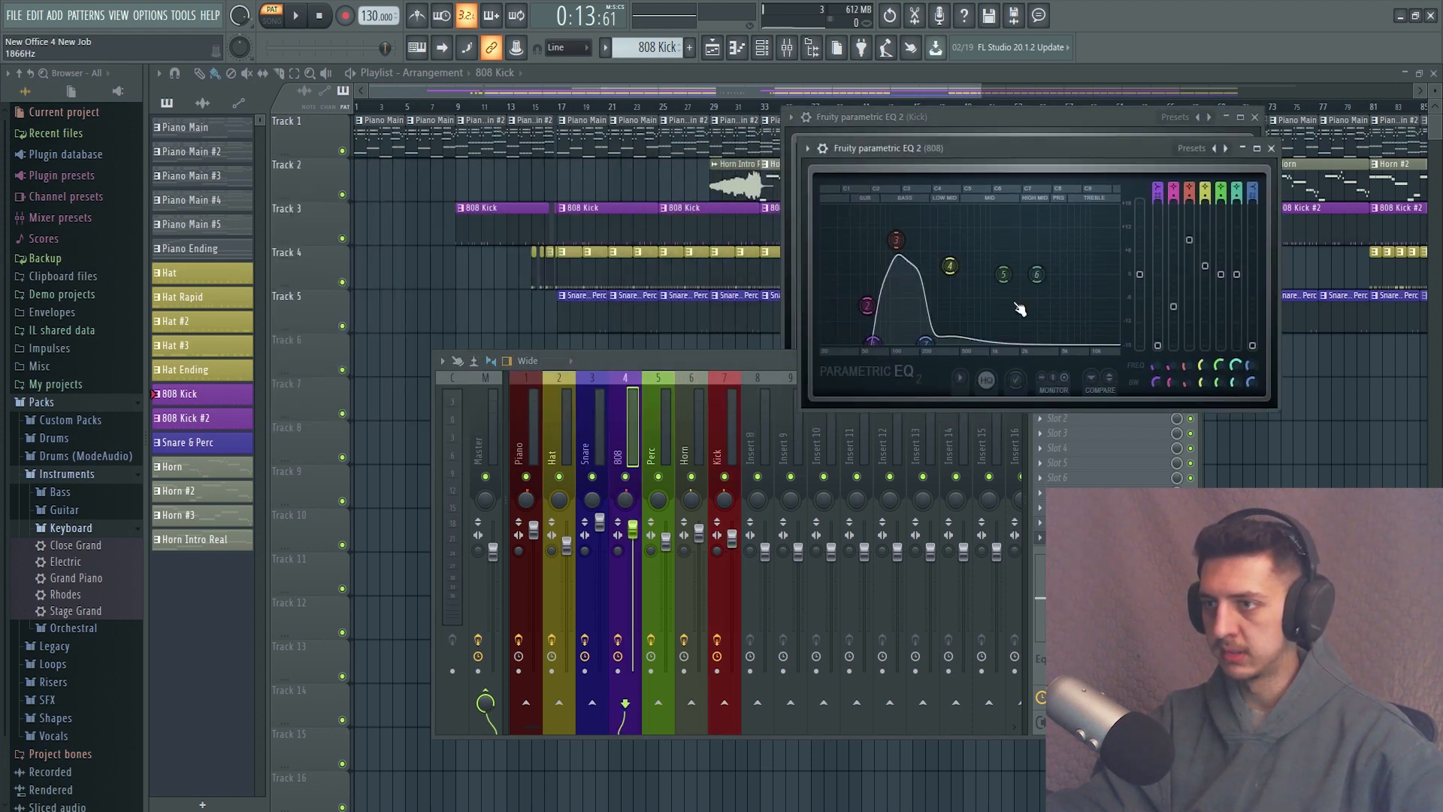
left_click_drag(994, 149, 494, 119)
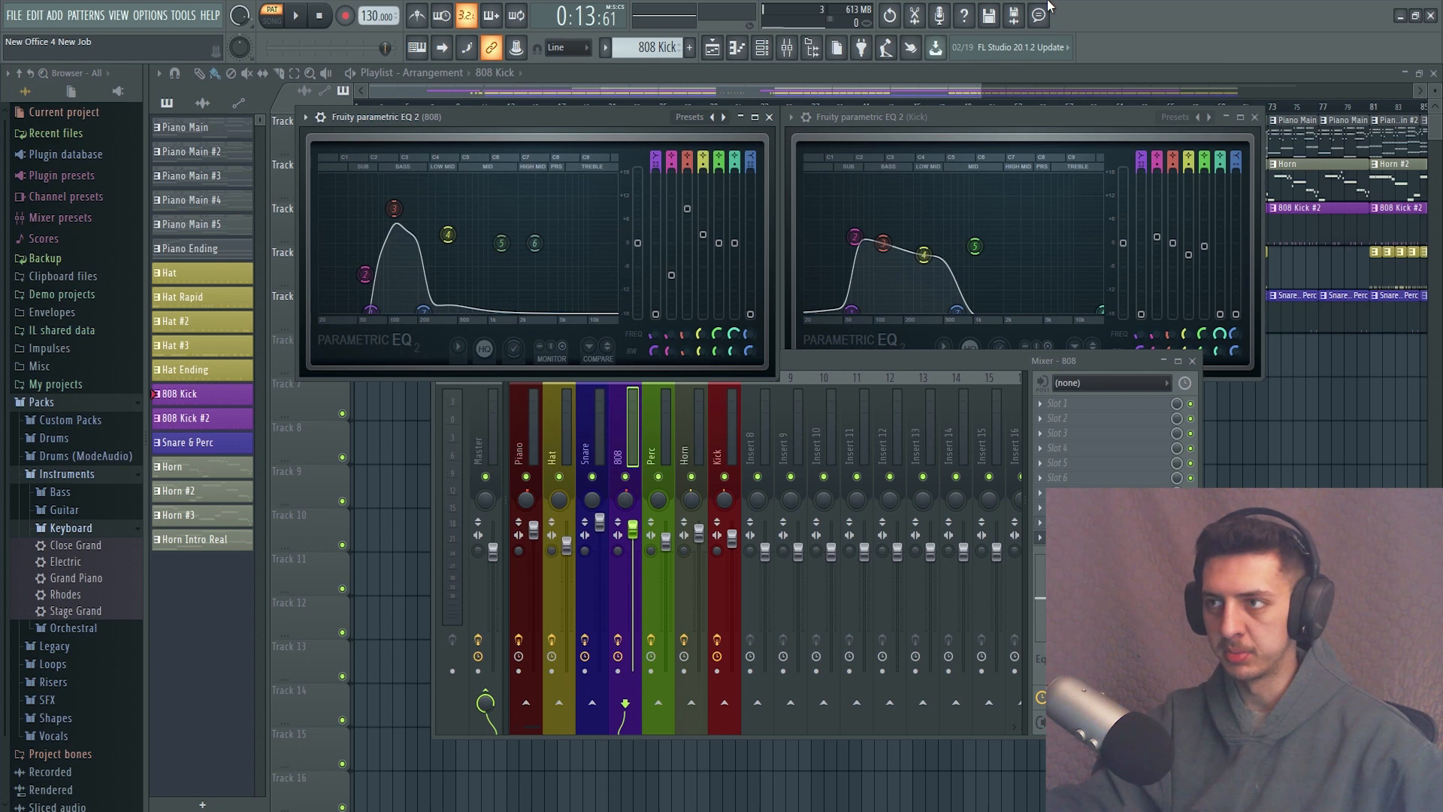
key("space")
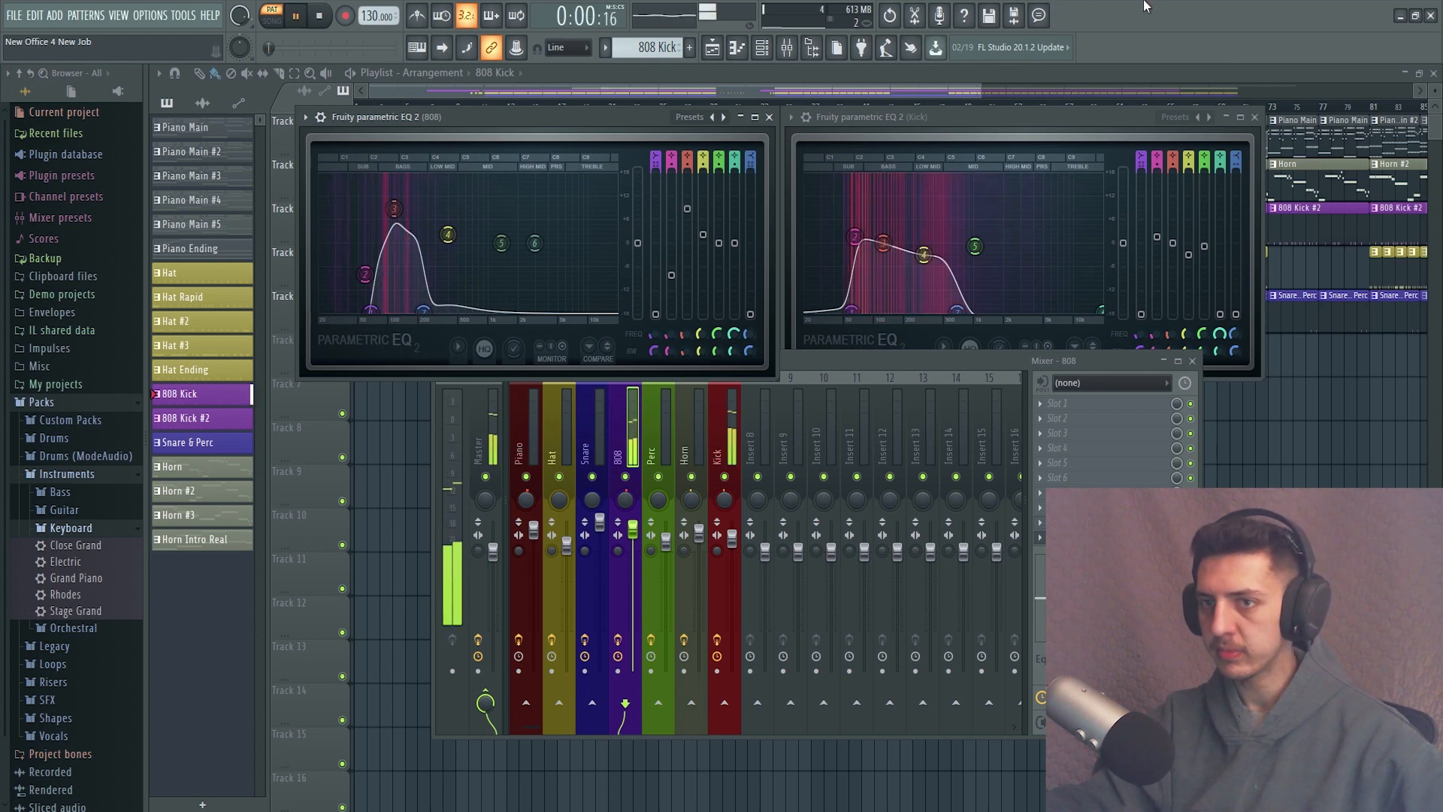
key("space")
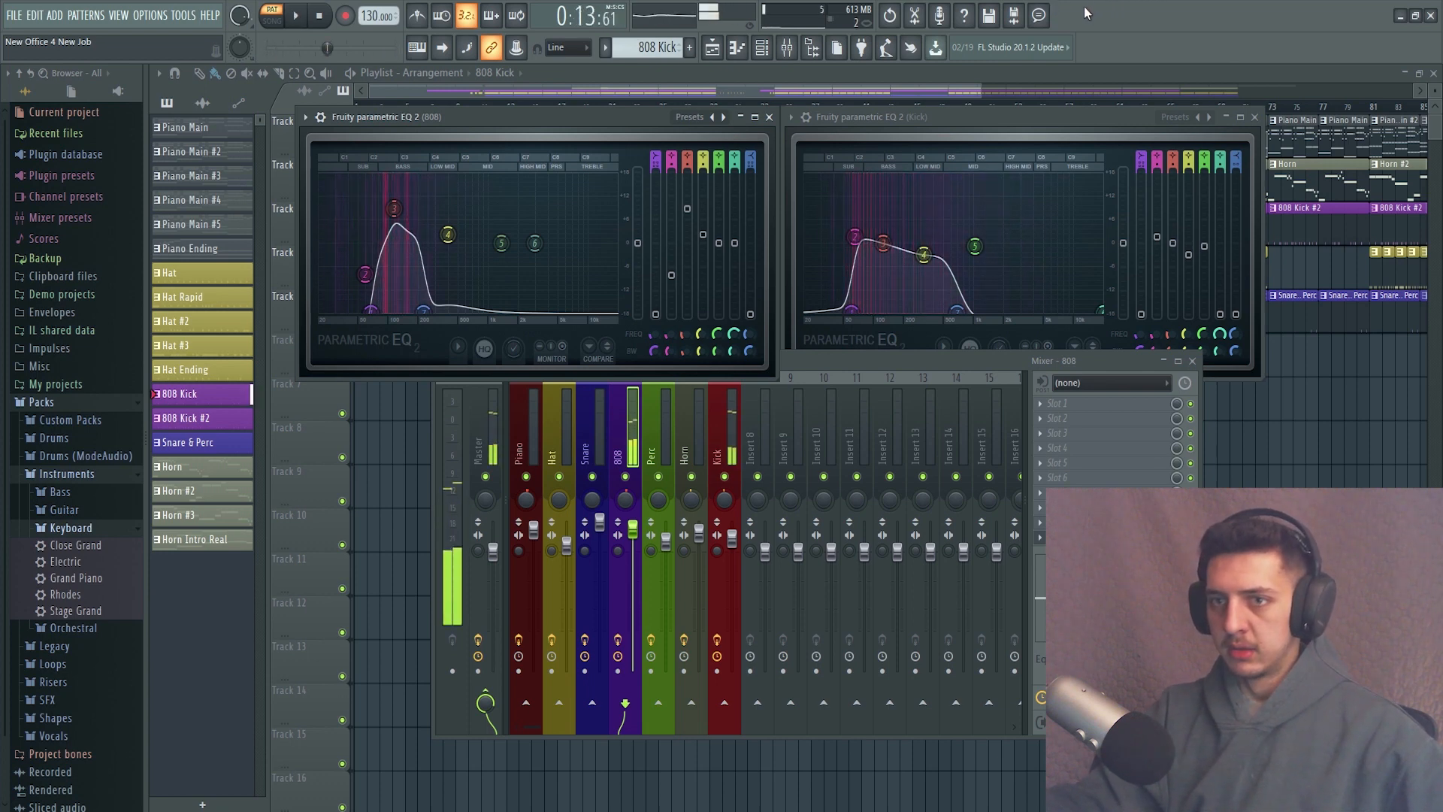
key("space")
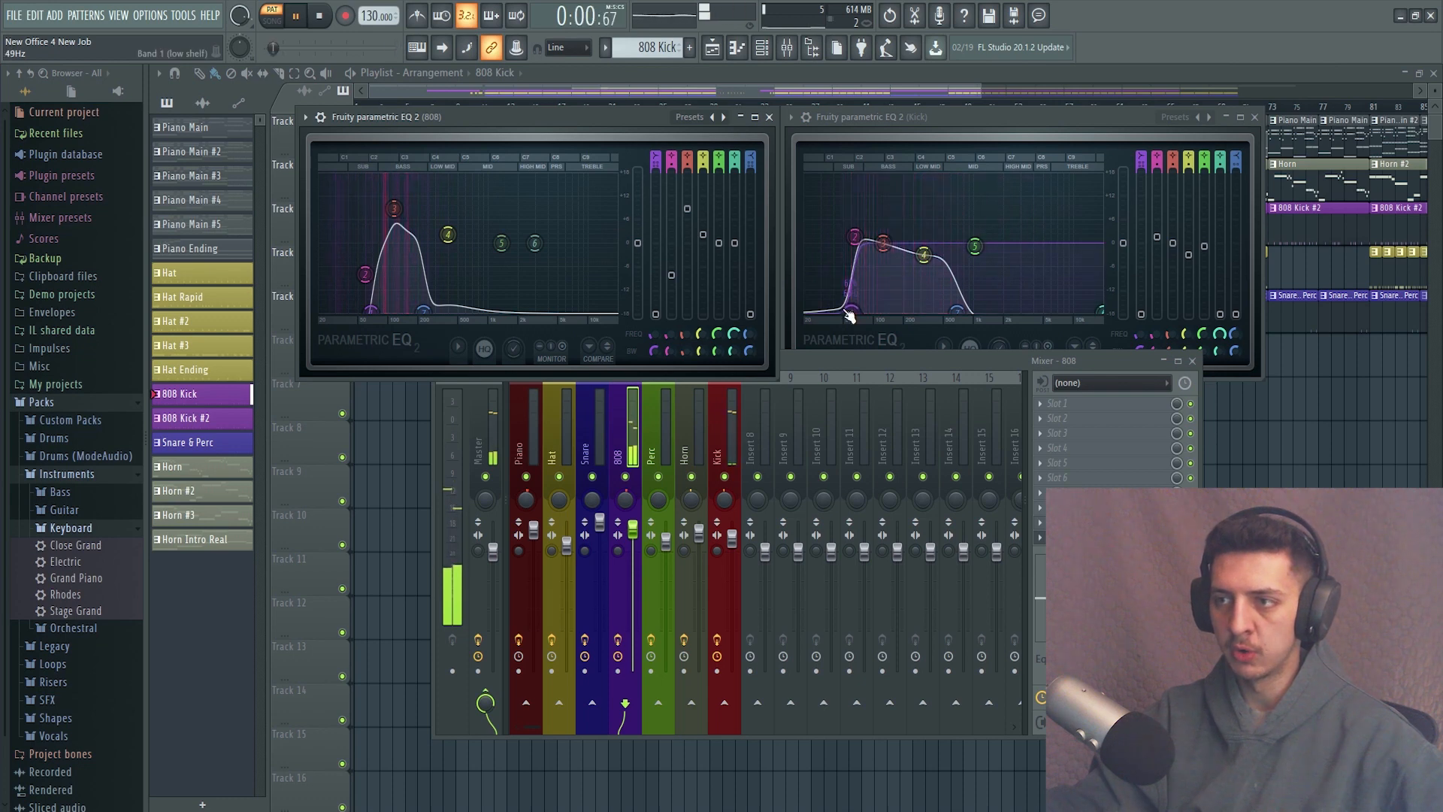
Shift band 1 of the Kick EQ to a lower frequency while the 808 Kick pattern plays.
left_click_drag(850, 311, 810, 309)
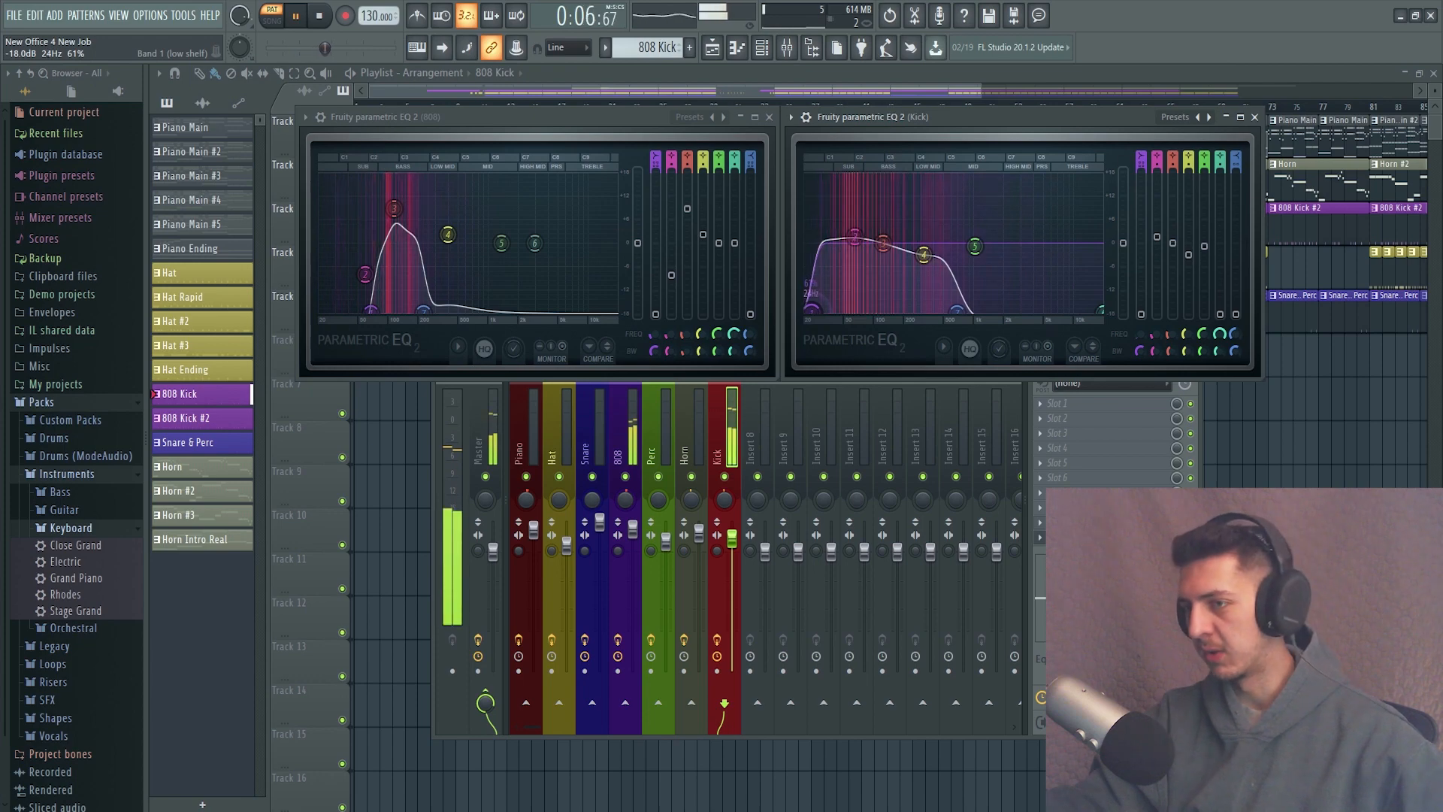
left_click_drag(810, 310, 813, 311)
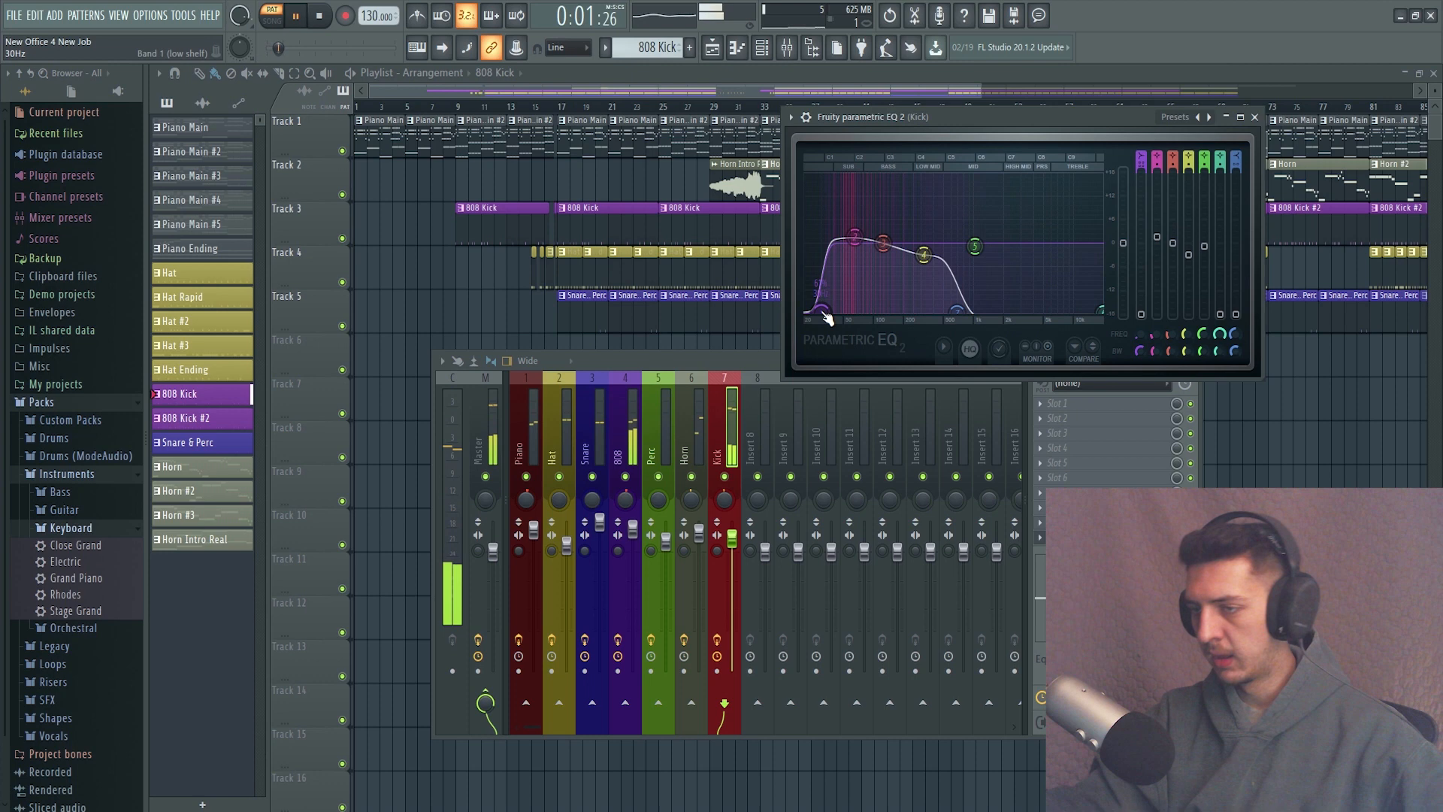
left_click_drag(827, 319, 830, 316)
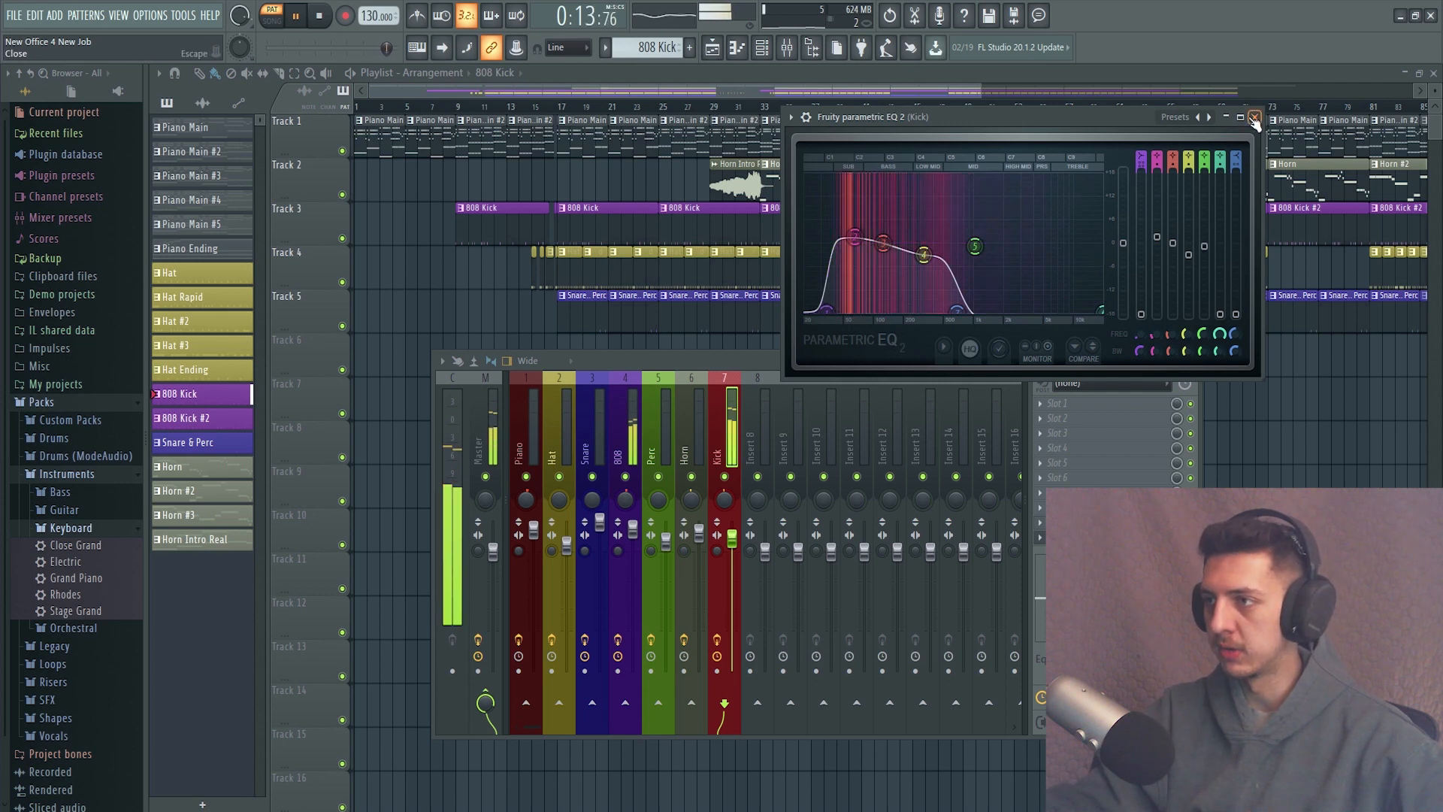
Bring the 808 track's Fruity parametric EQ 2 back up beside the Kick EQ during playback.
left_click(617, 429)
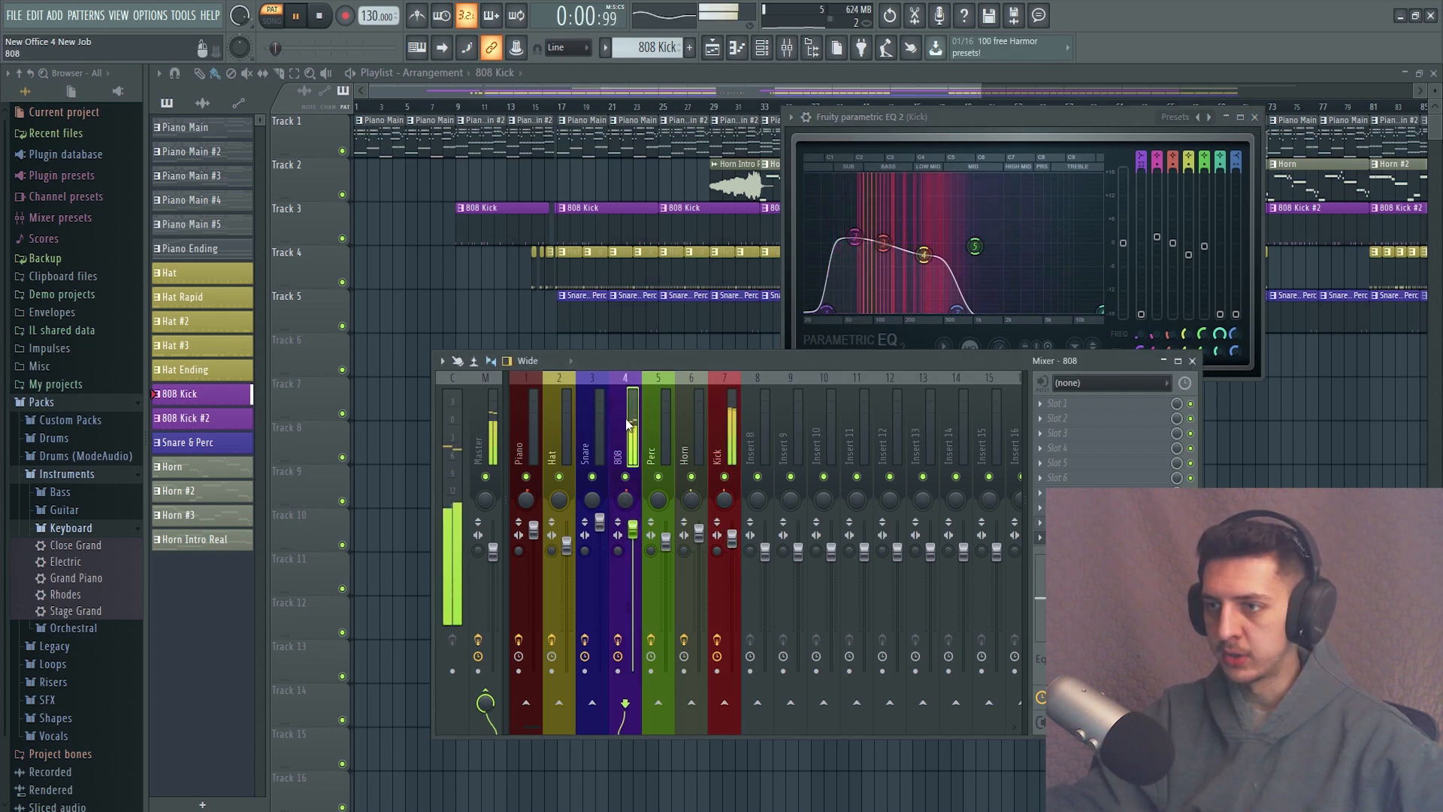
left_click(1094, 523)
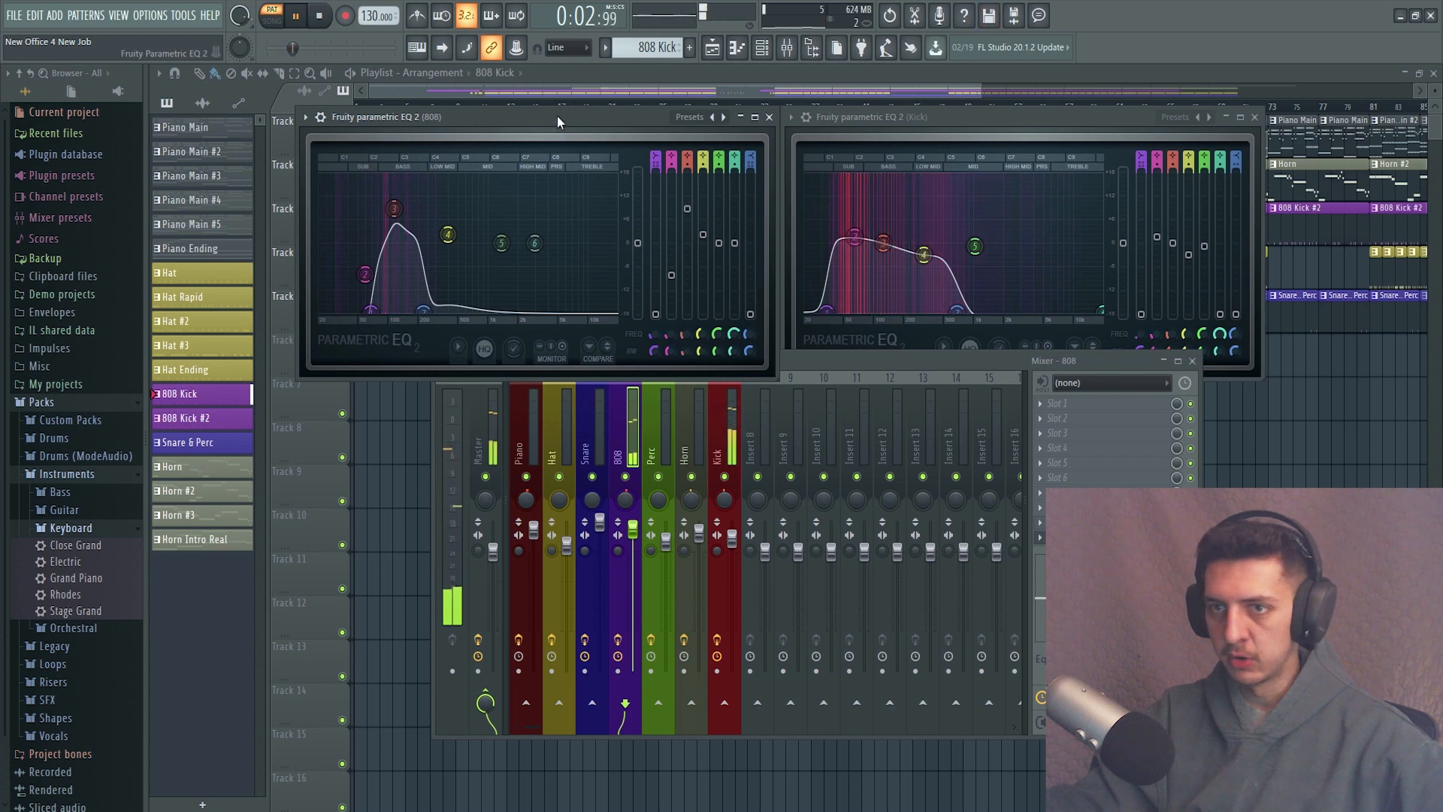
left_click_drag(557, 117, 551, 111)
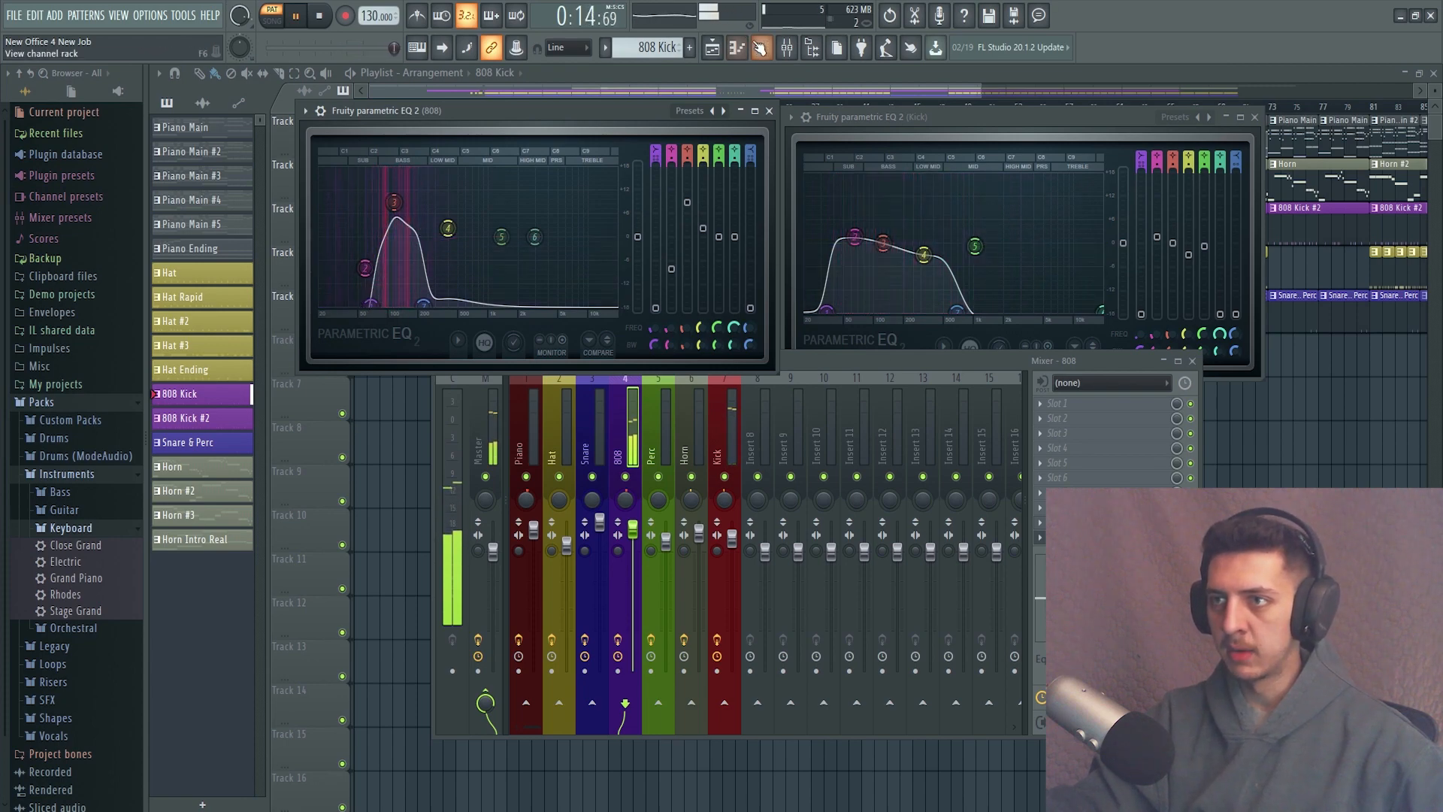
Add a Smooth (Kick) hit on step 37 in the channel rack, aligned with the Flash (808) hit, and stop playback.
key("F6")
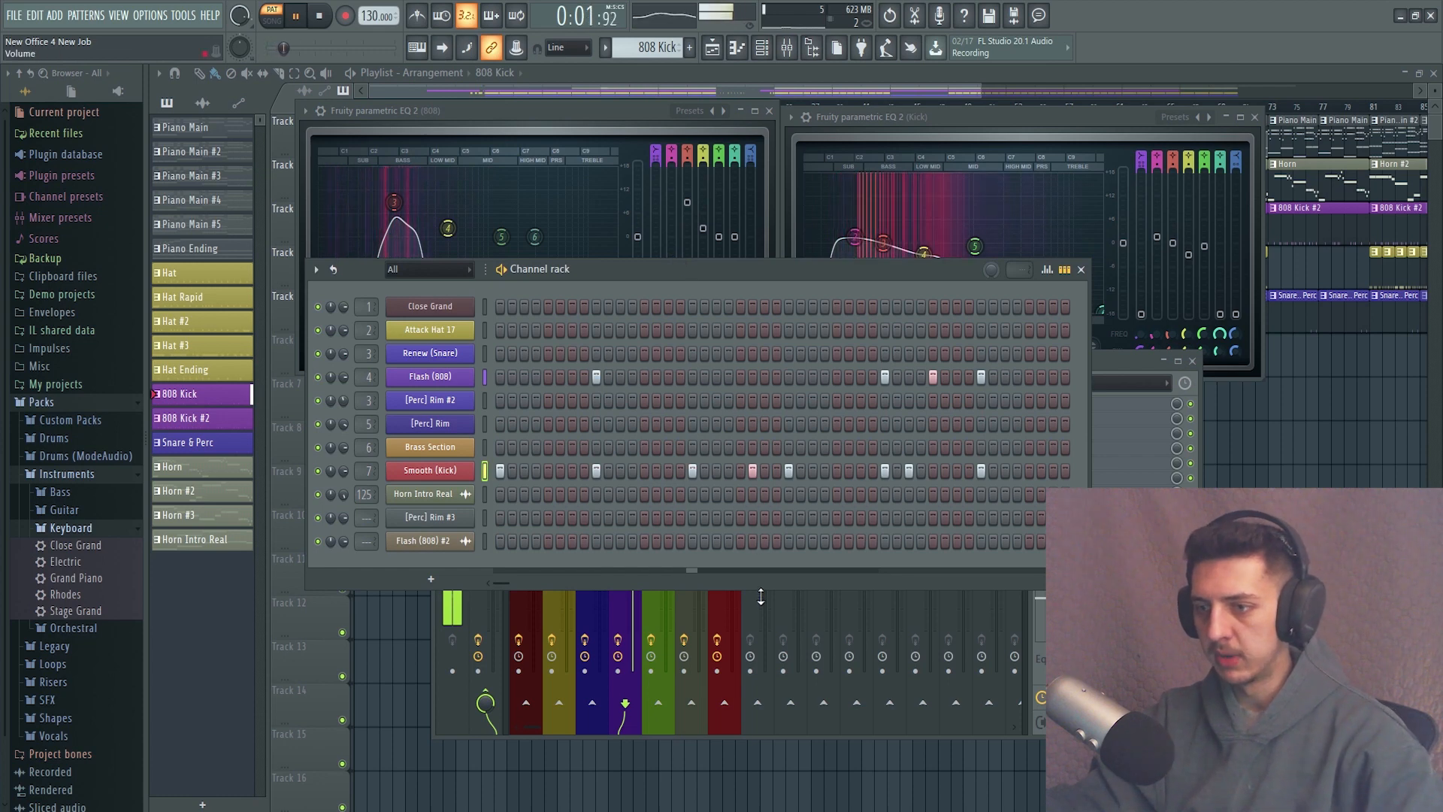
left_click_drag(683, 268, 642, 253)
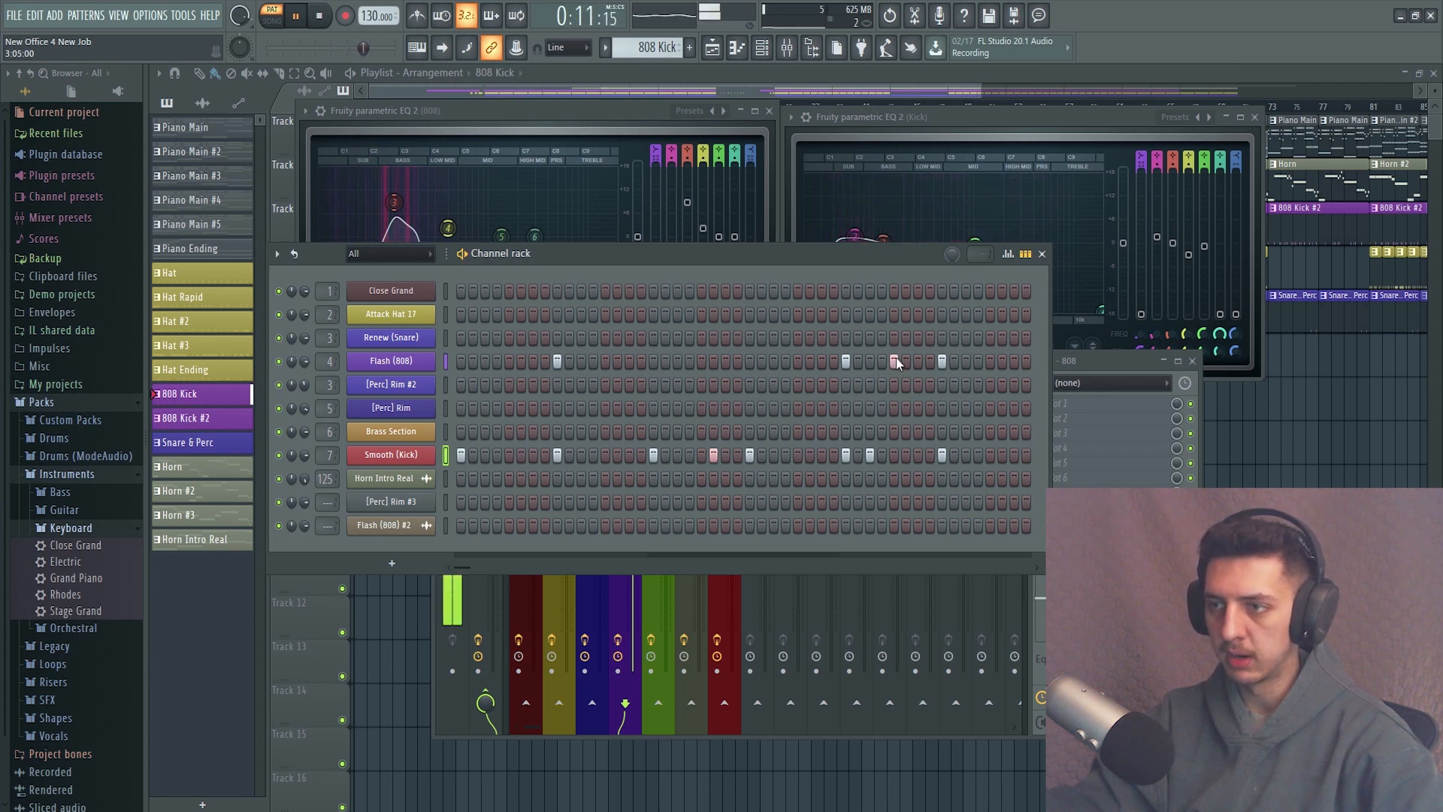
left_click(895, 454)
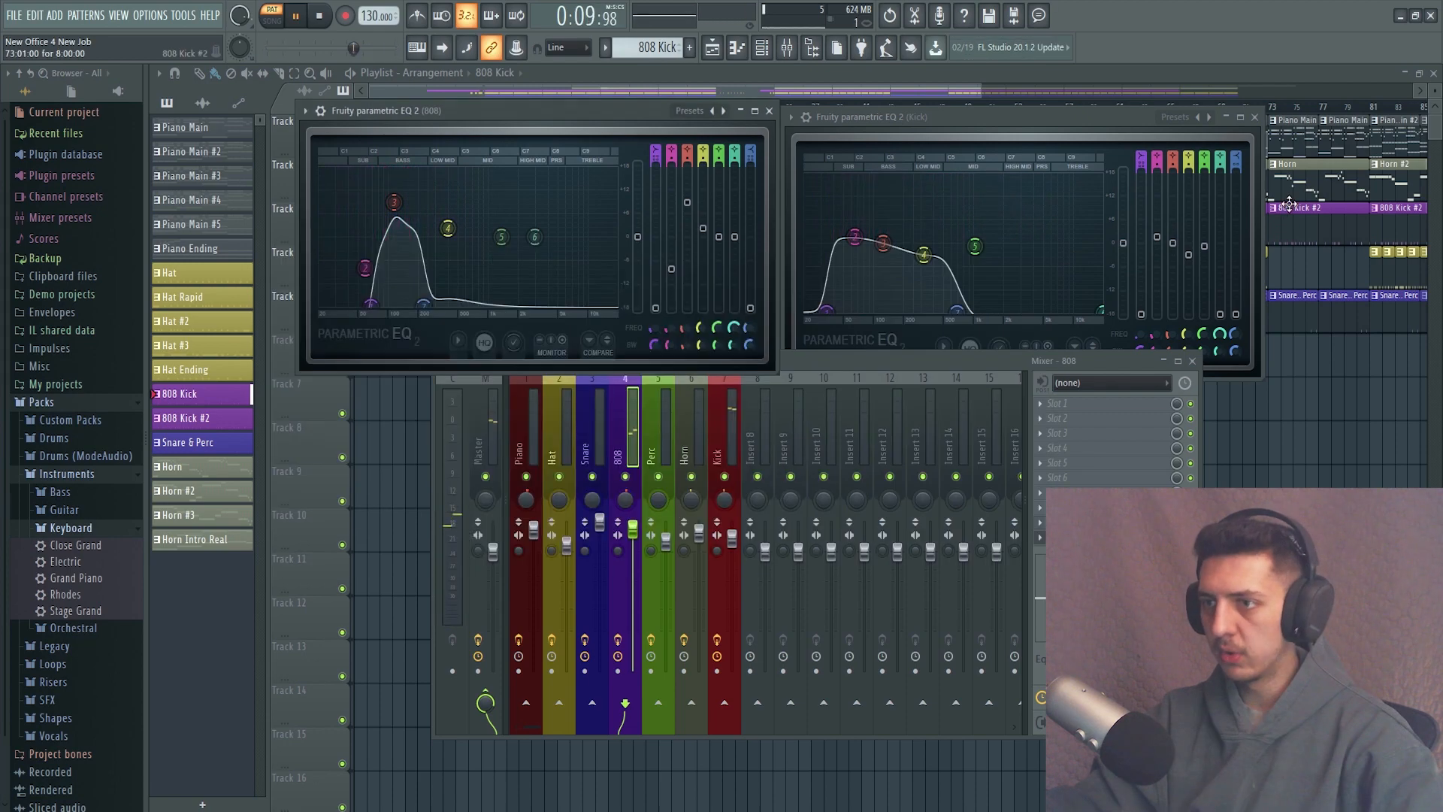
key("space")
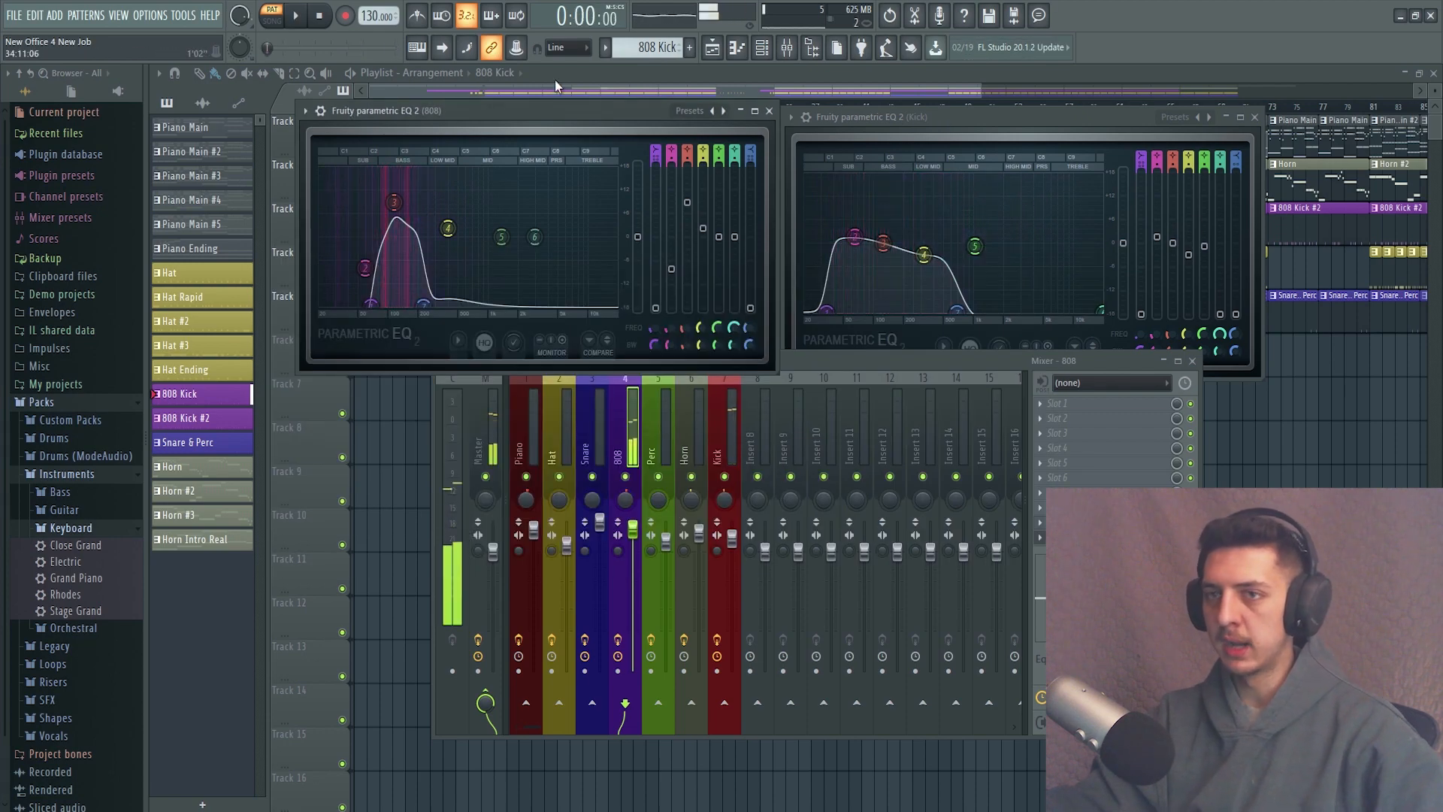
Play back the 808 Kick pattern, reposition the mixer and close the channel rack.
left_click(303, 30)
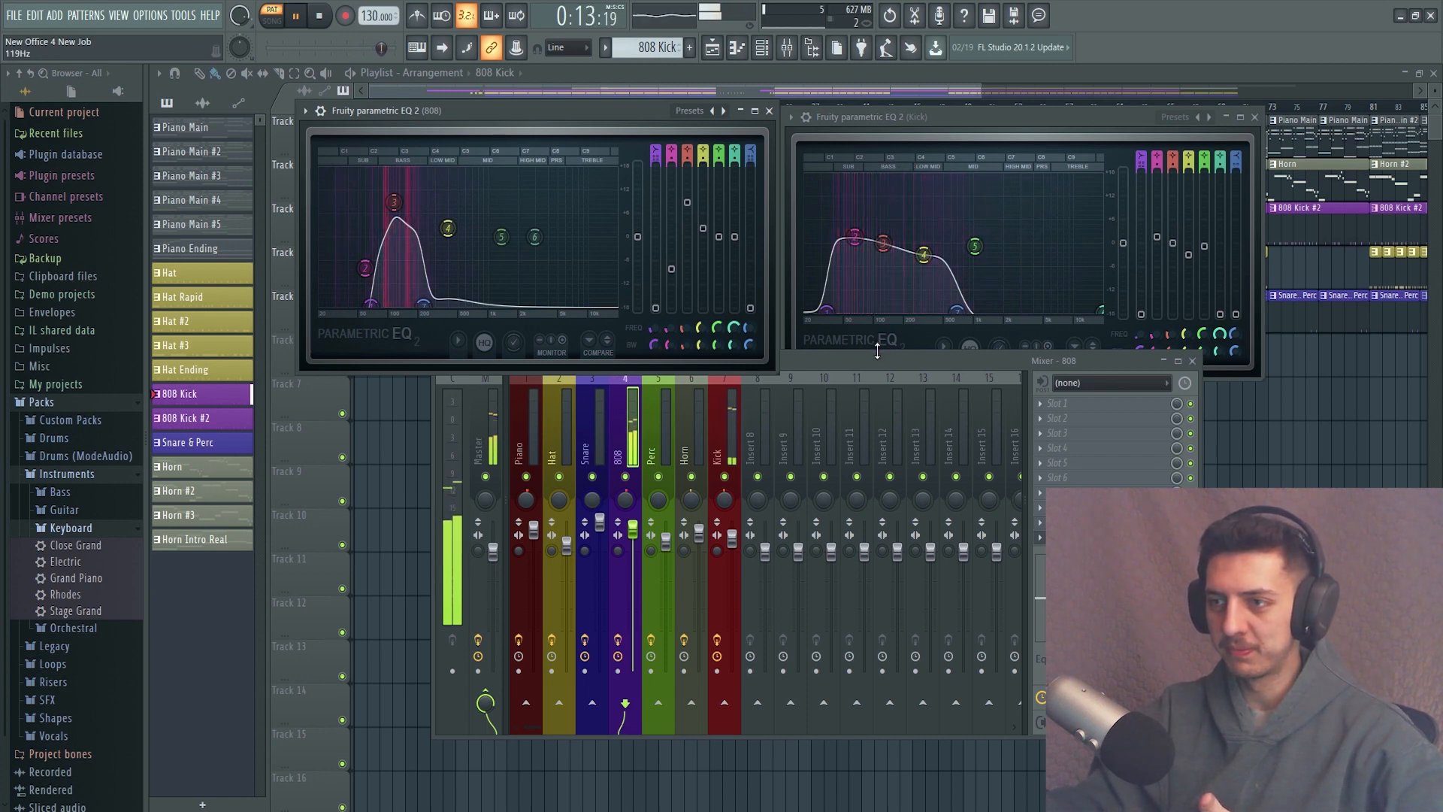
left_click_drag(872, 360, 861, 385)
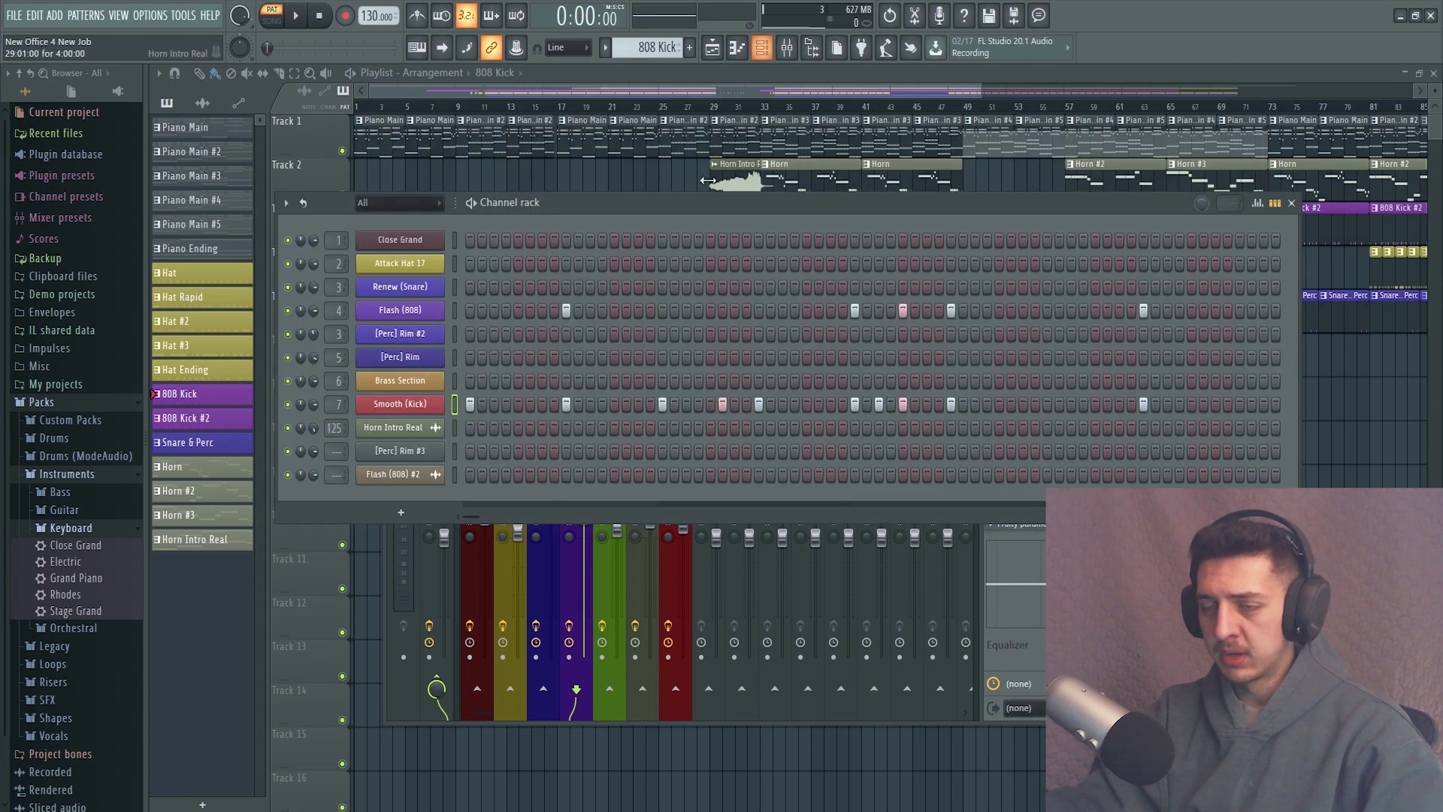
left_click(1291, 202)
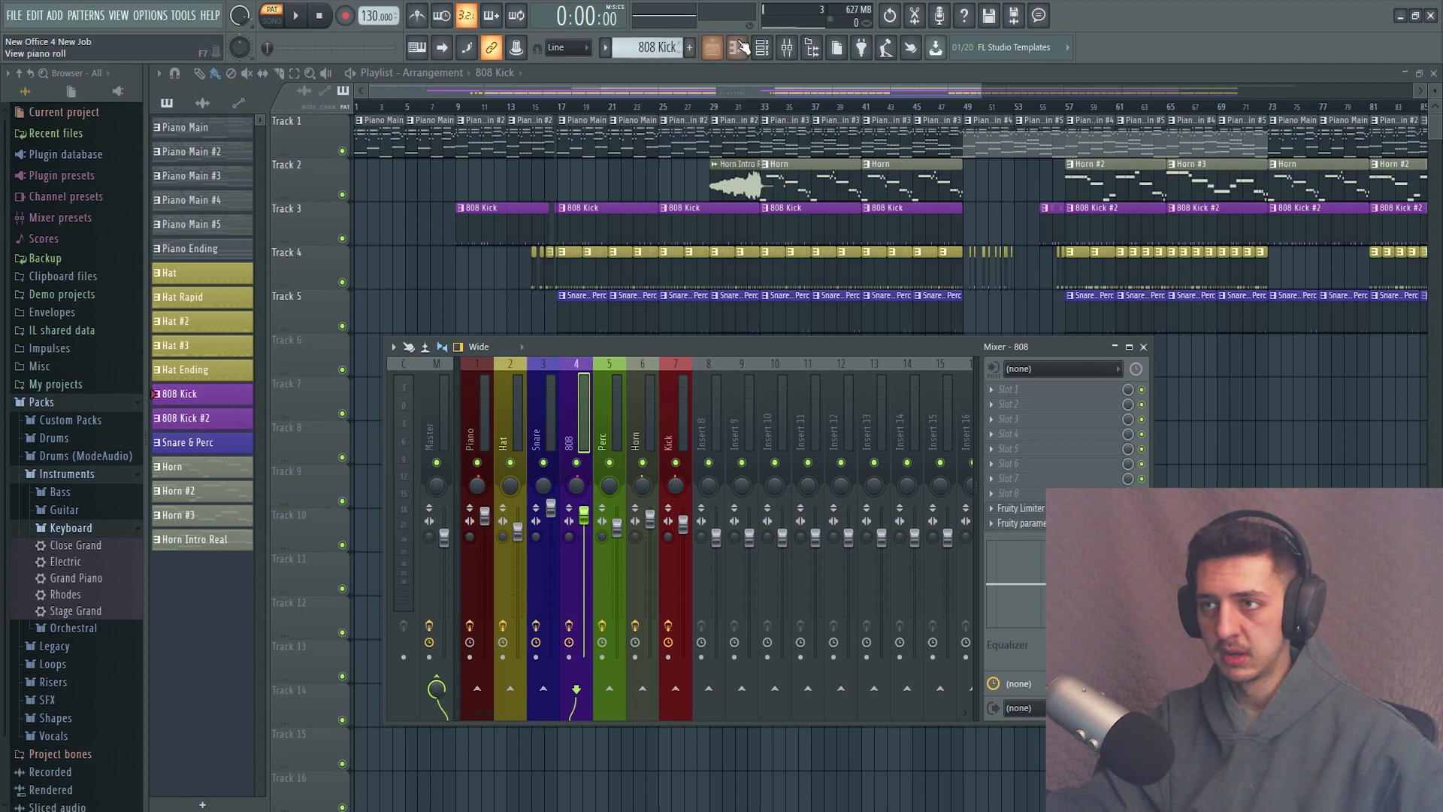
Show the Hat pattern in the channel rack and browse the Hi Hats samples in the Drums (ModeAudio) pack.
left_click(772, 48)
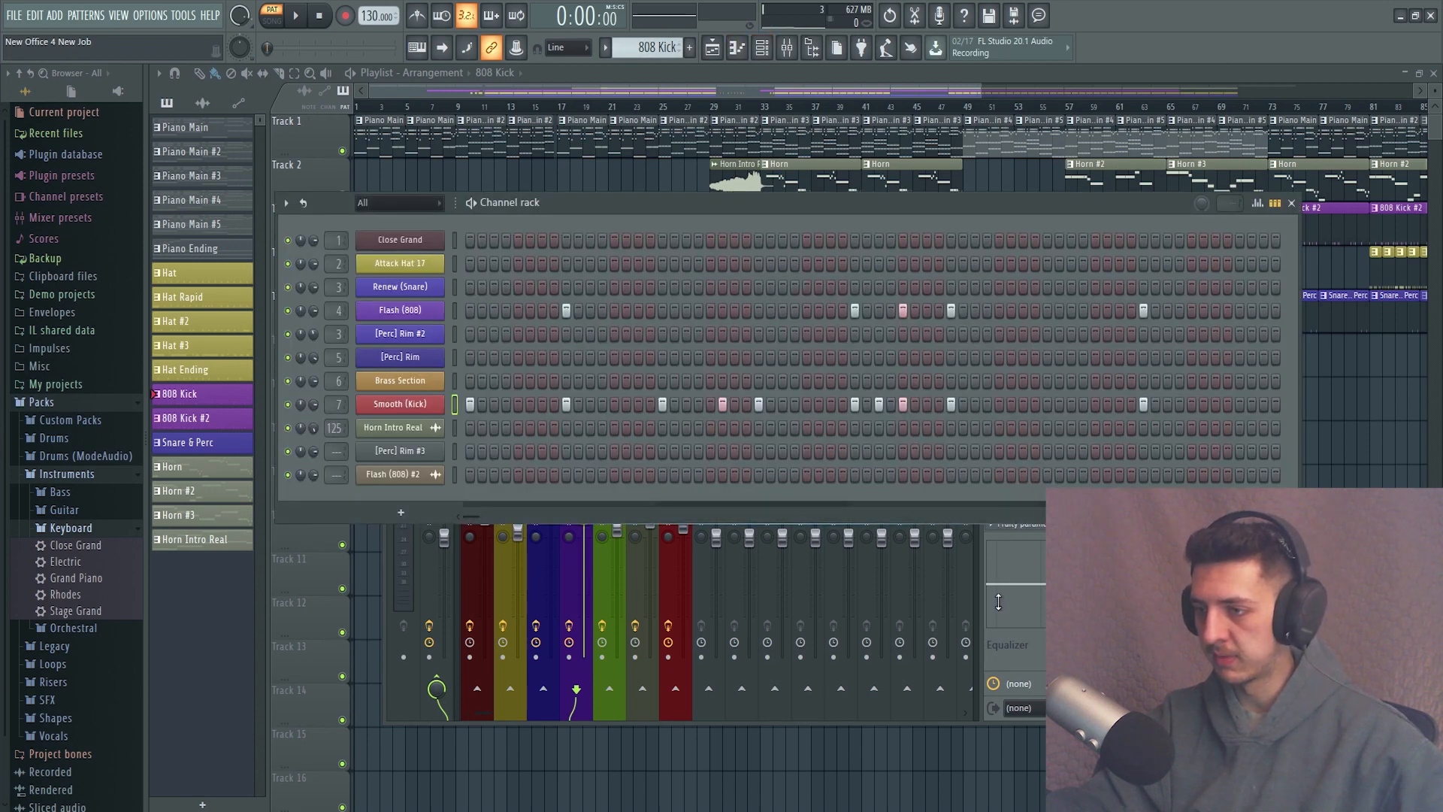
left_click_drag(922, 206, 787, 197)
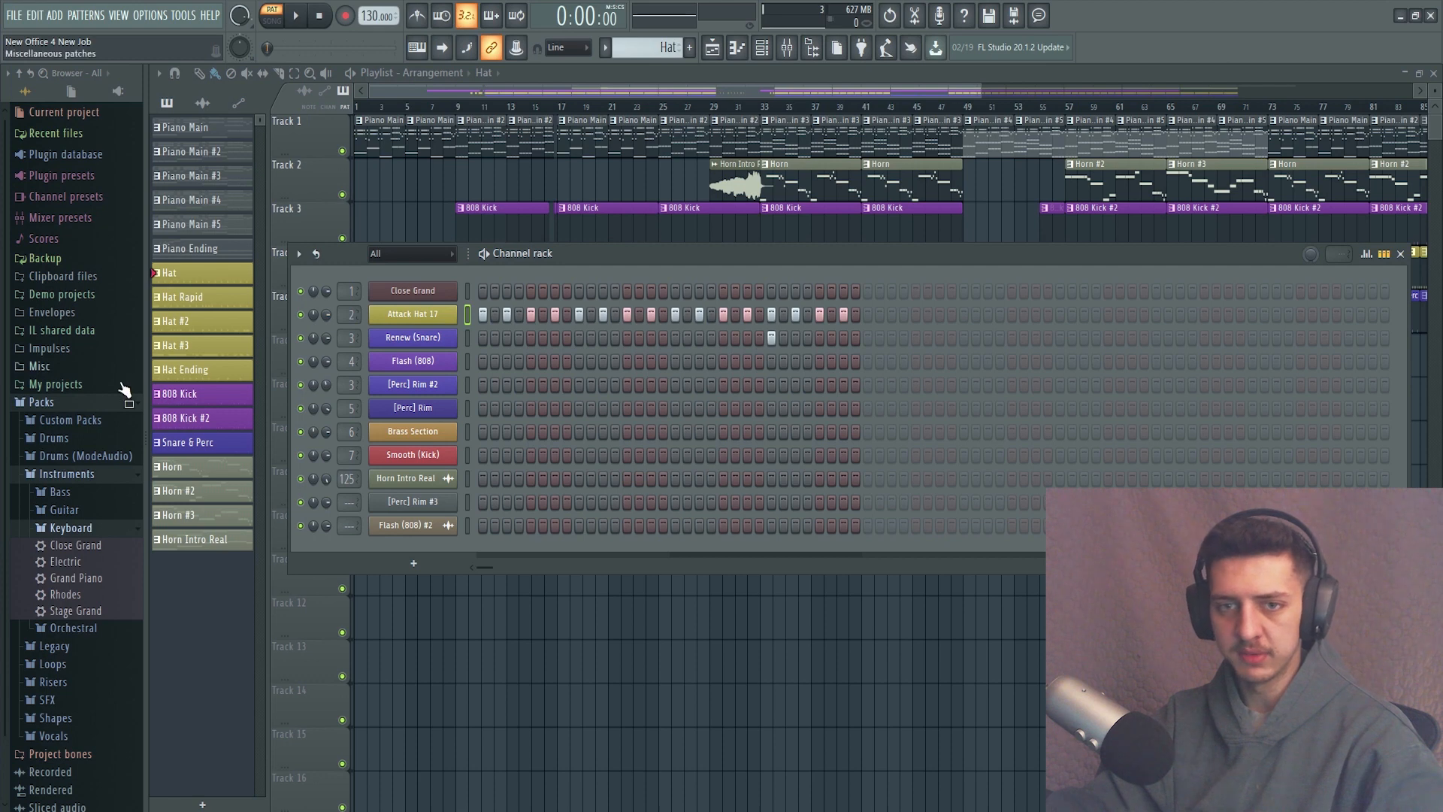
left_click(73, 457)
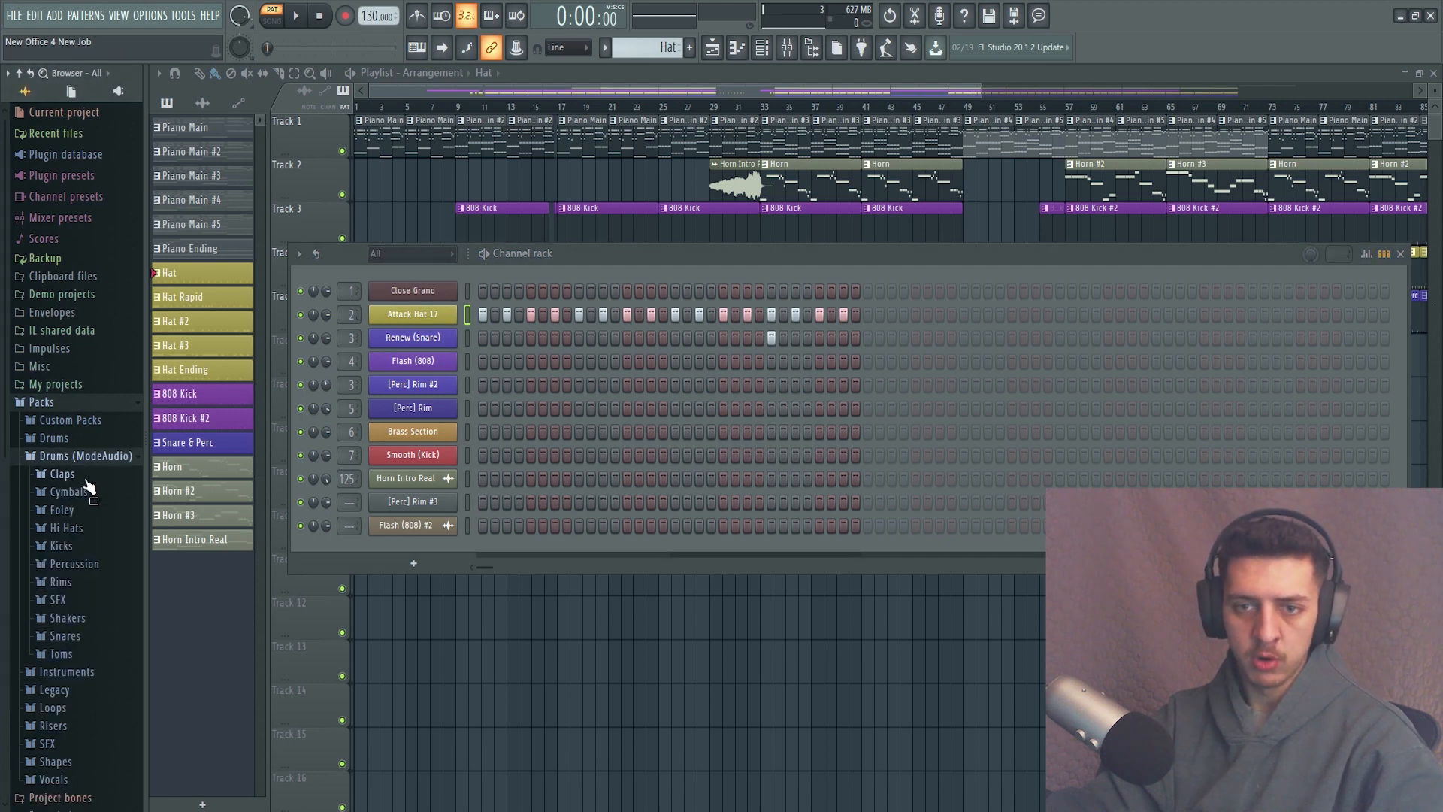
left_click(67, 529)
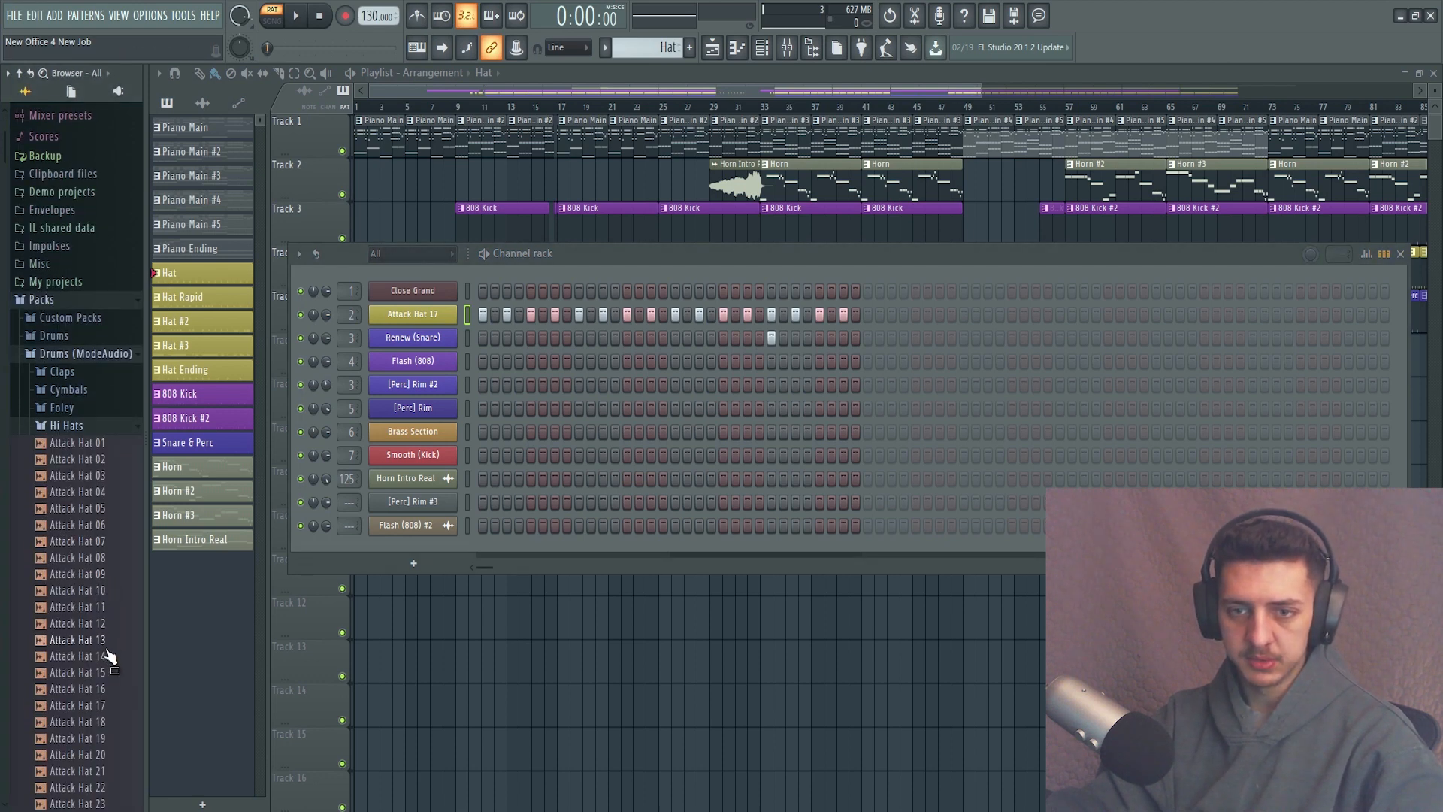
Audition the Attack Hat 17 sample and the Renew (Snare) sample from the 18-Drum Kit's Snare_s folder in Custom Packs.
left_click(79, 706)
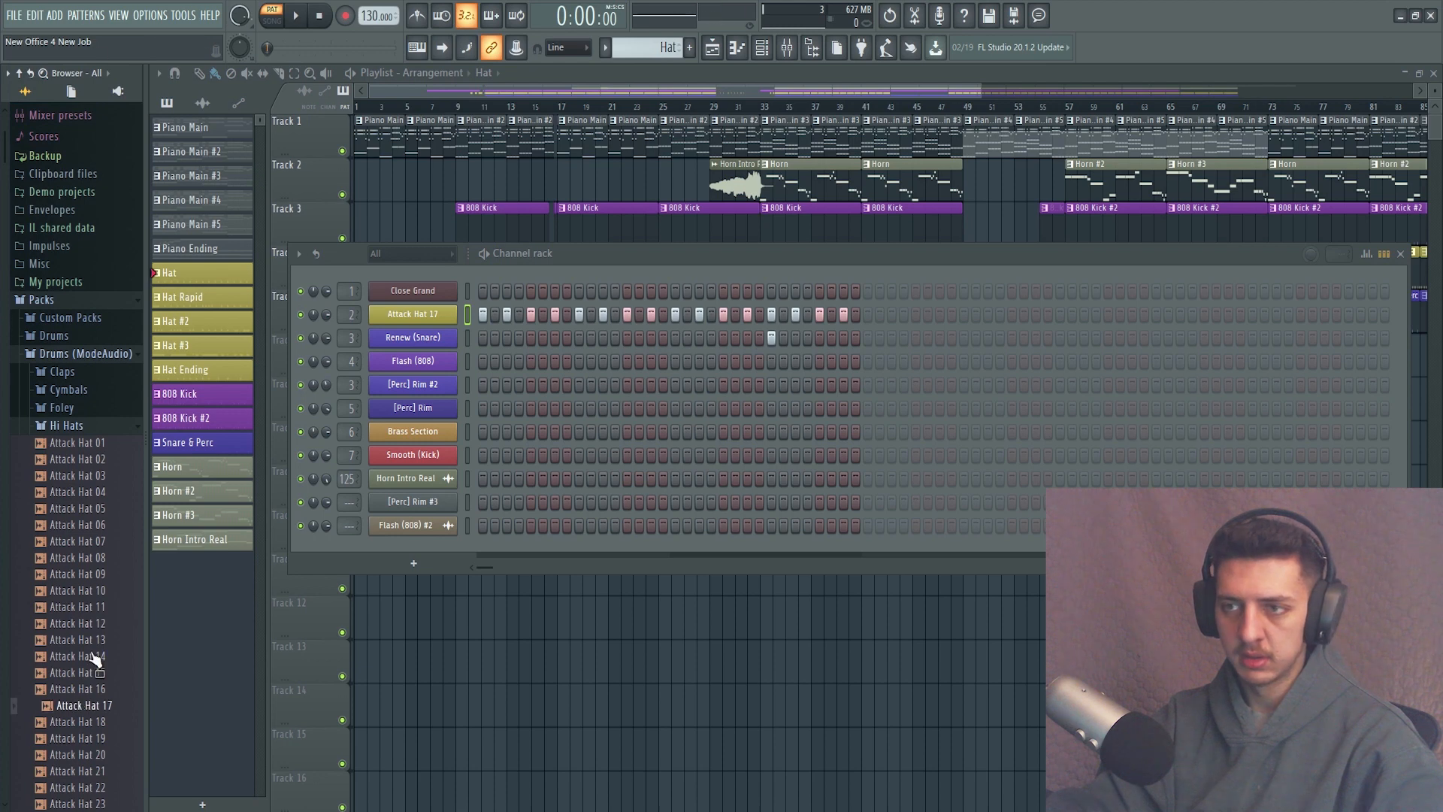
left_click(89, 357)
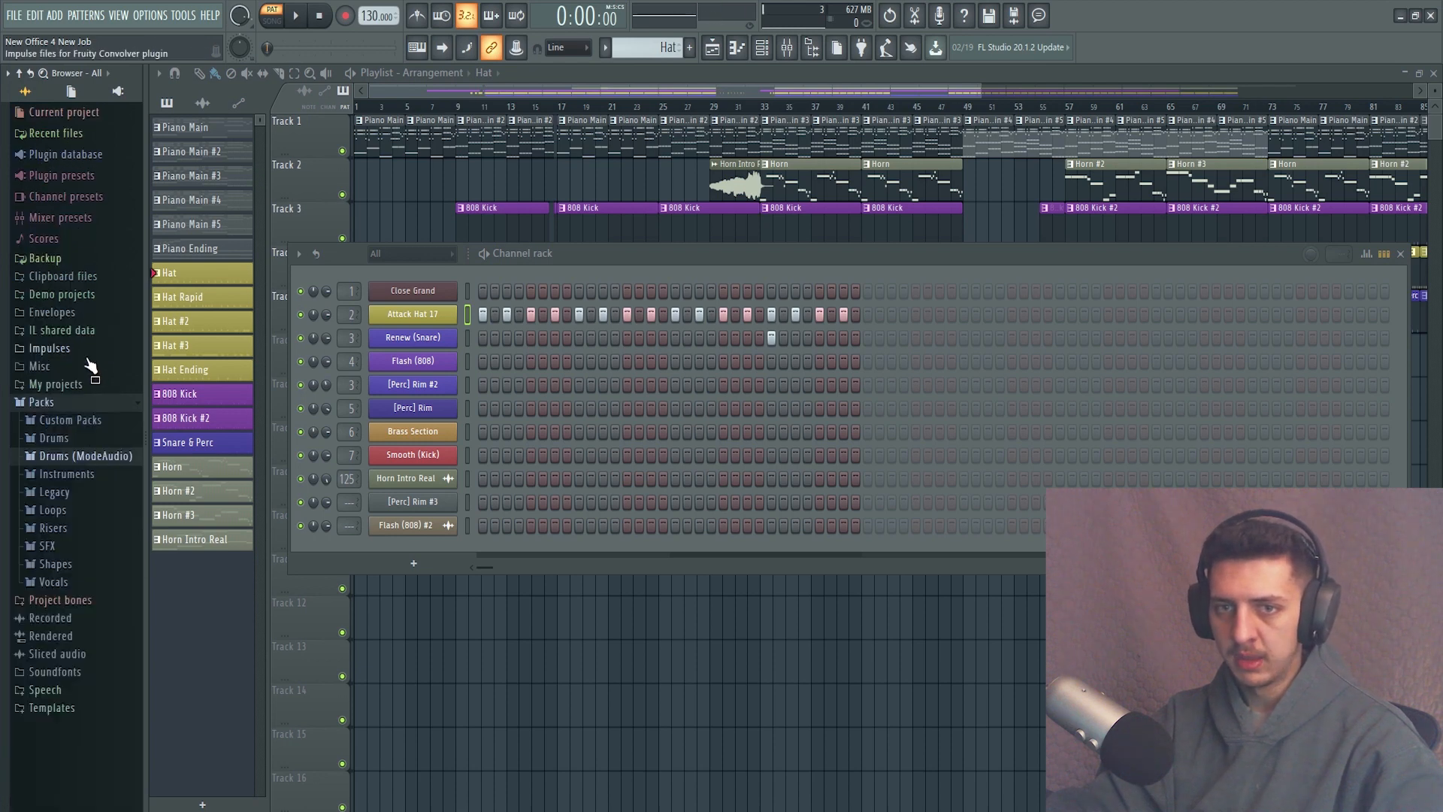
left_click(72, 421)
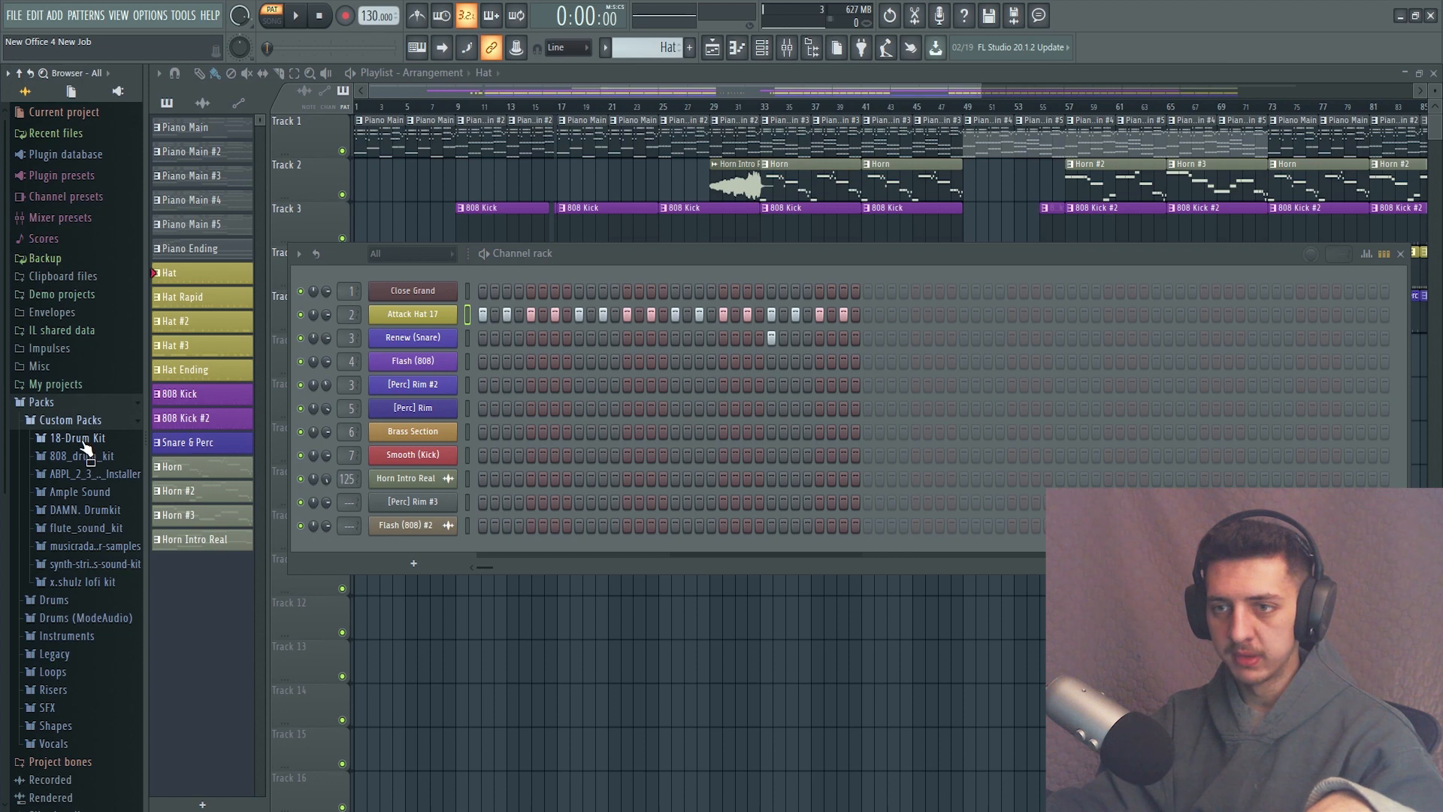
left_click(71, 438)
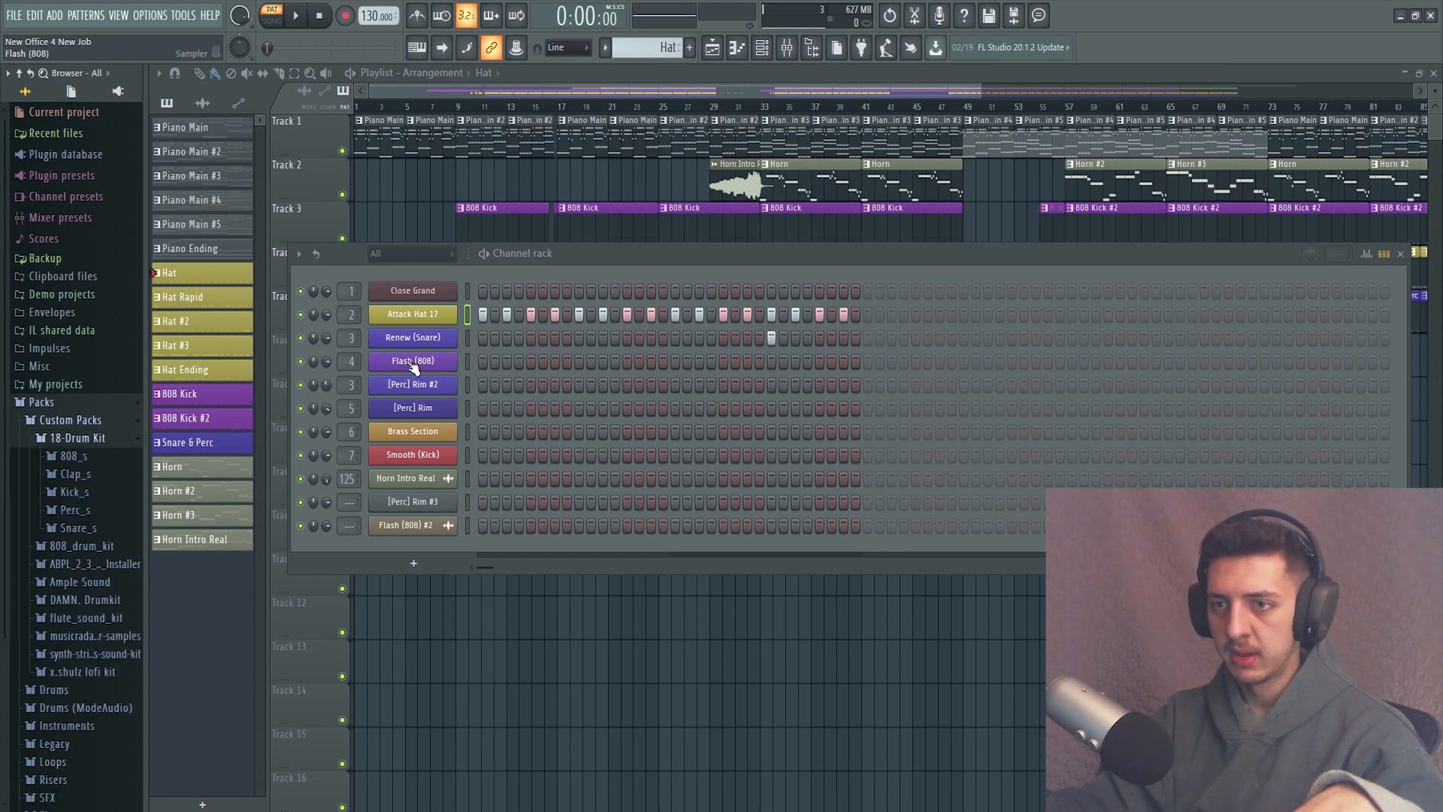
left_click(83, 527)
scroll(84, 526, "down", 2)
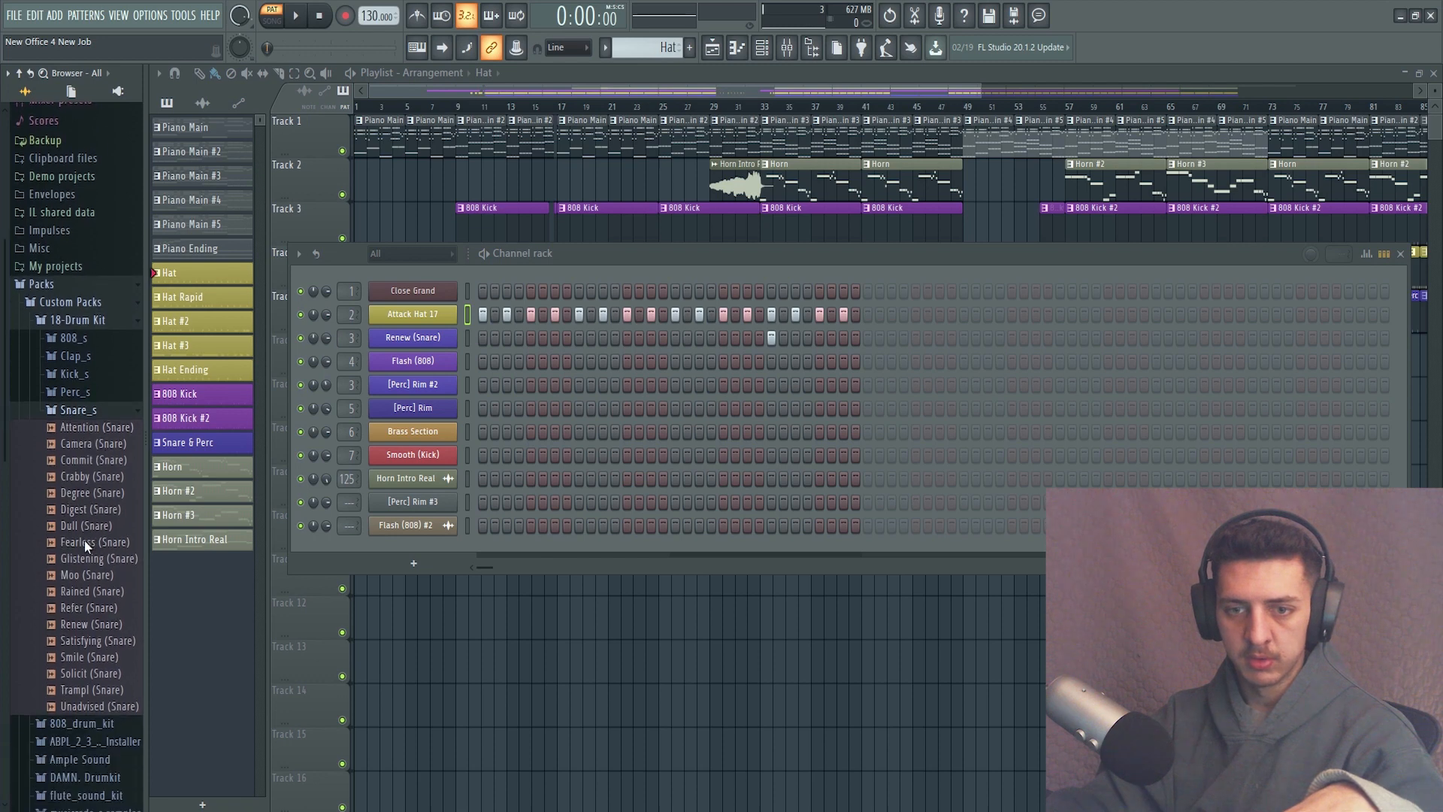
left_click(84, 623)
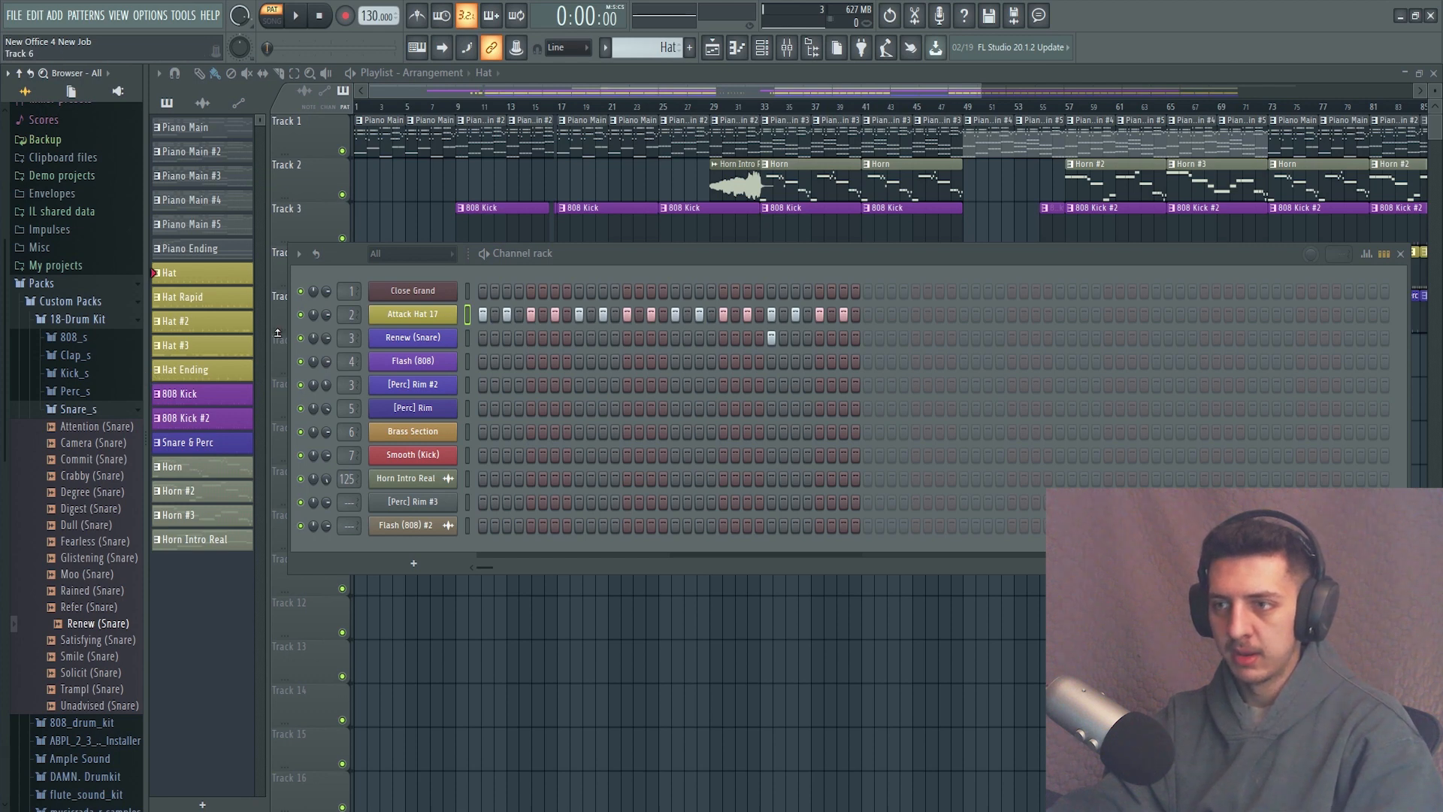
Lower the channel rack so that playlist tracks 4 and 5 are uncovered.
left_click_drag(812, 259, 823, 358)
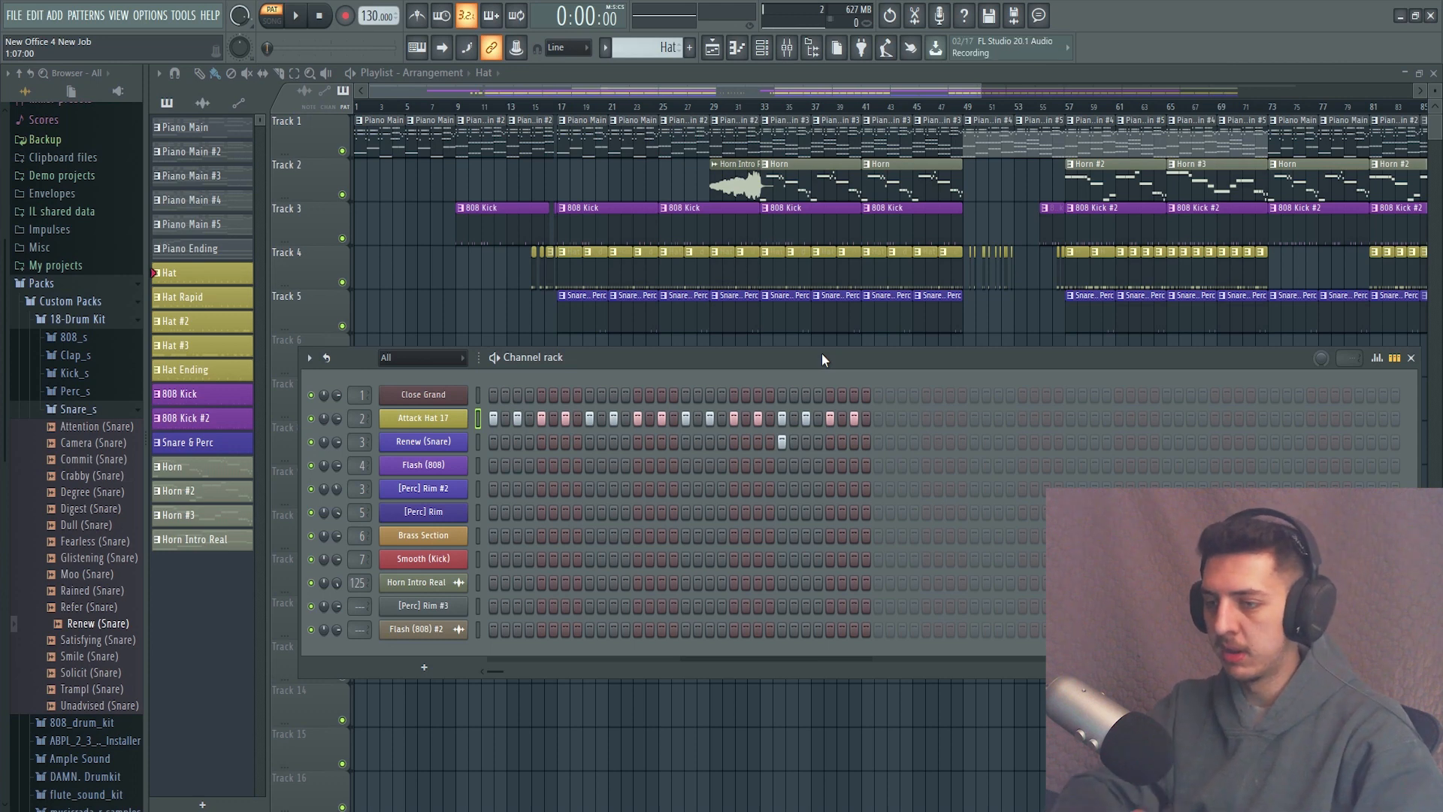
left_click_drag(827, 358, 826, 350)
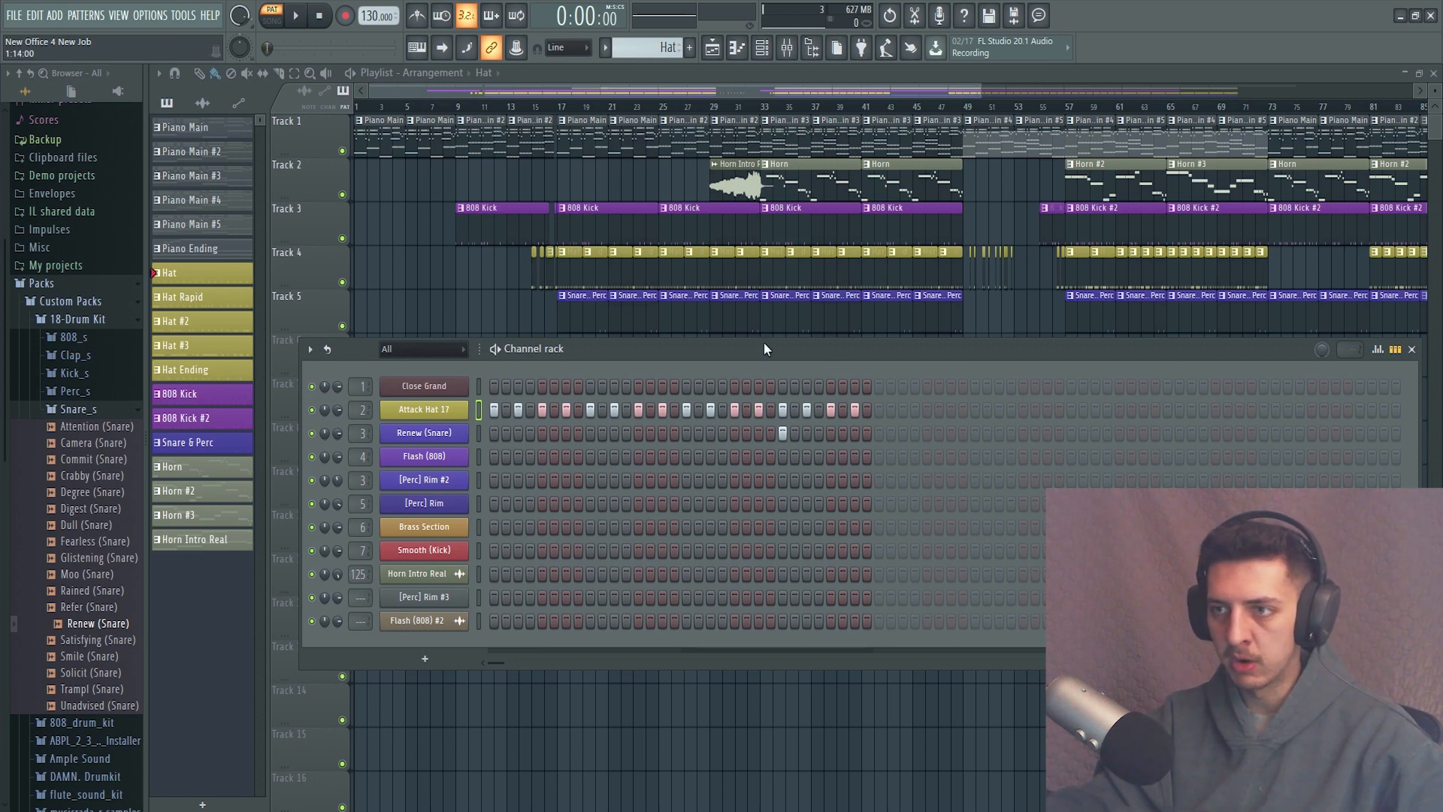
left_click_drag(764, 343, 765, 360)
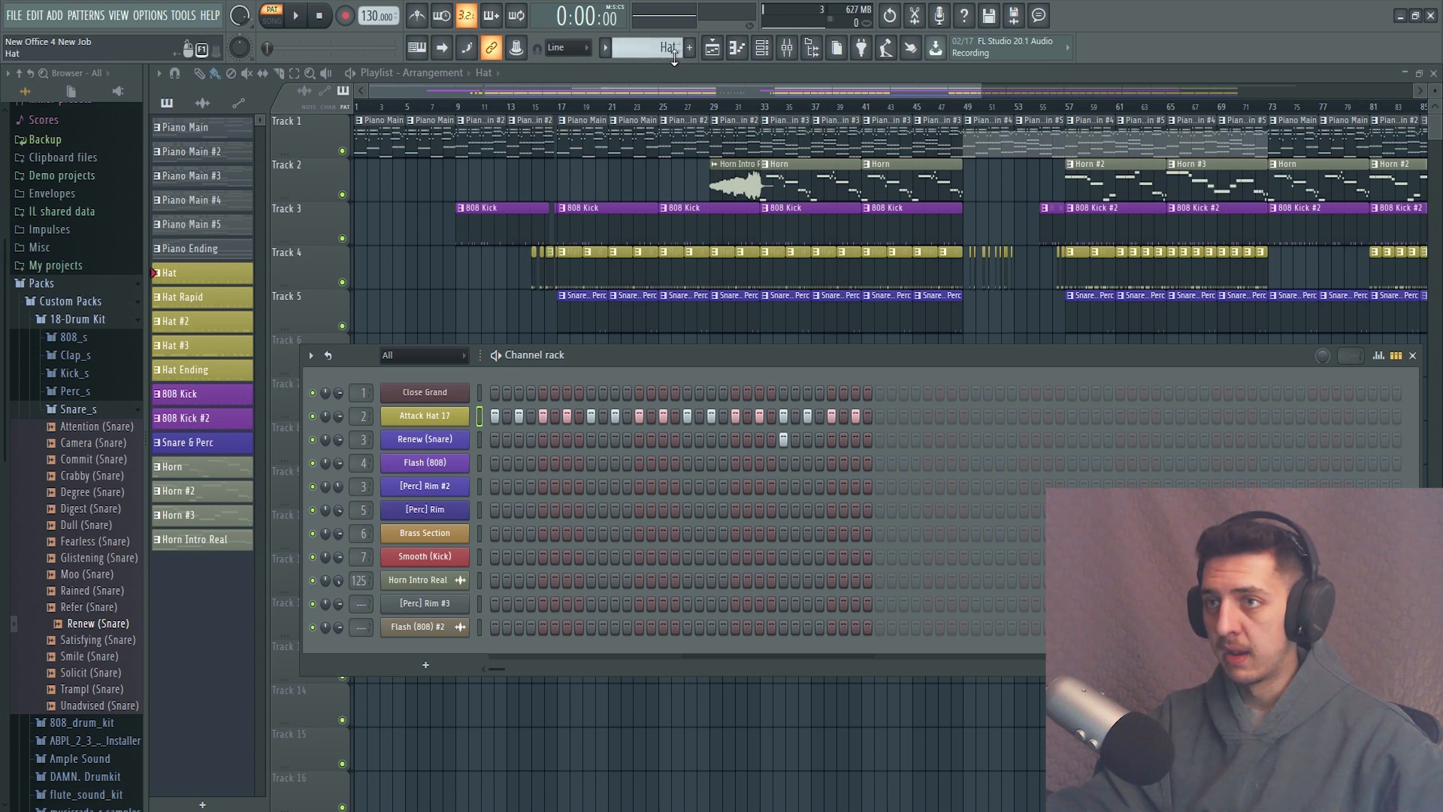
Show the Attack Hat 17 notes of the Hat Rapid pattern in the piano roll, close up on the opening hat roll.
scroll(674, 54, "down", 1)
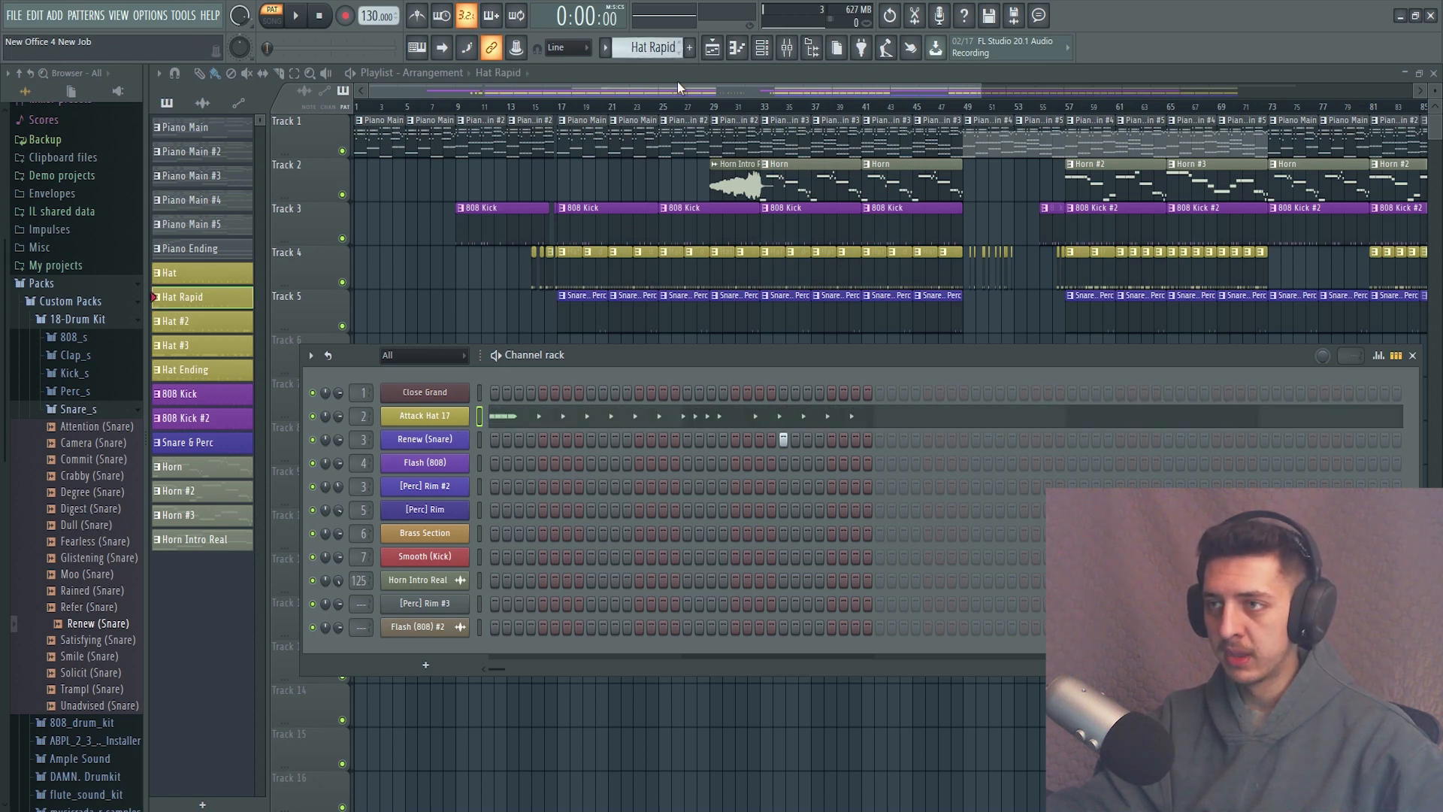
left_click(737, 48)
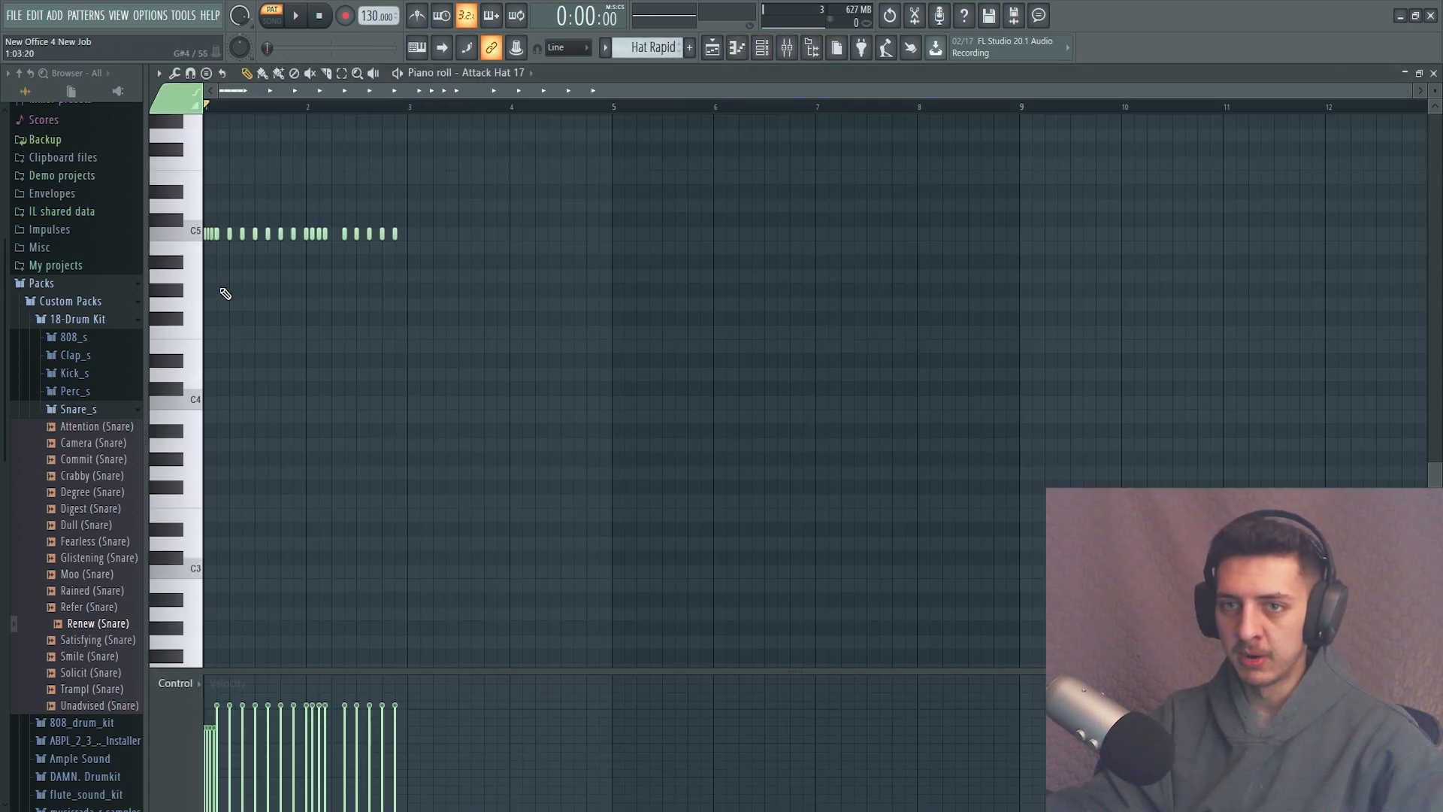
scroll(223, 248, "up", 4)
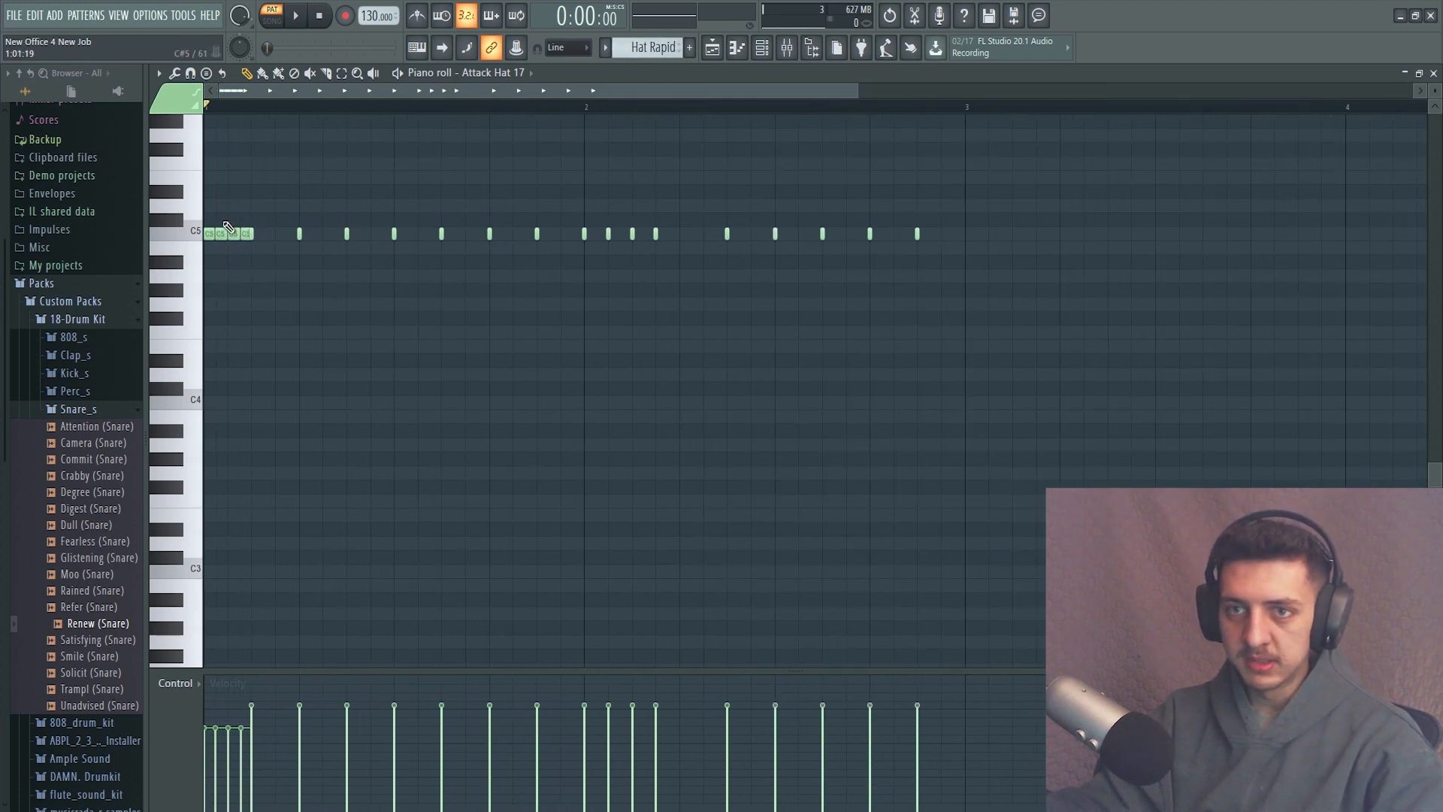
scroll(218, 248, "up", 3)
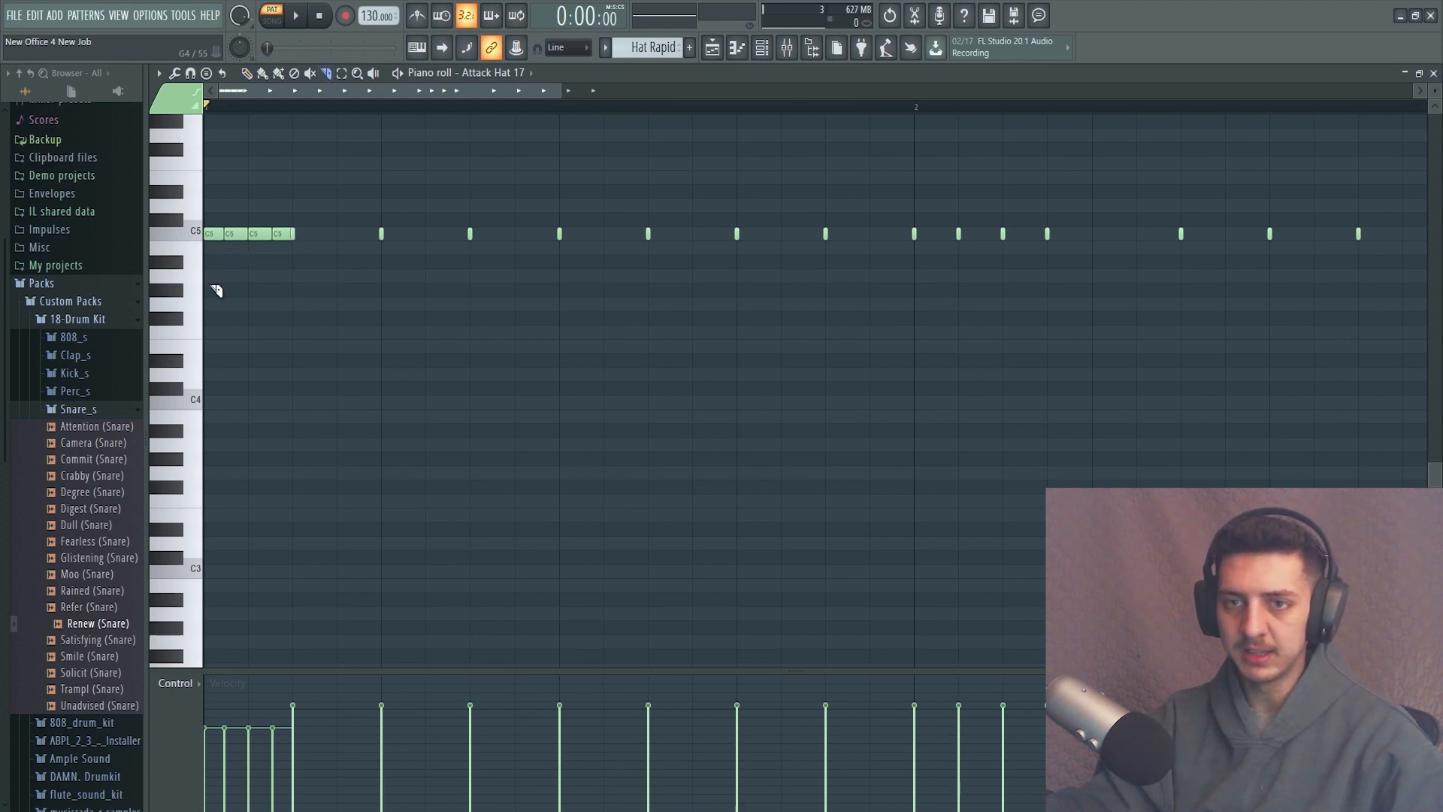
Demonstrate making a hat roll by drawing a long E4 note, slicing it into short pieces and deleting them all.
left_click(212, 348)
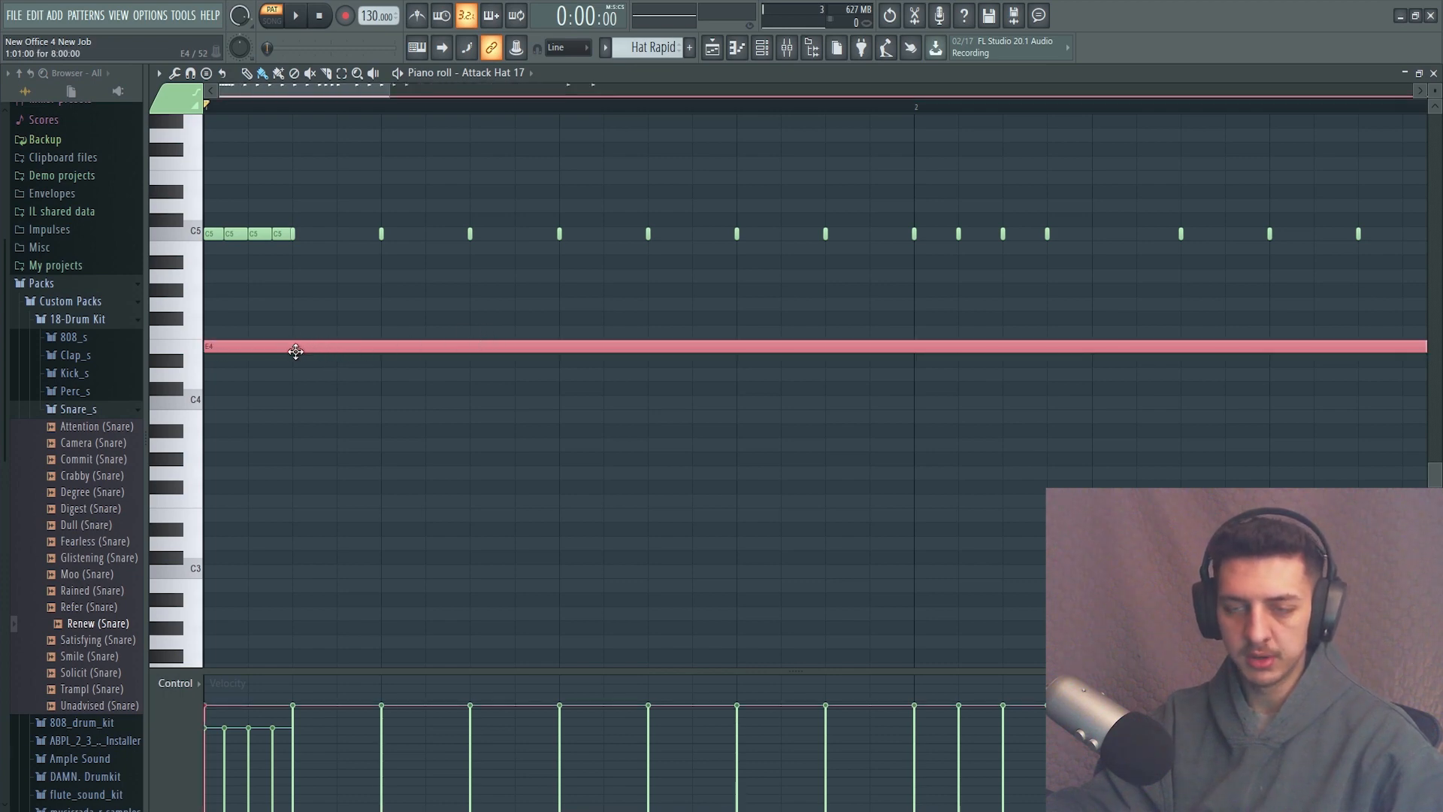
key("c")
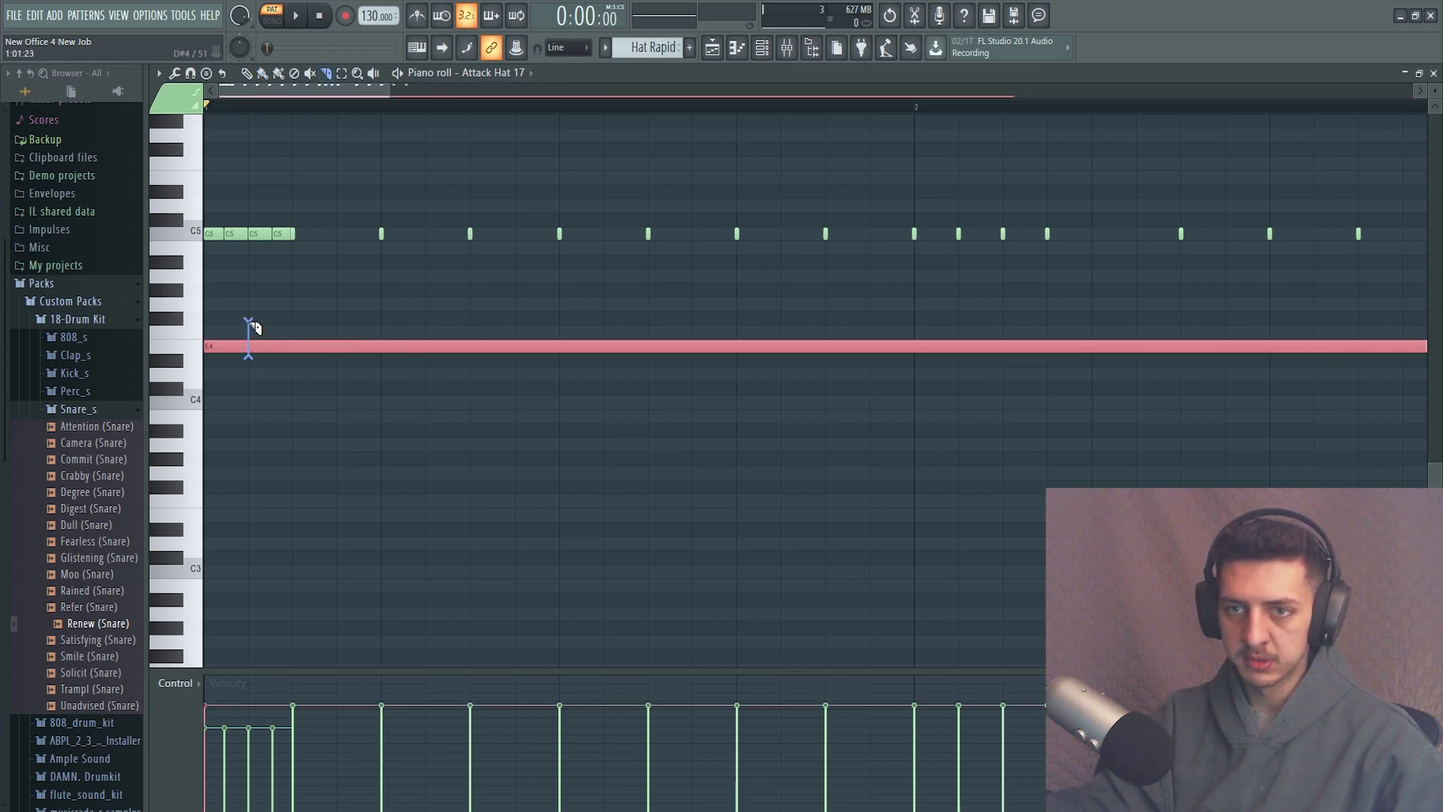
left_click_drag(248, 331, 248, 360)
right_click(422, 350)
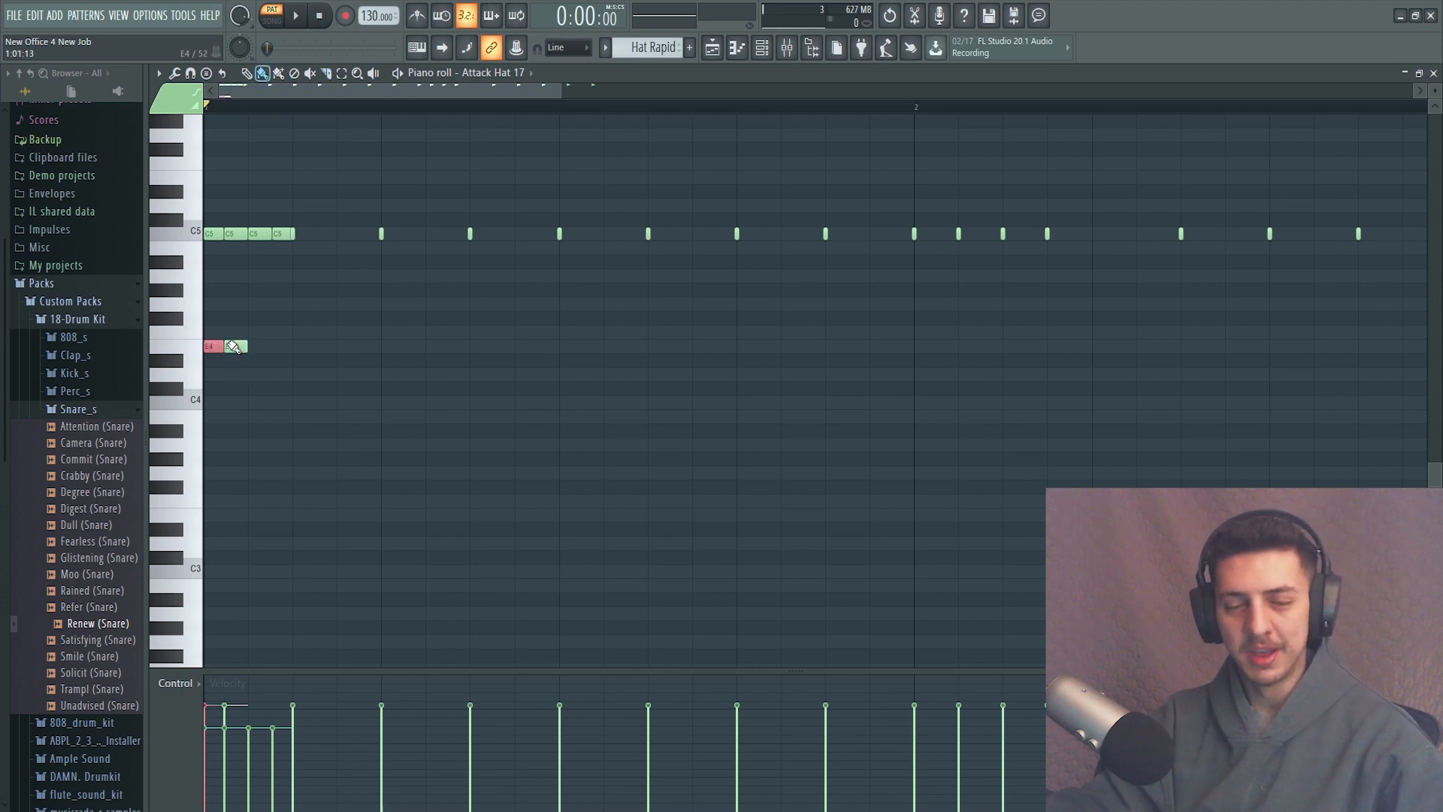
right_click(233, 346)
right_click(213, 345)
scroll(261, 315, "up", 3)
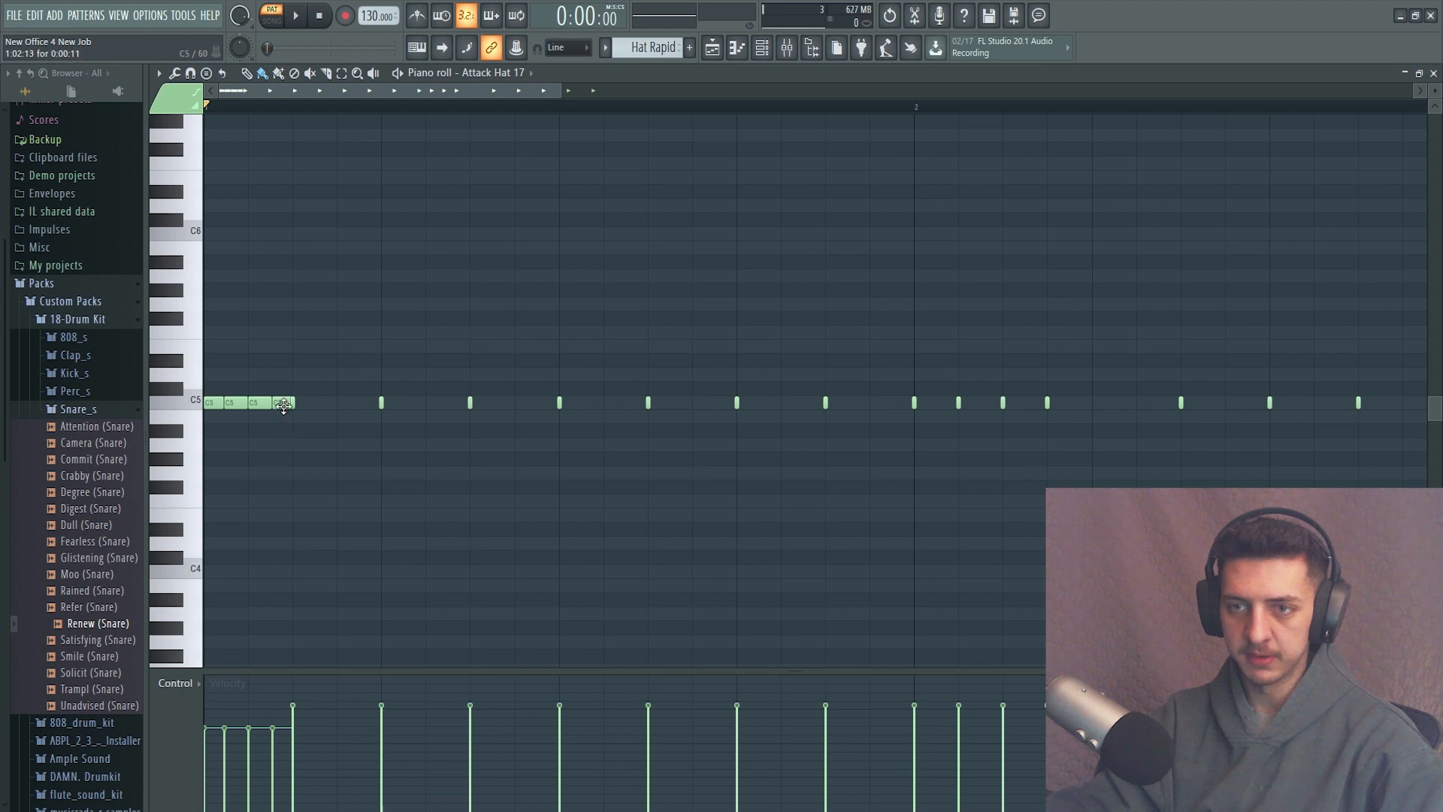
Play back the Hat pattern in the Attack Hat 17 piano roll and stop playback.
scroll(283, 541, "down", 3)
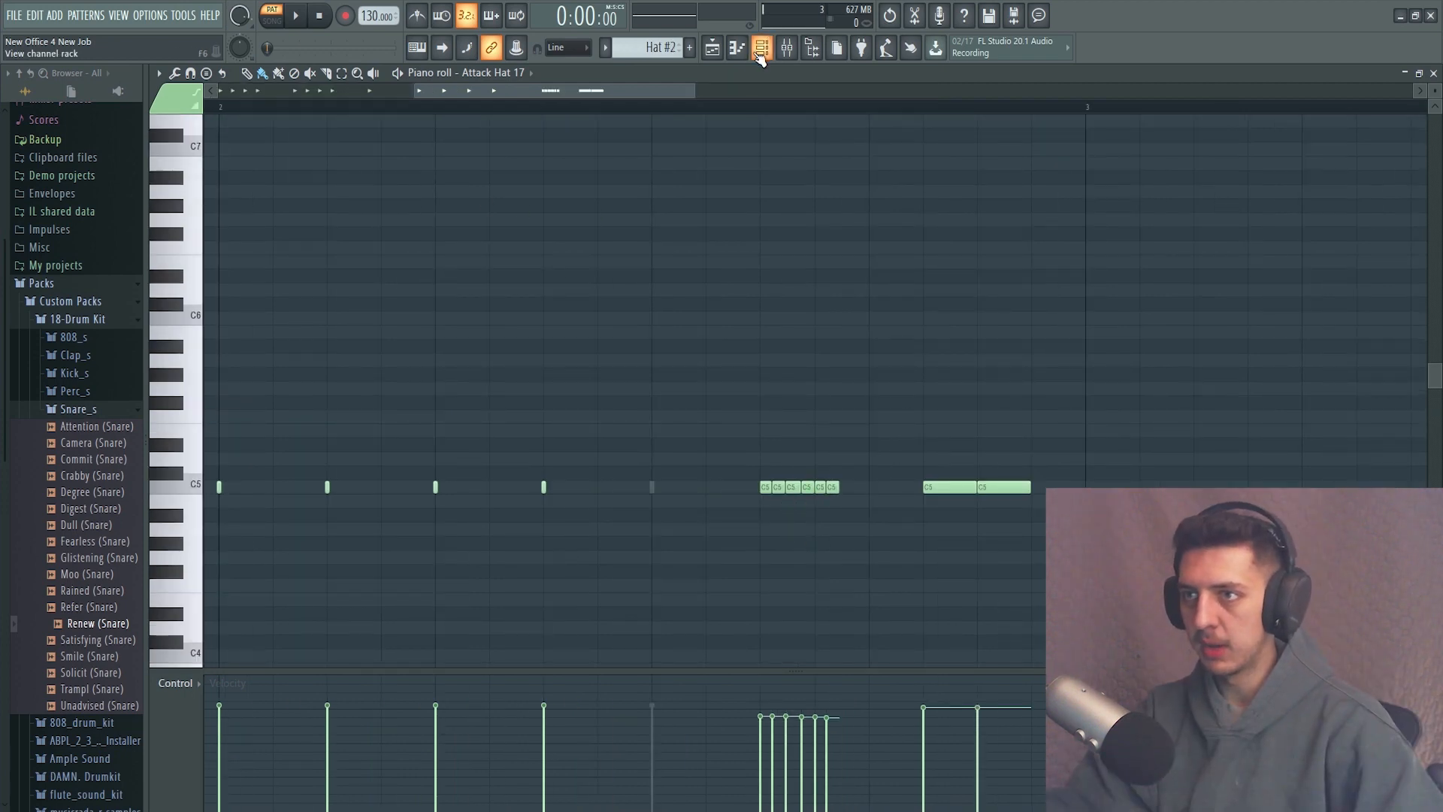
scroll(652, 47, "up", 2)
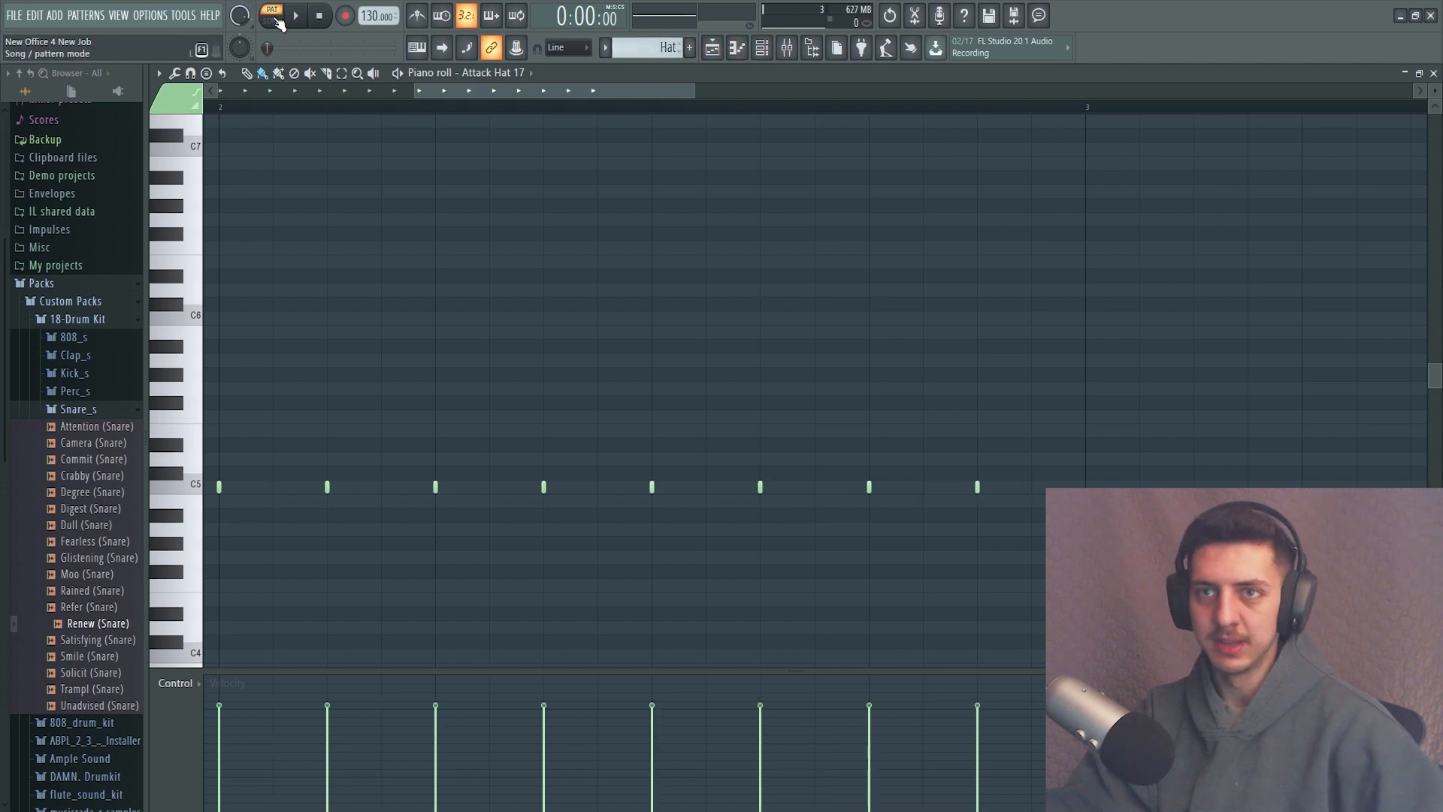
left_click(299, 21)
scroll(518, 304, "down", 1)
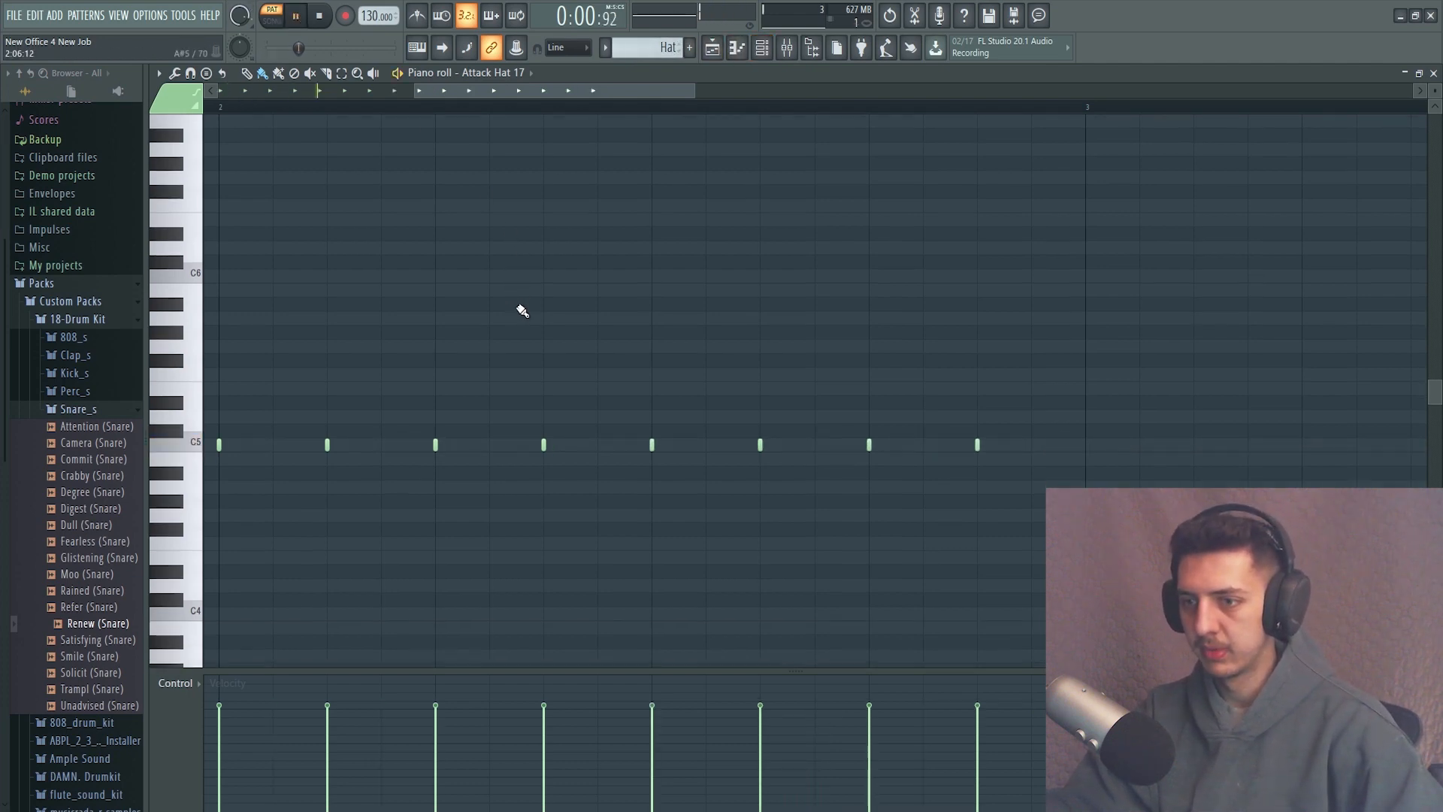
scroll(520, 307, "down", 3)
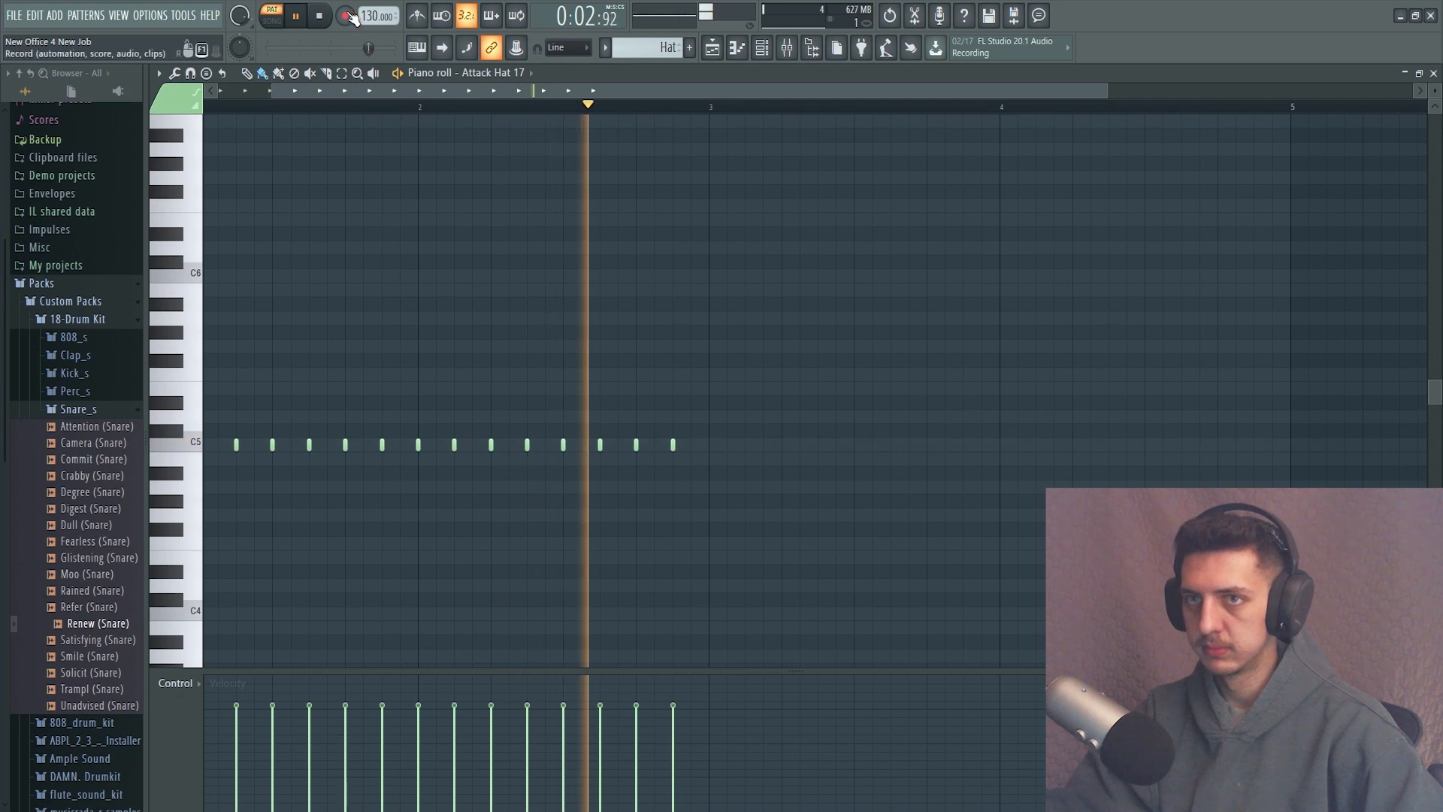
left_click(322, 17)
Switch to the Hat Rapid pattern, play it back in the piano roll and stop playback.
scroll(619, 52, "down", 1)
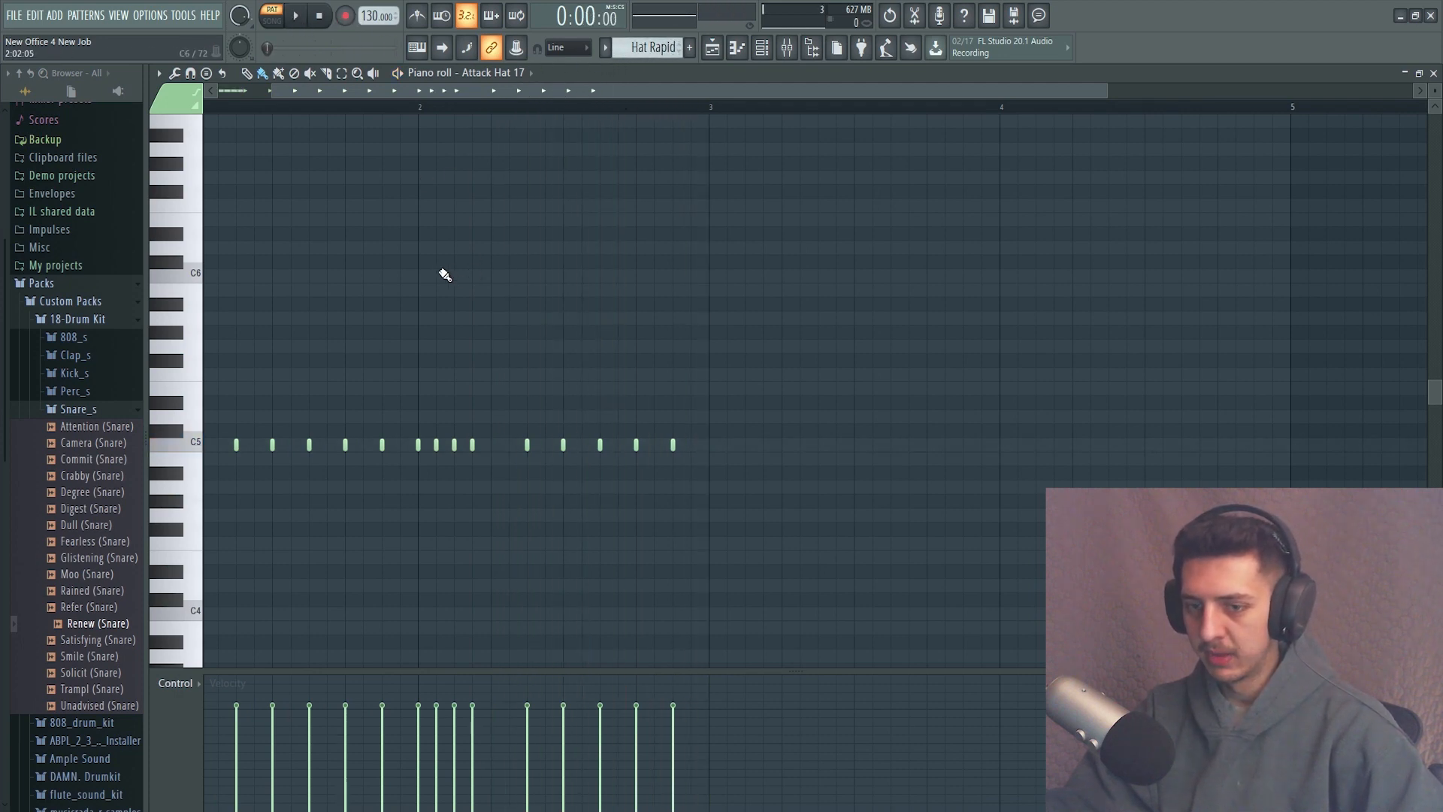
scroll(440, 269, "down", 2)
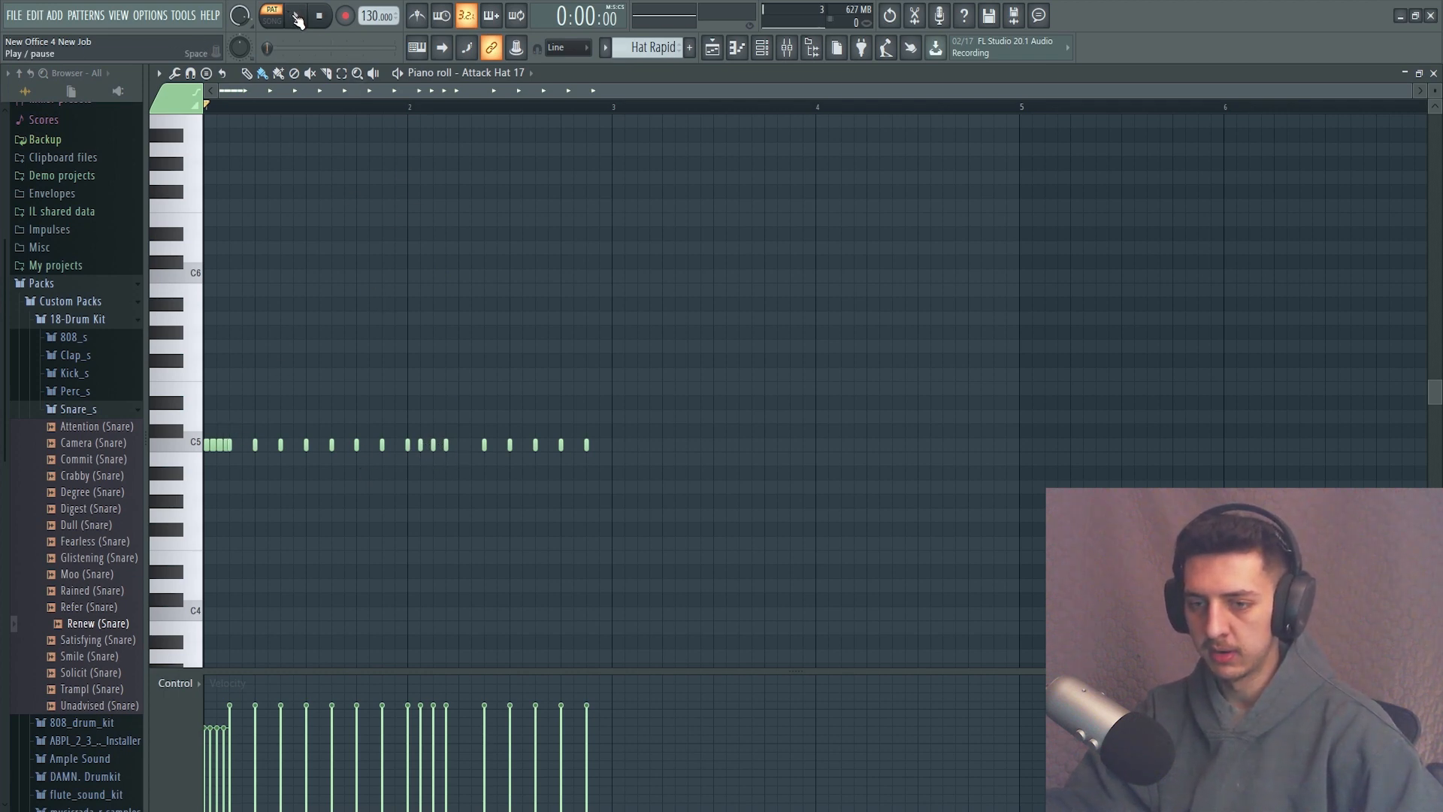
left_click(296, 17)
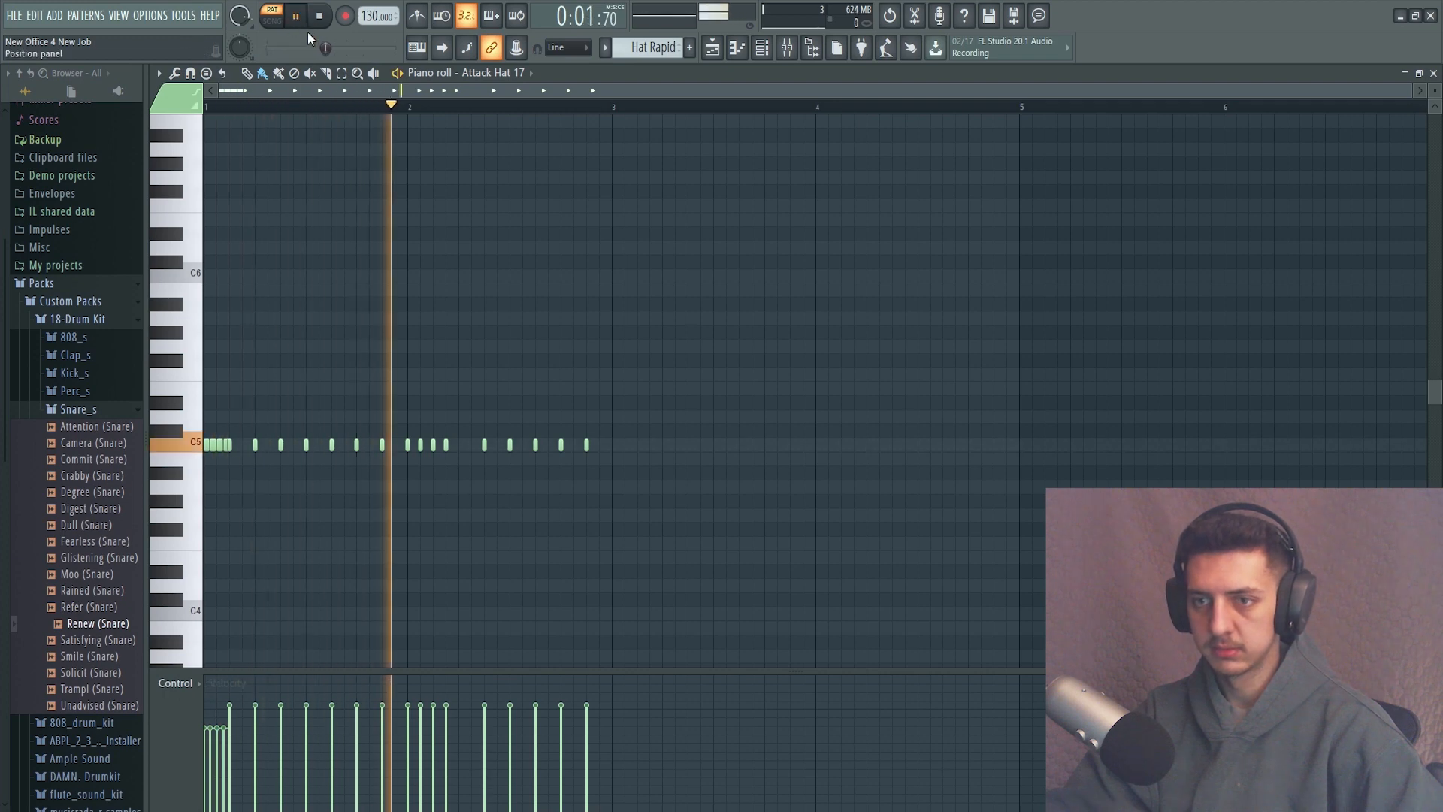
left_click(321, 17)
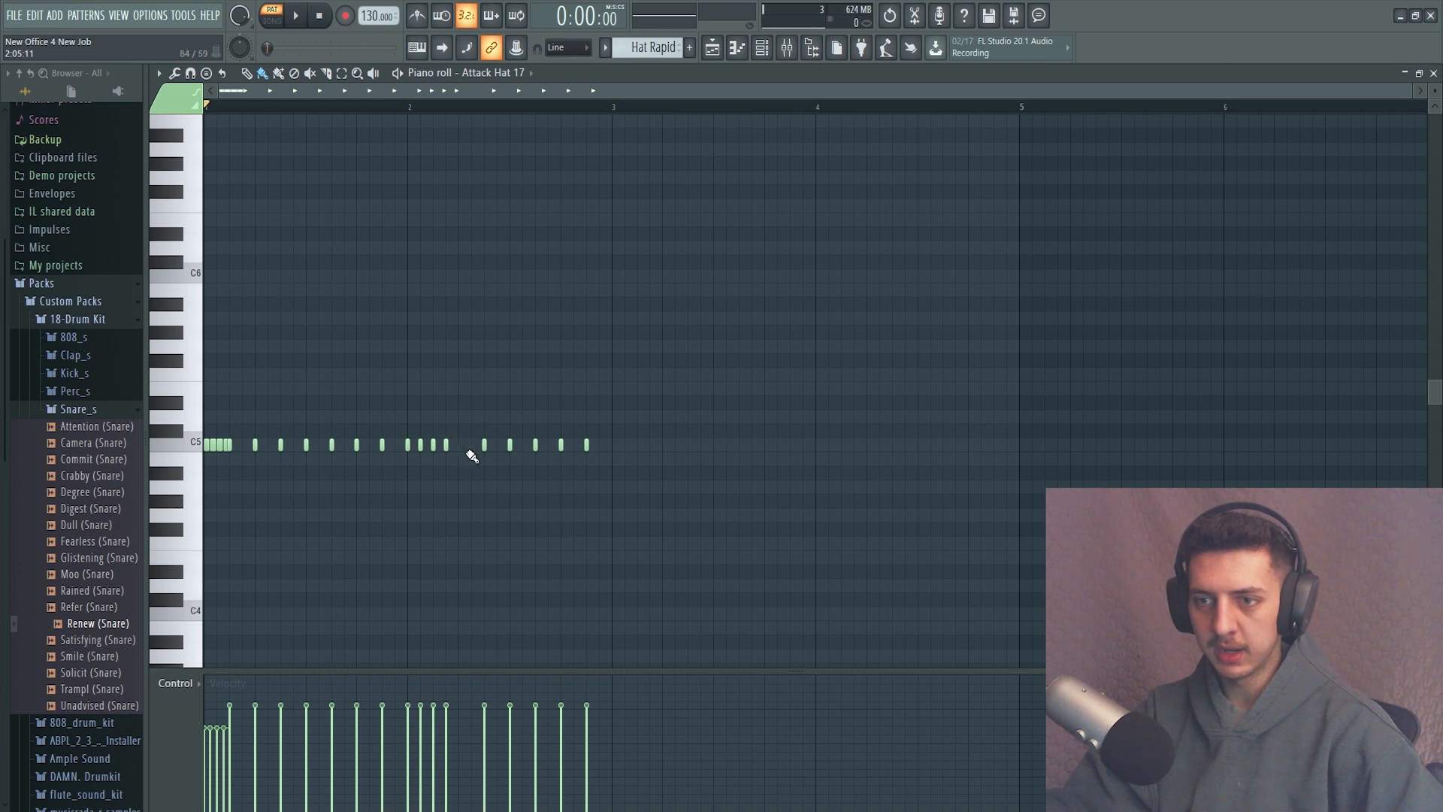
Select the Hat #2 pattern and play it back from the start twice.
scroll(470, 468, "up", 3)
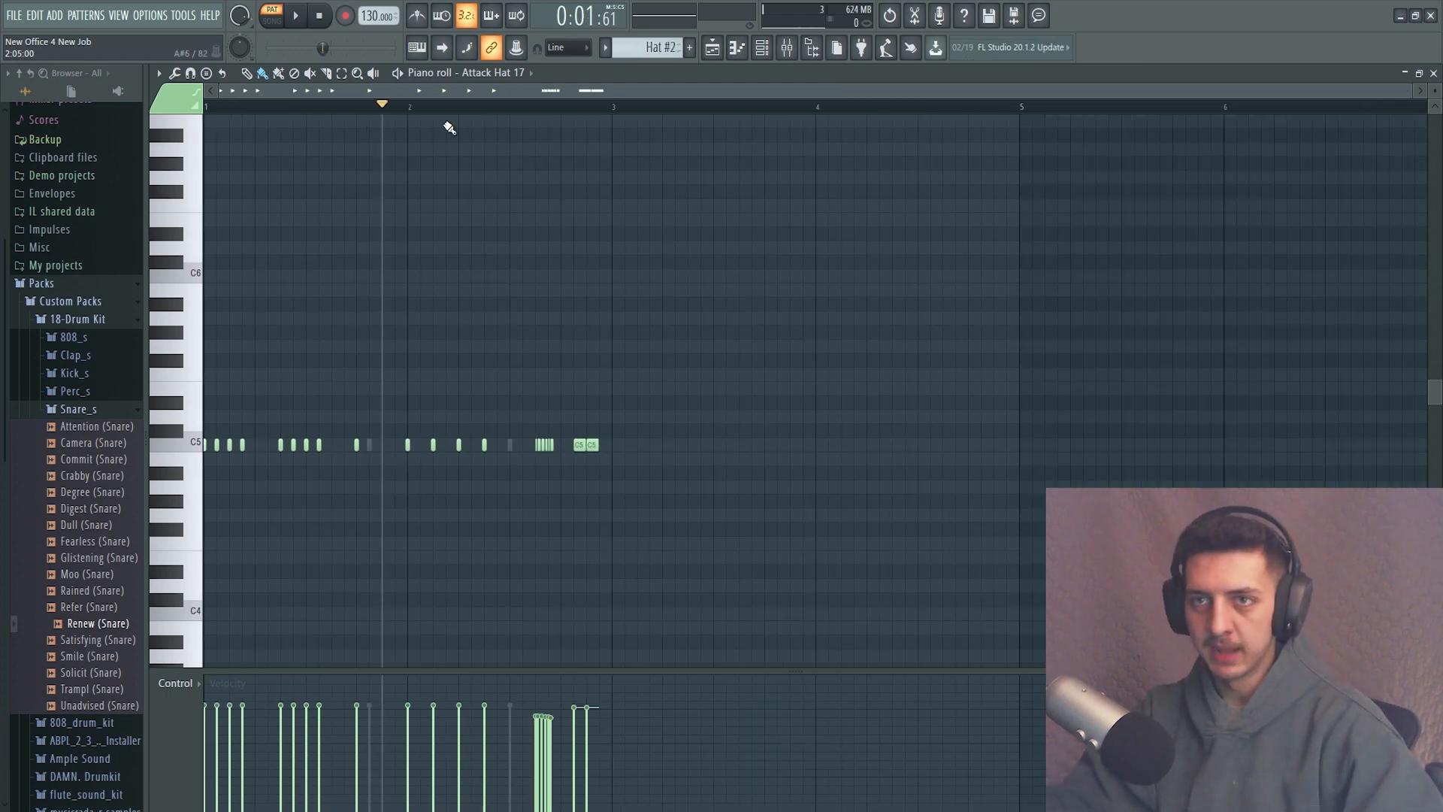
left_click(319, 16)
left_click(295, 16)
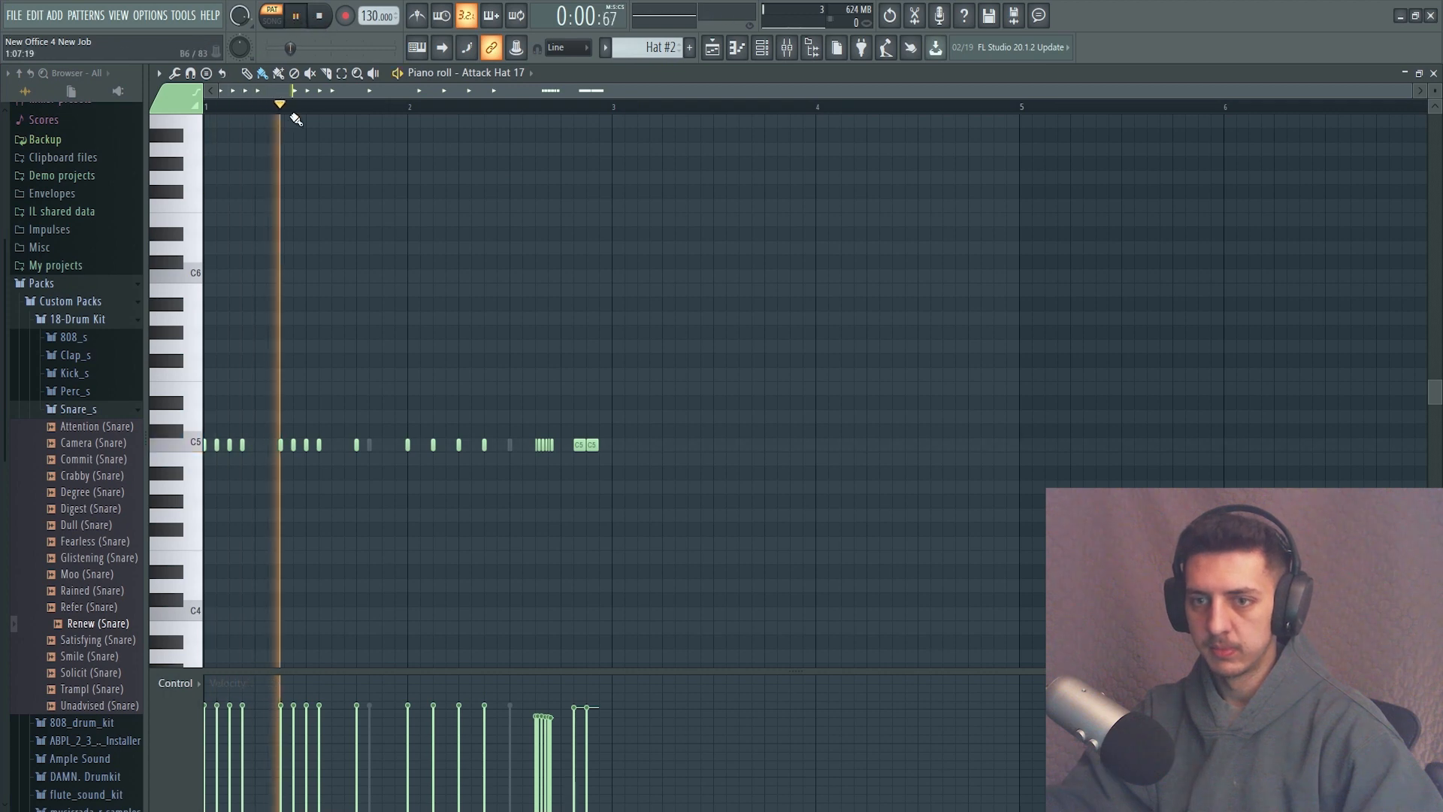
left_click(320, 16)
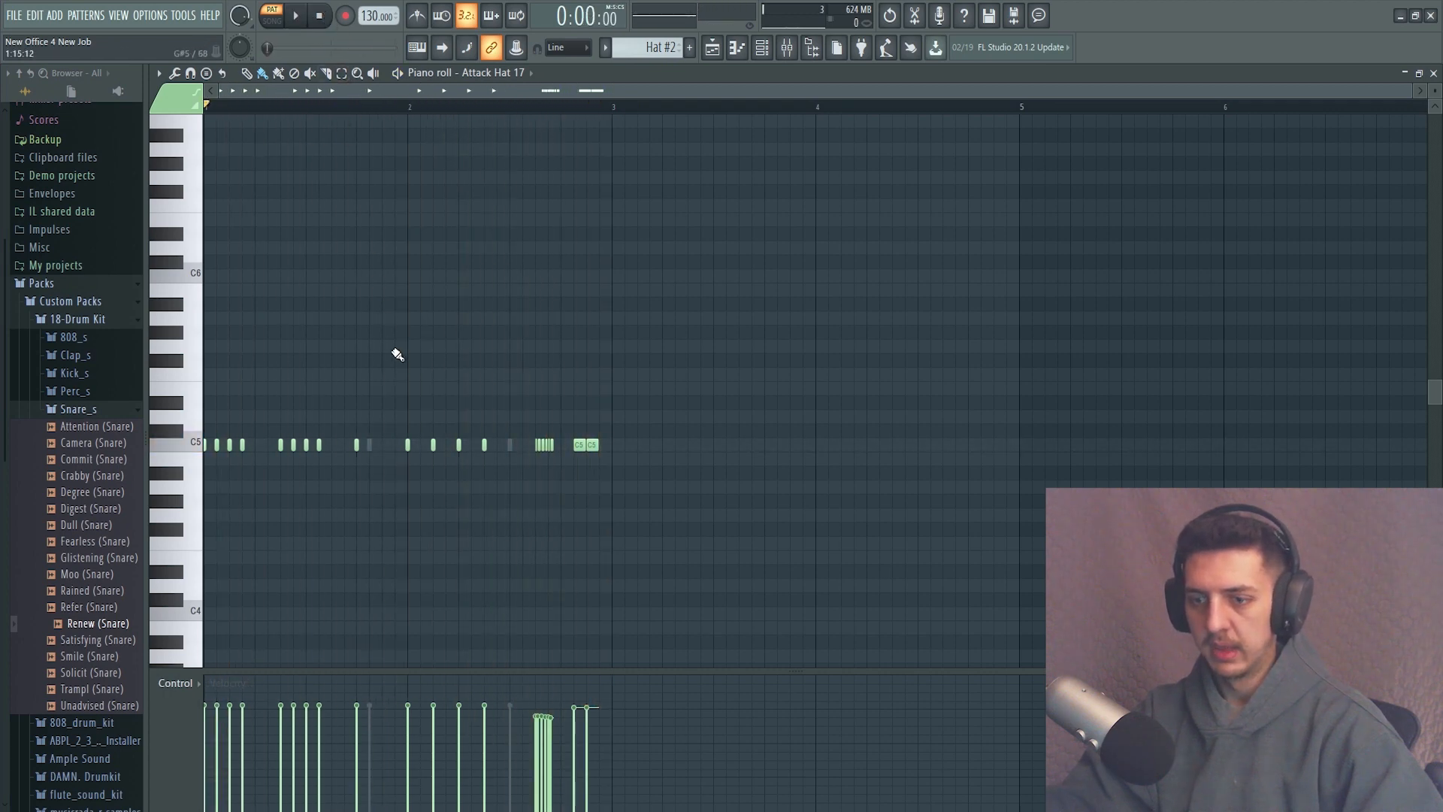
key("space")
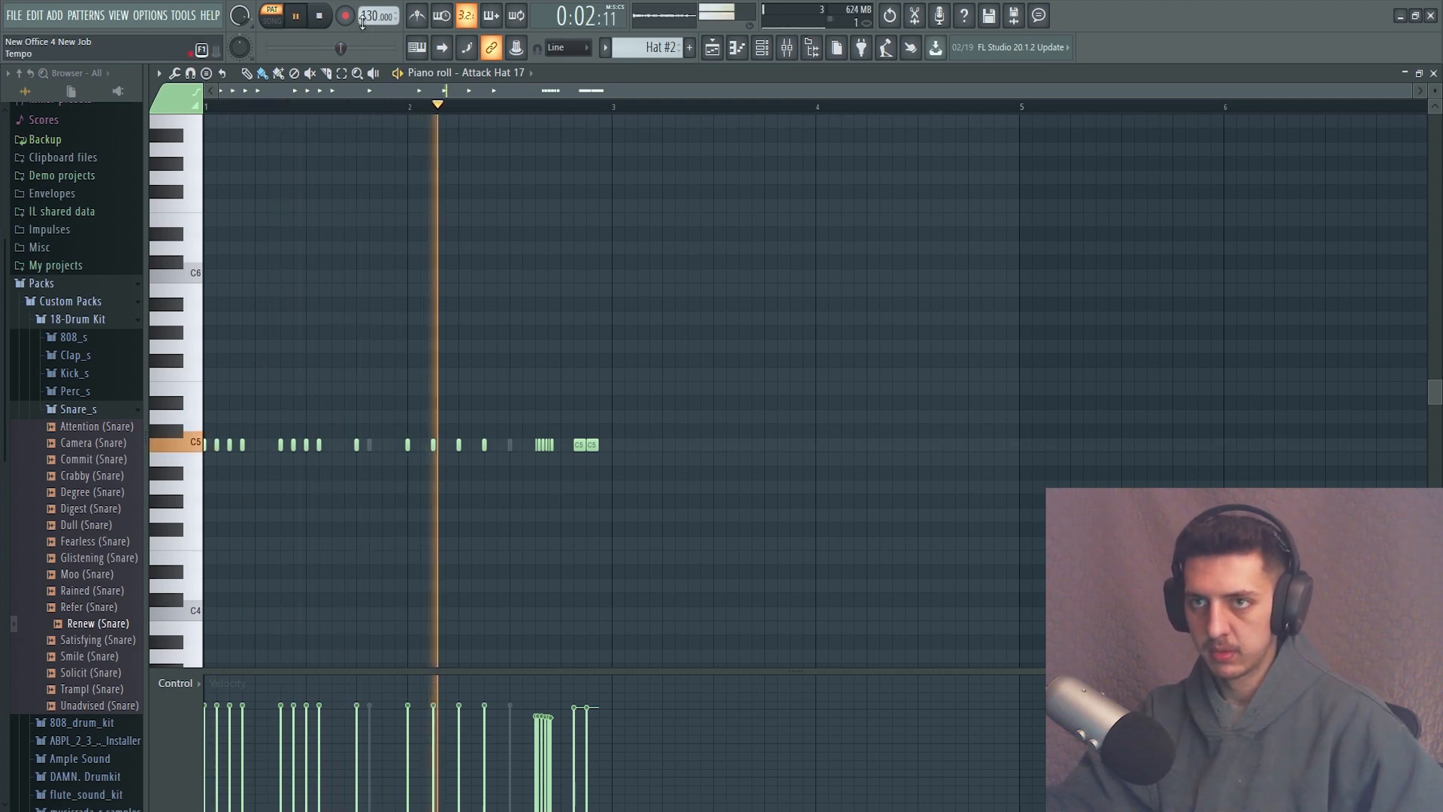
key("space")
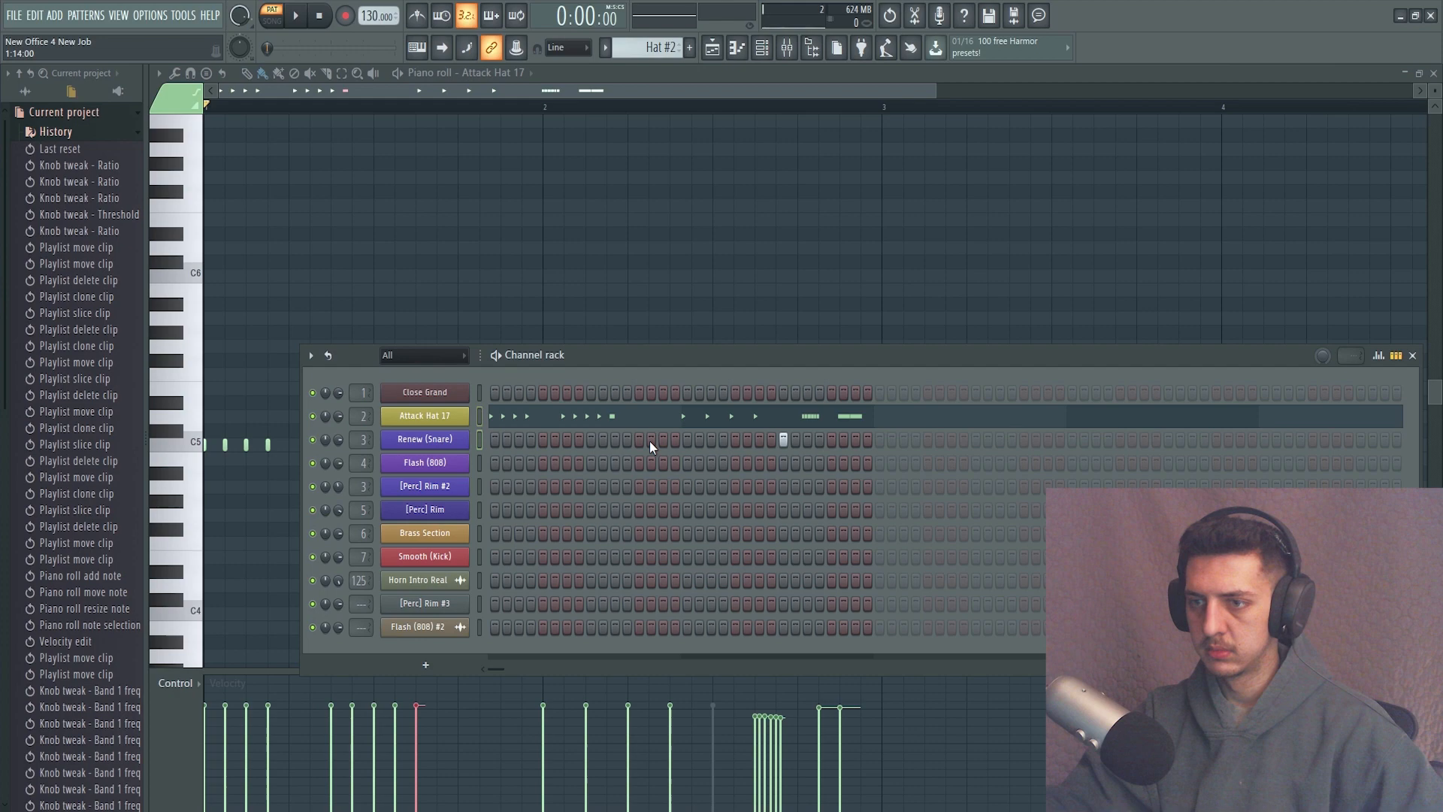
Add a Renew (Snare) hit on step 13 of Hat #2 and play the pattern while checking the playlist and mixer.
left_click(640, 440)
key("space")
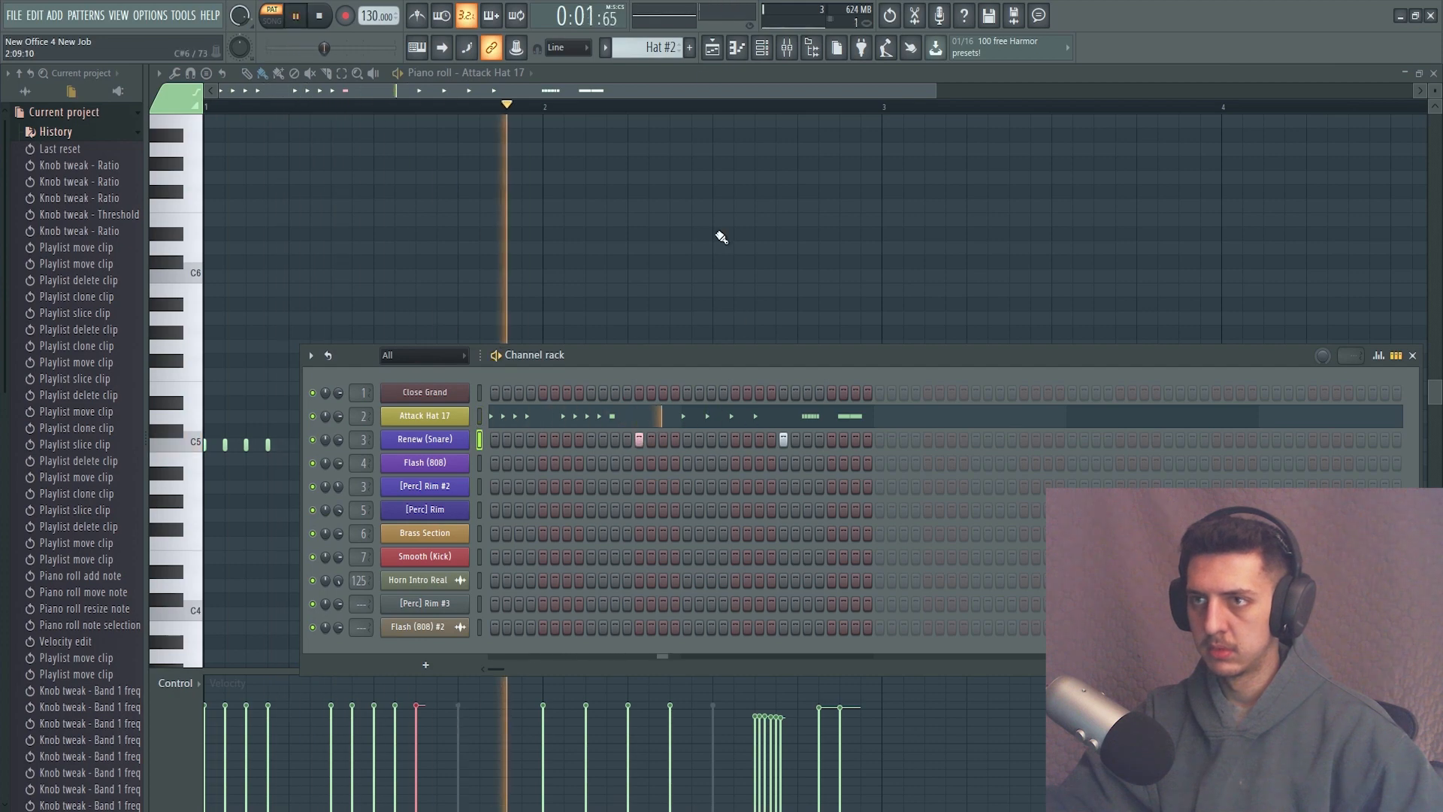
left_click(712, 48)
left_click(787, 49)
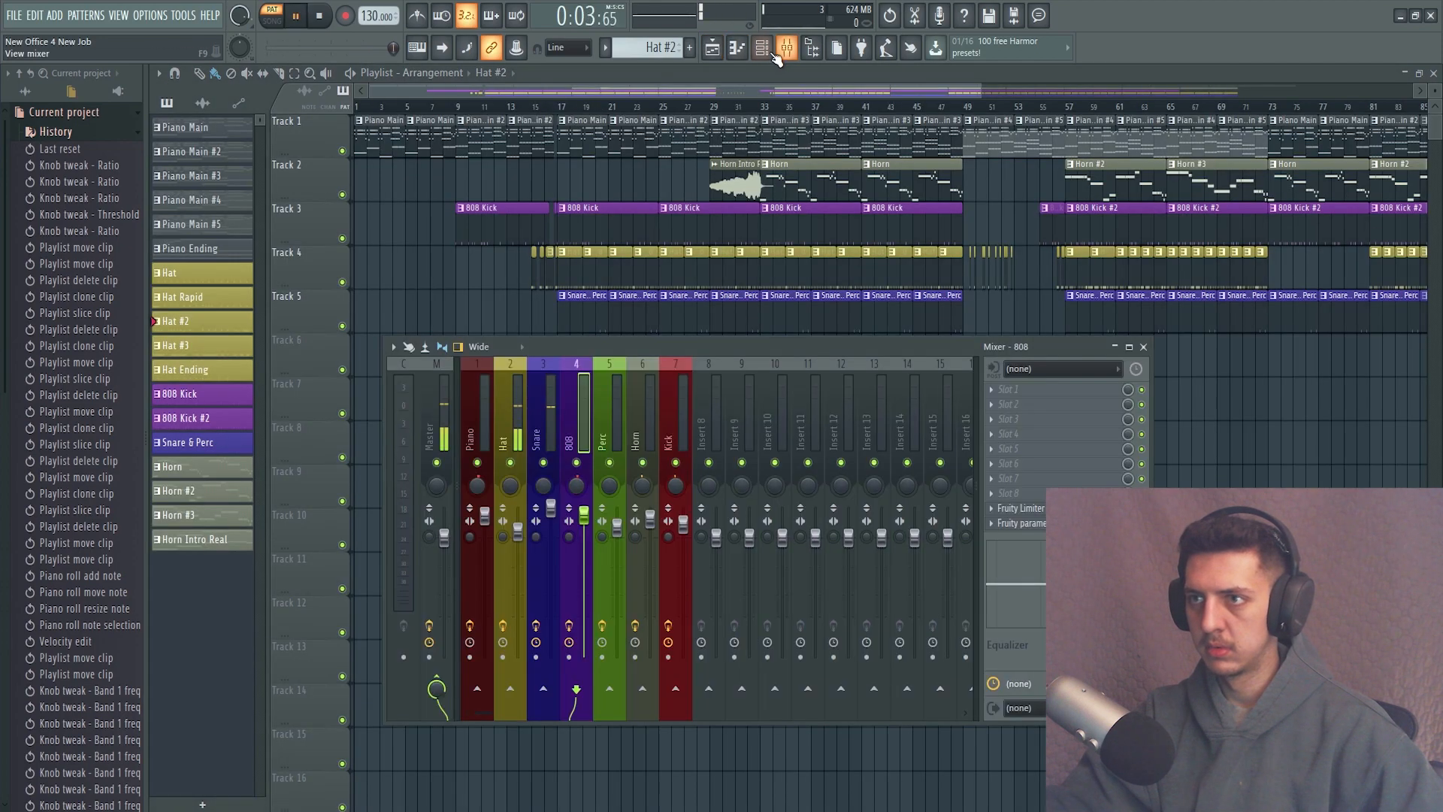
left_click(762, 48)
key("space")
Open the Attack Hat 17 notes of Hat #2 in the piano roll, play the pattern and stop playback.
left_click(713, 47)
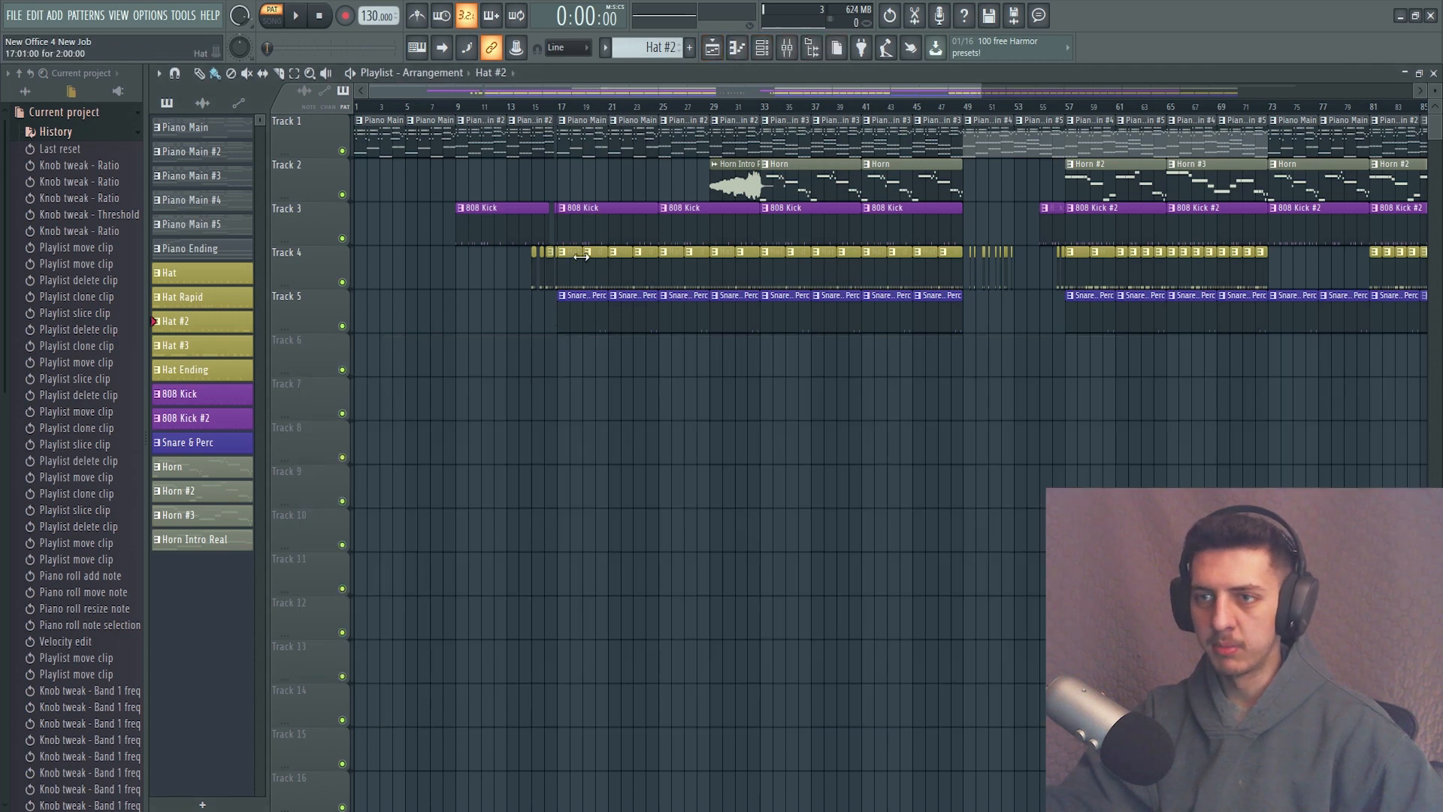
left_click(737, 47)
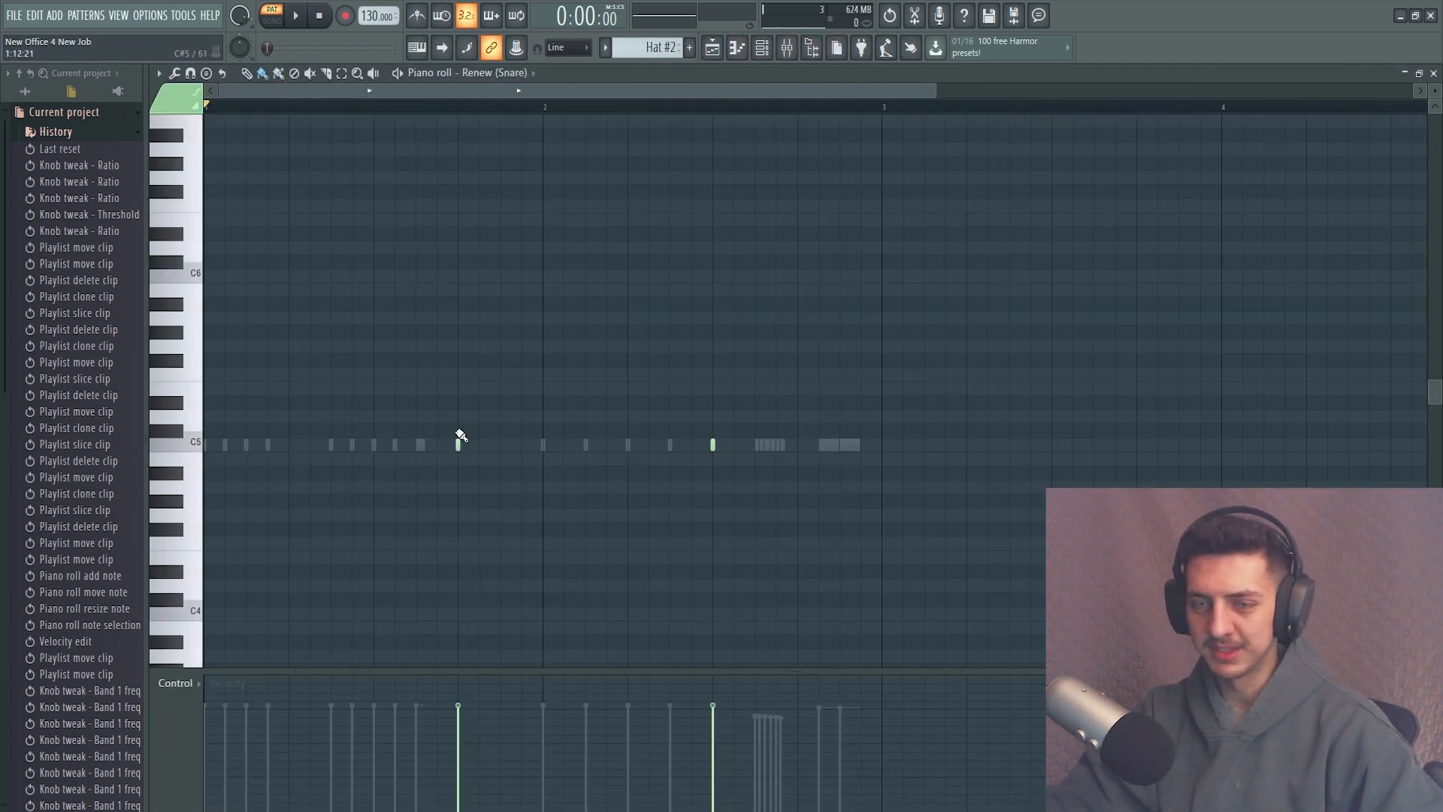
left_click(531, 73)
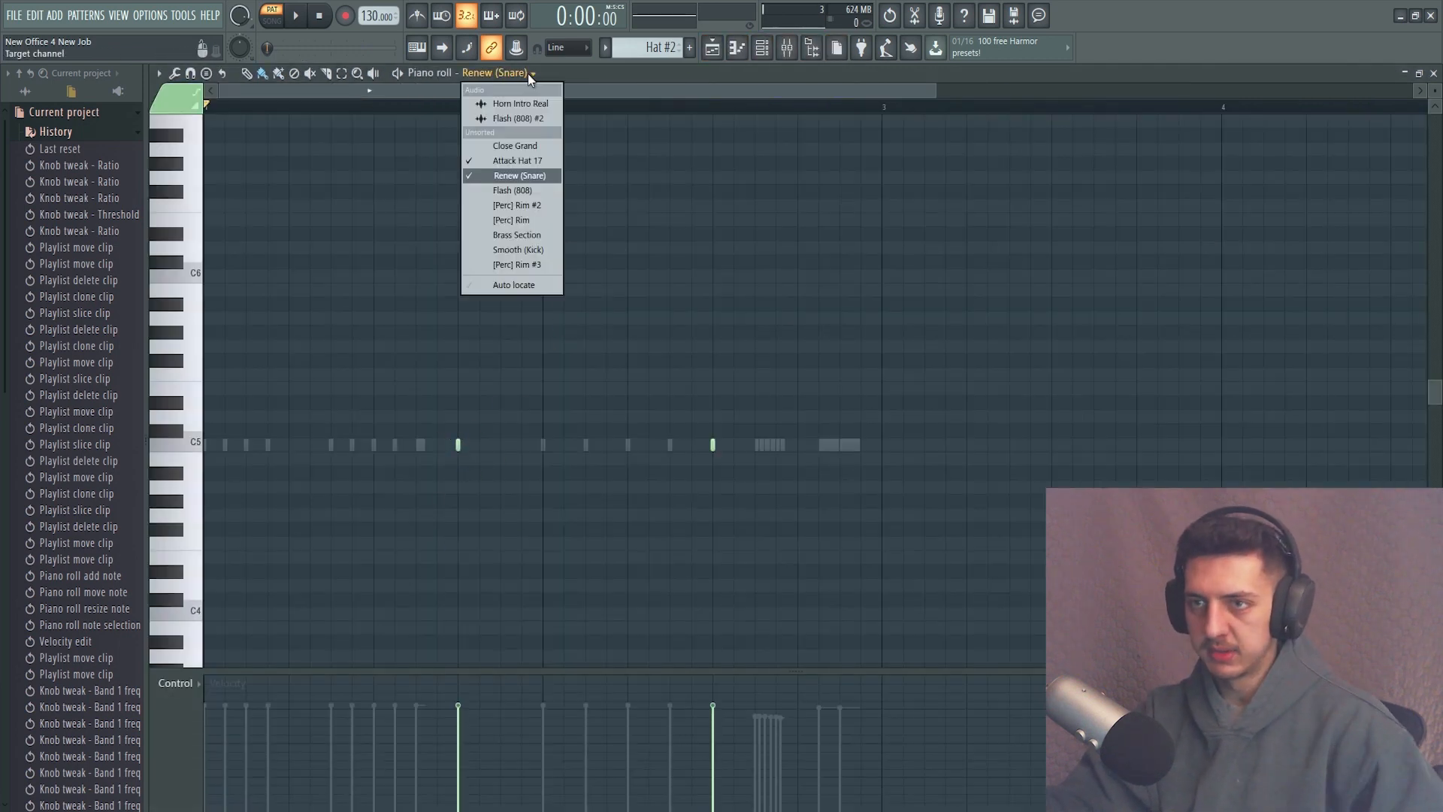
left_click(536, 157)
key("space")
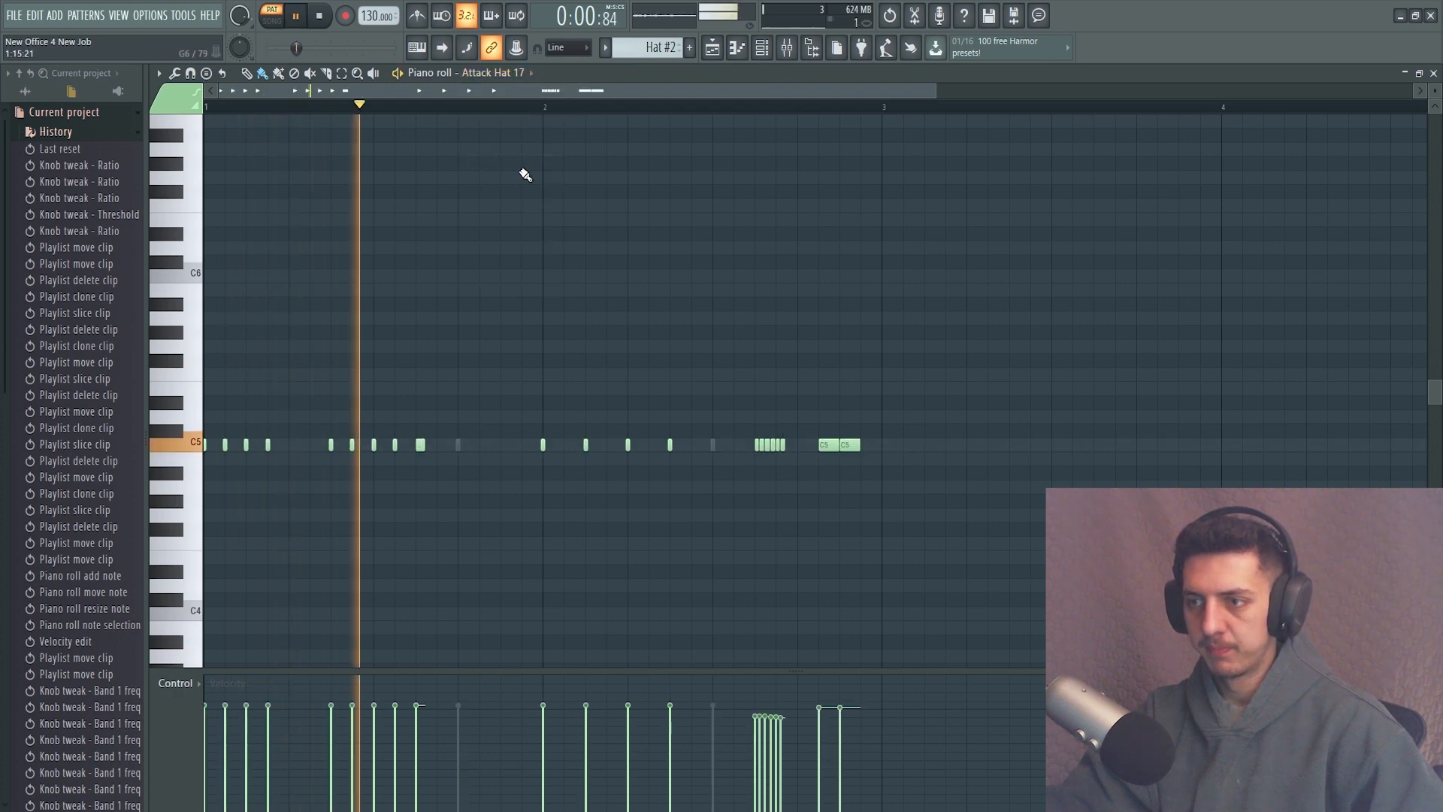
left_click(322, 17)
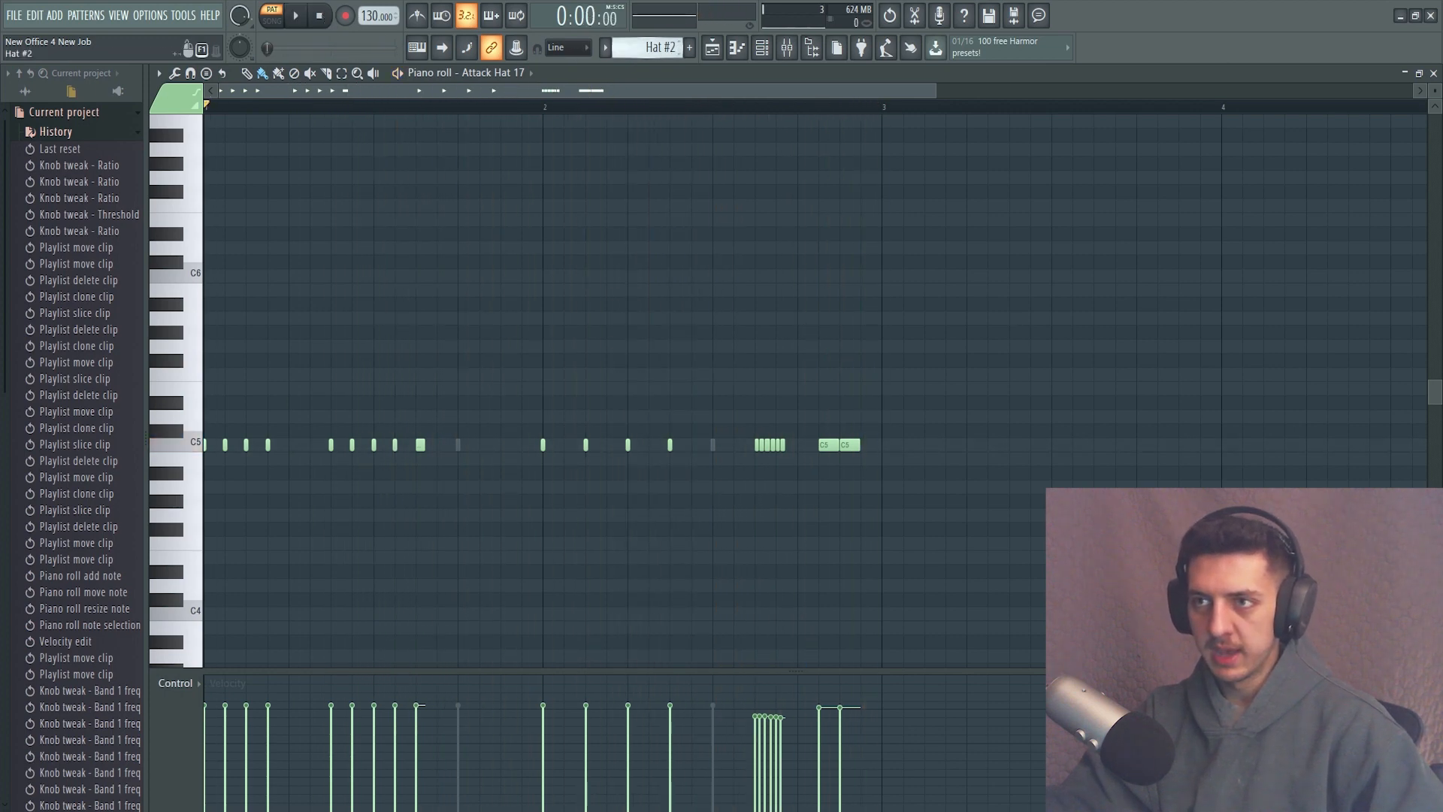
Switch to the Hat #3 pattern, play it back in the piano roll and stop playback.
scroll(659, 49, "down", 1)
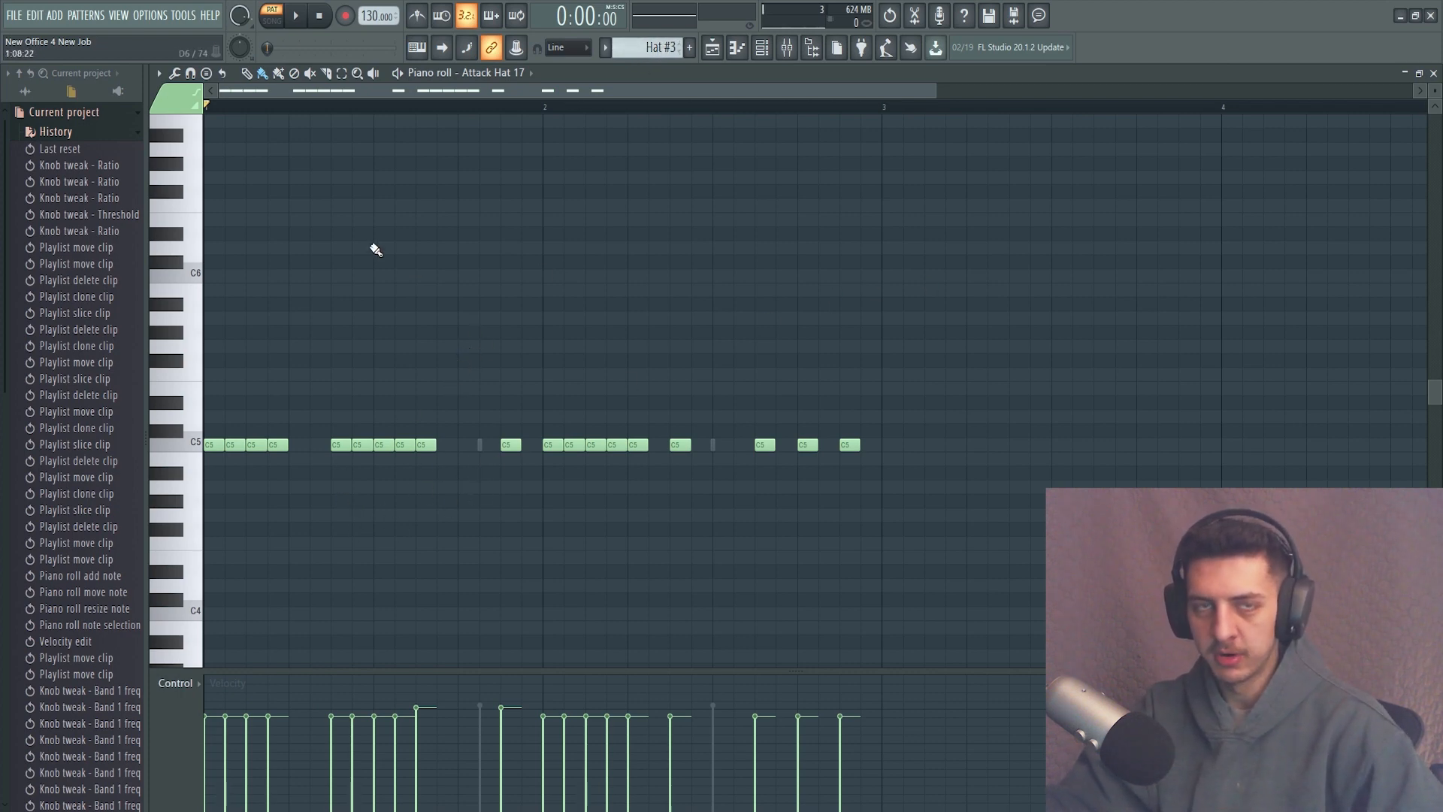
left_click(712, 48)
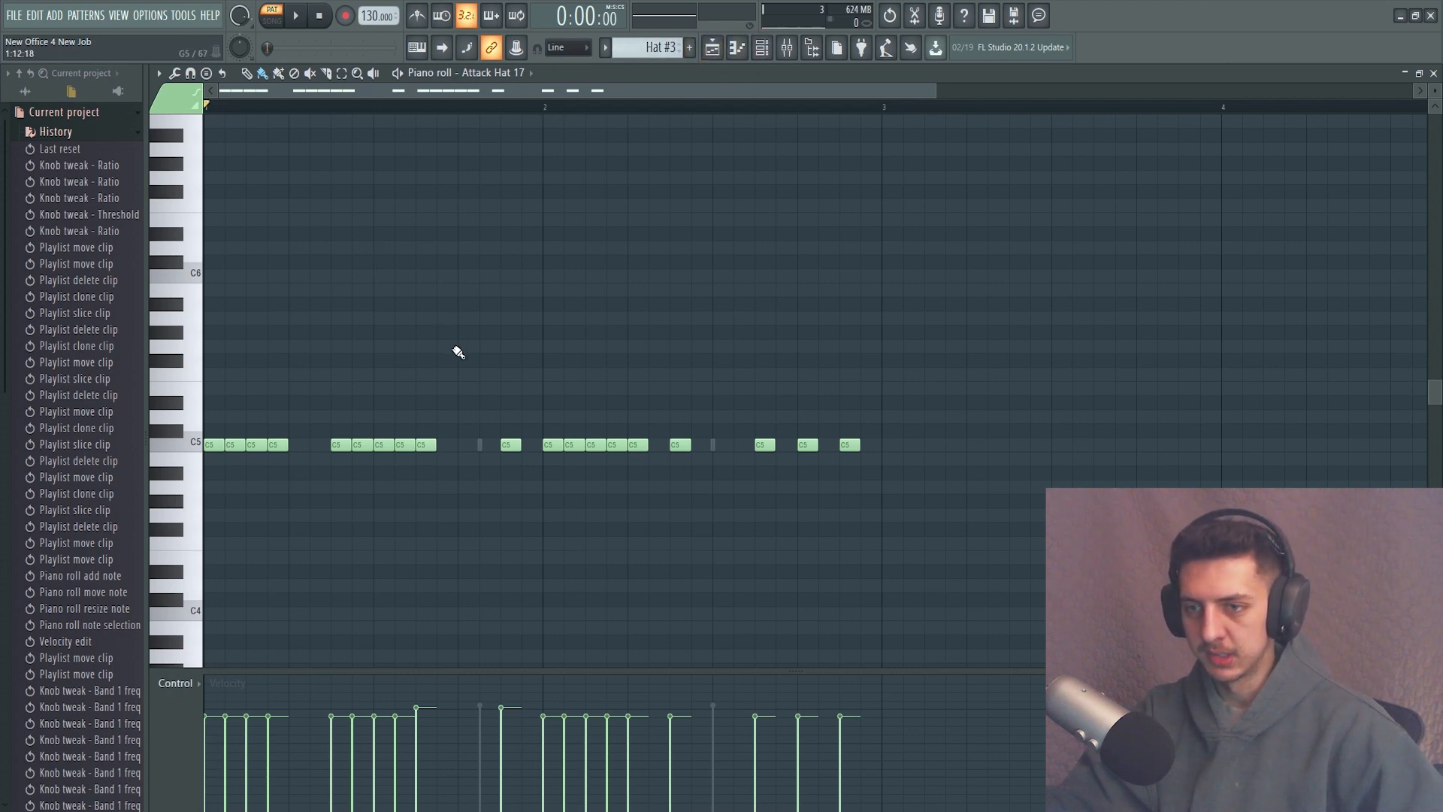
key("space")
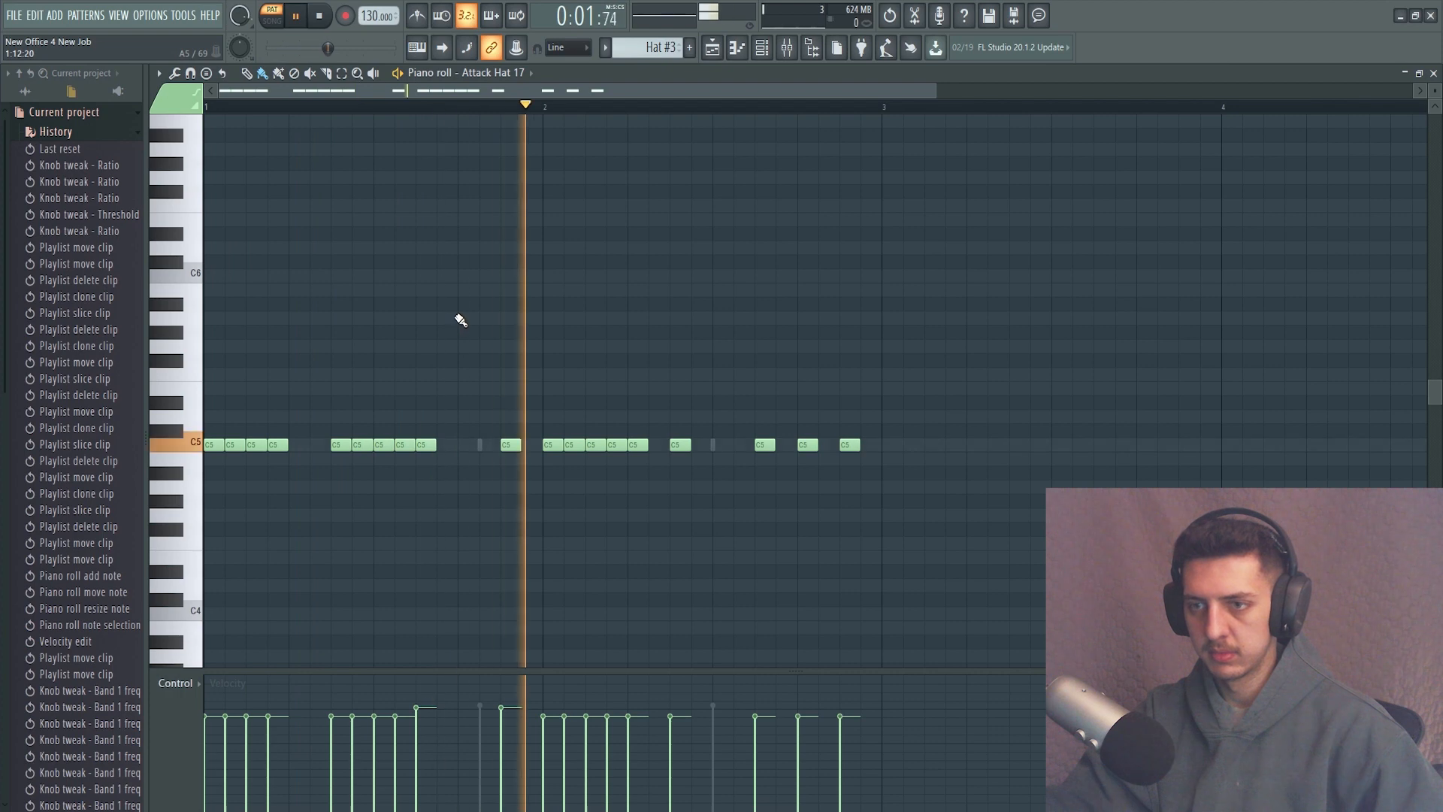
left_click(319, 16)
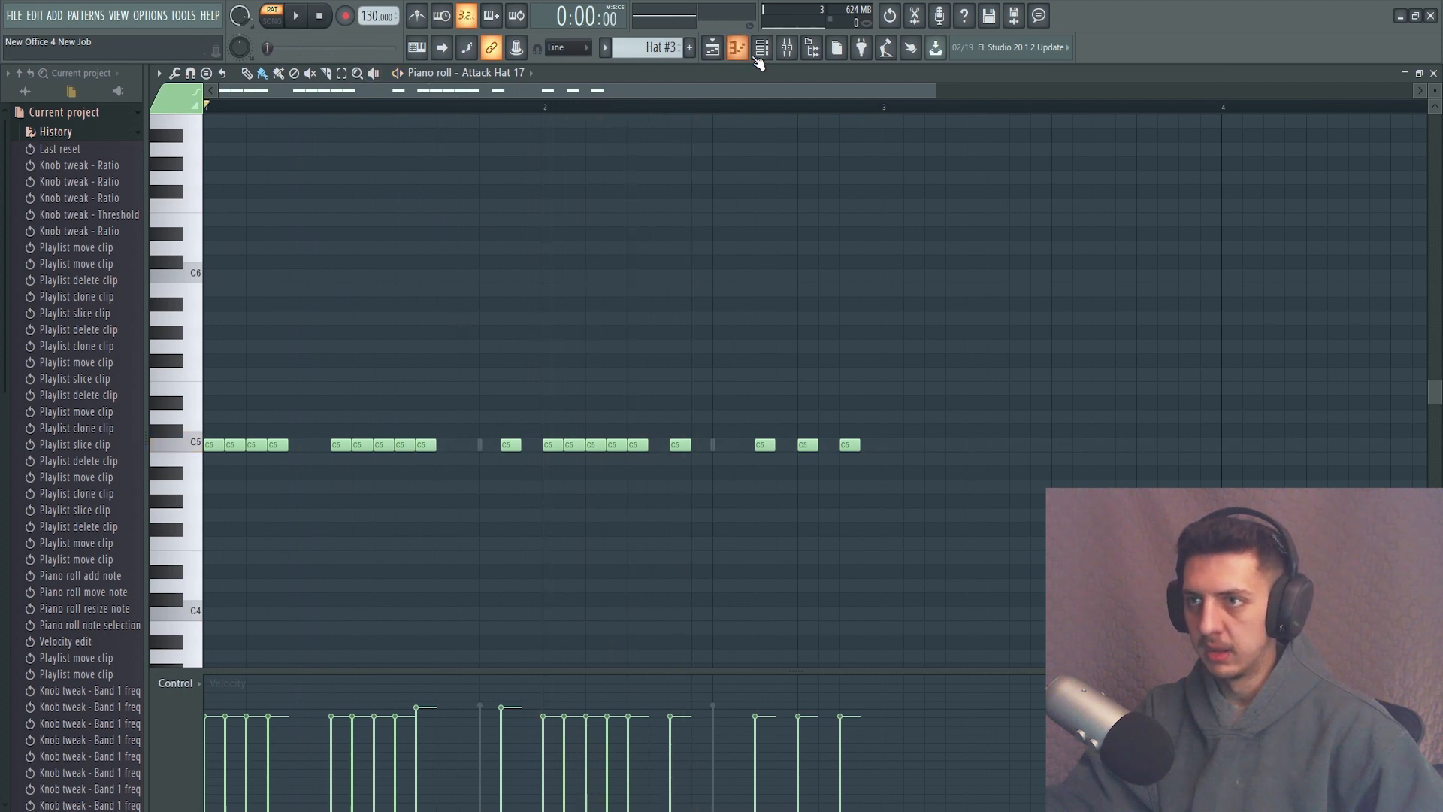
Move the first Renew (Snare) hit of Hat #3 to step 13 and play the pattern back.
left_click(763, 48)
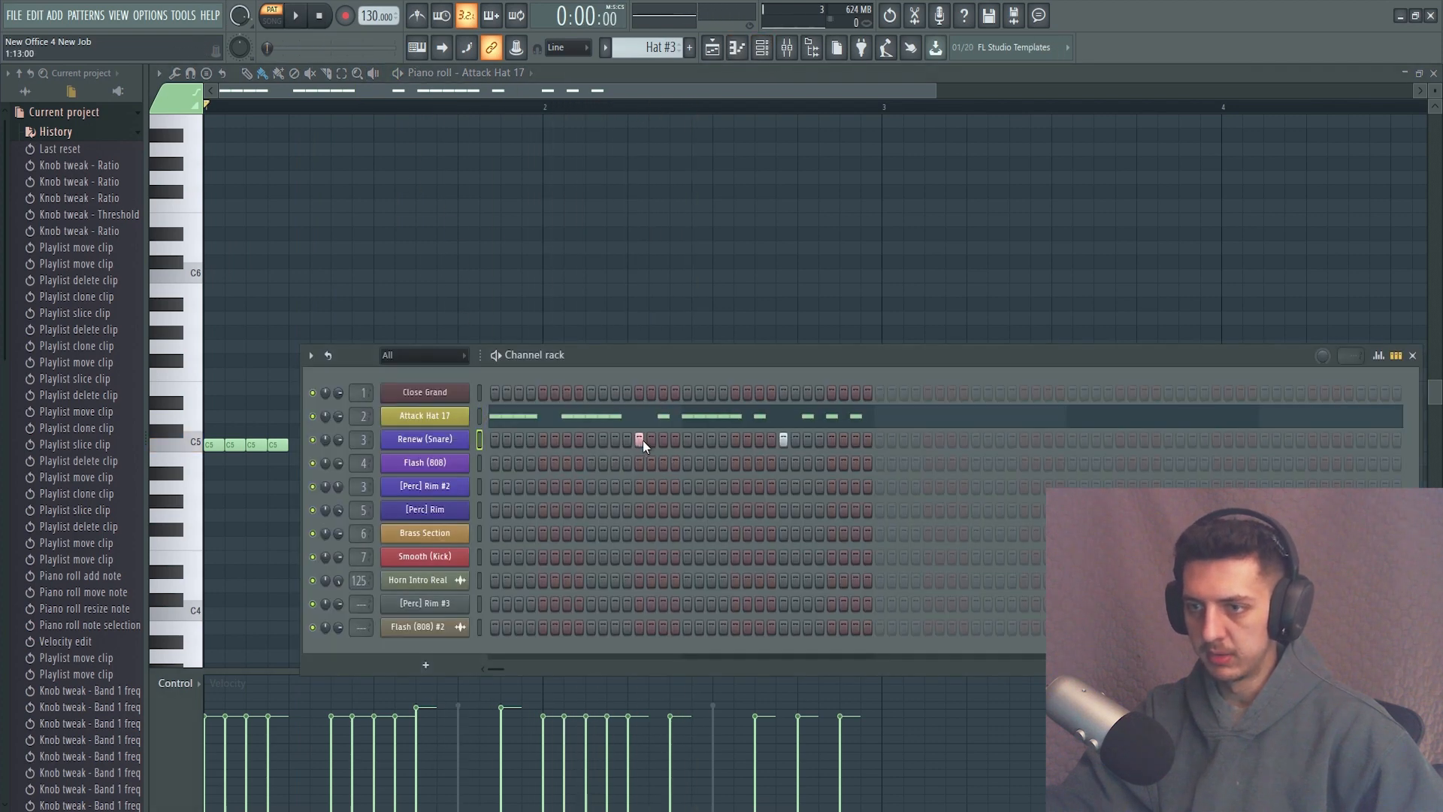
key("space")
left_click(954, 74)
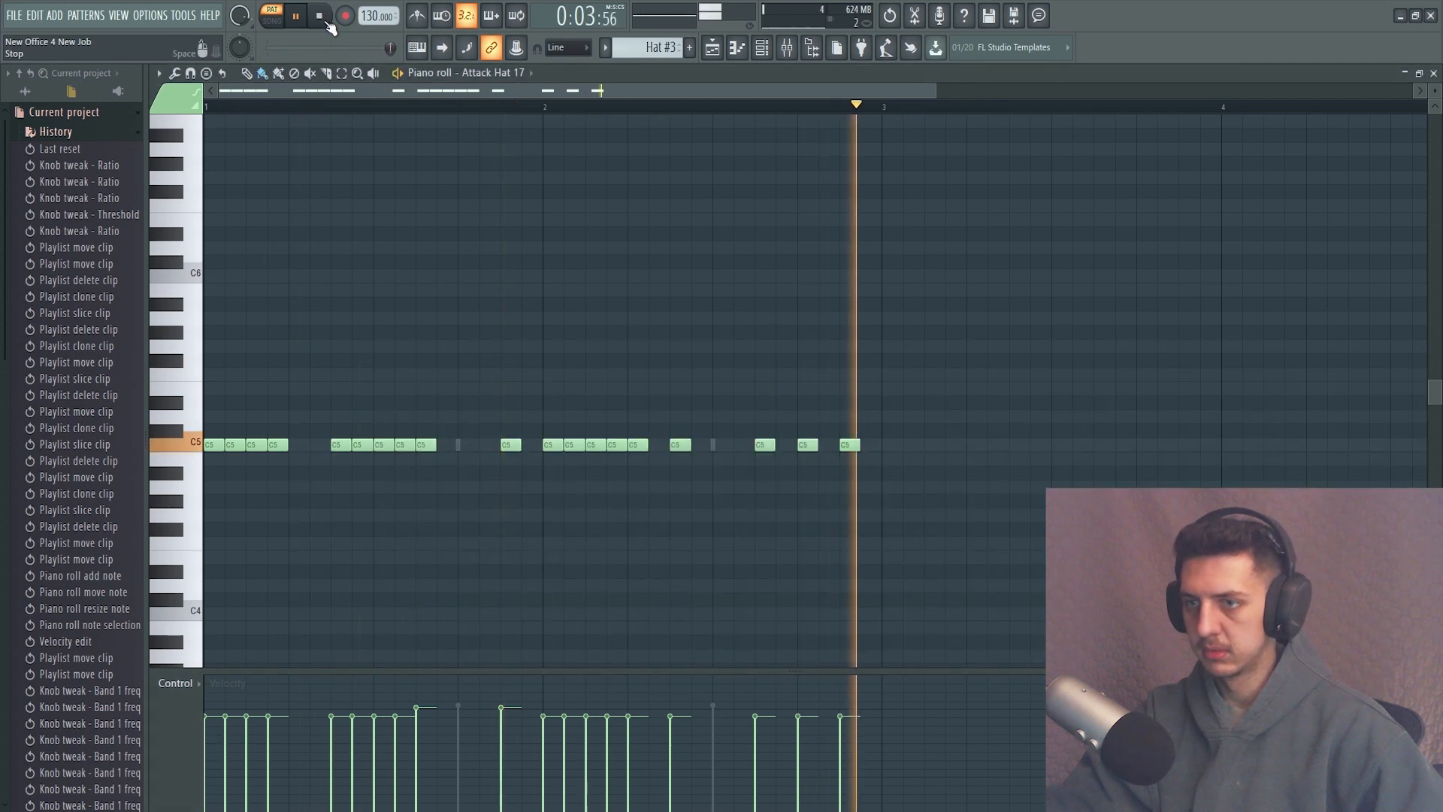
left_click(328, 23)
Switch to the Hat Ending pattern and play its Attack Hat 17 notes in the piano roll.
scroll(677, 48, "down", 1)
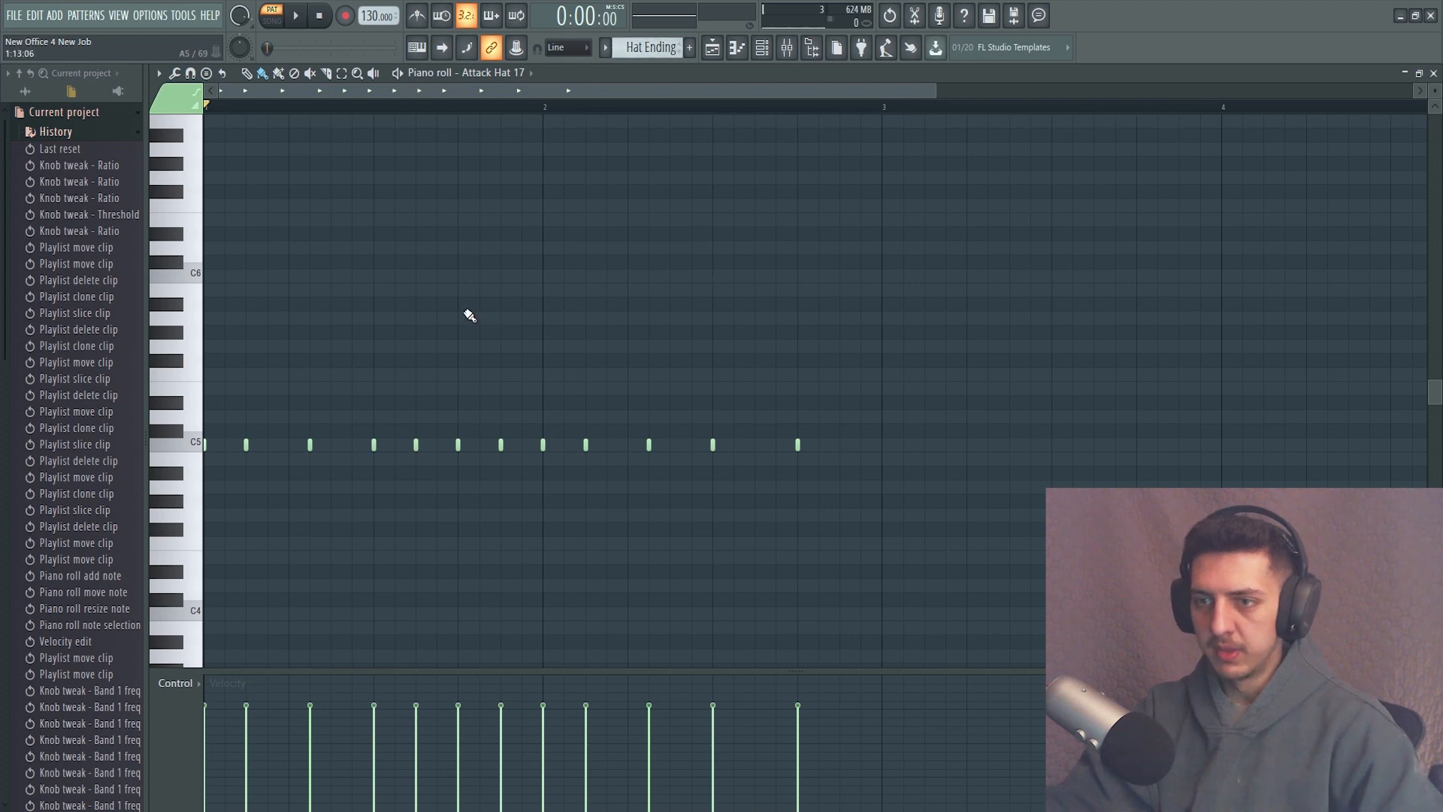
scroll(466, 313, "down", 2, "ctrl")
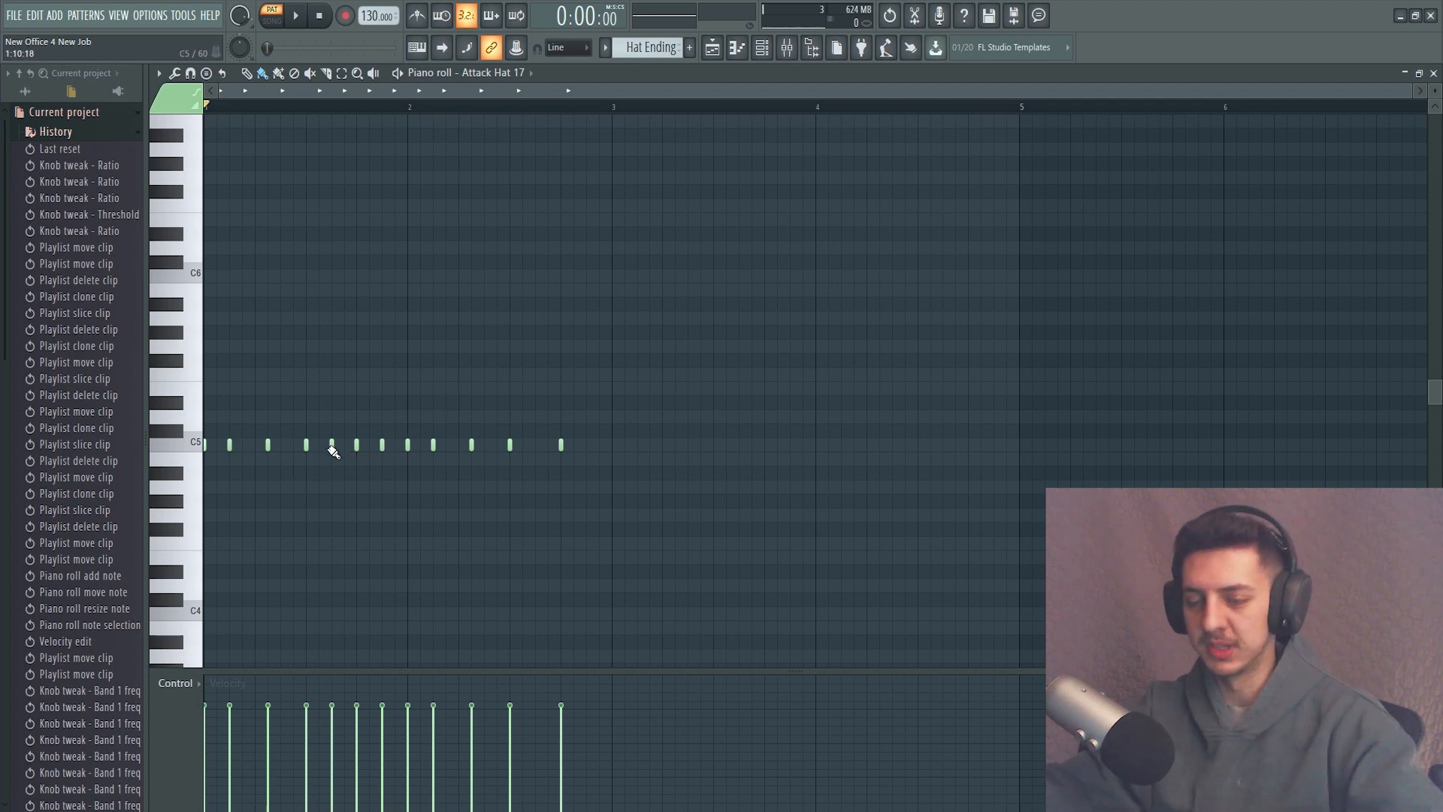
key("space")
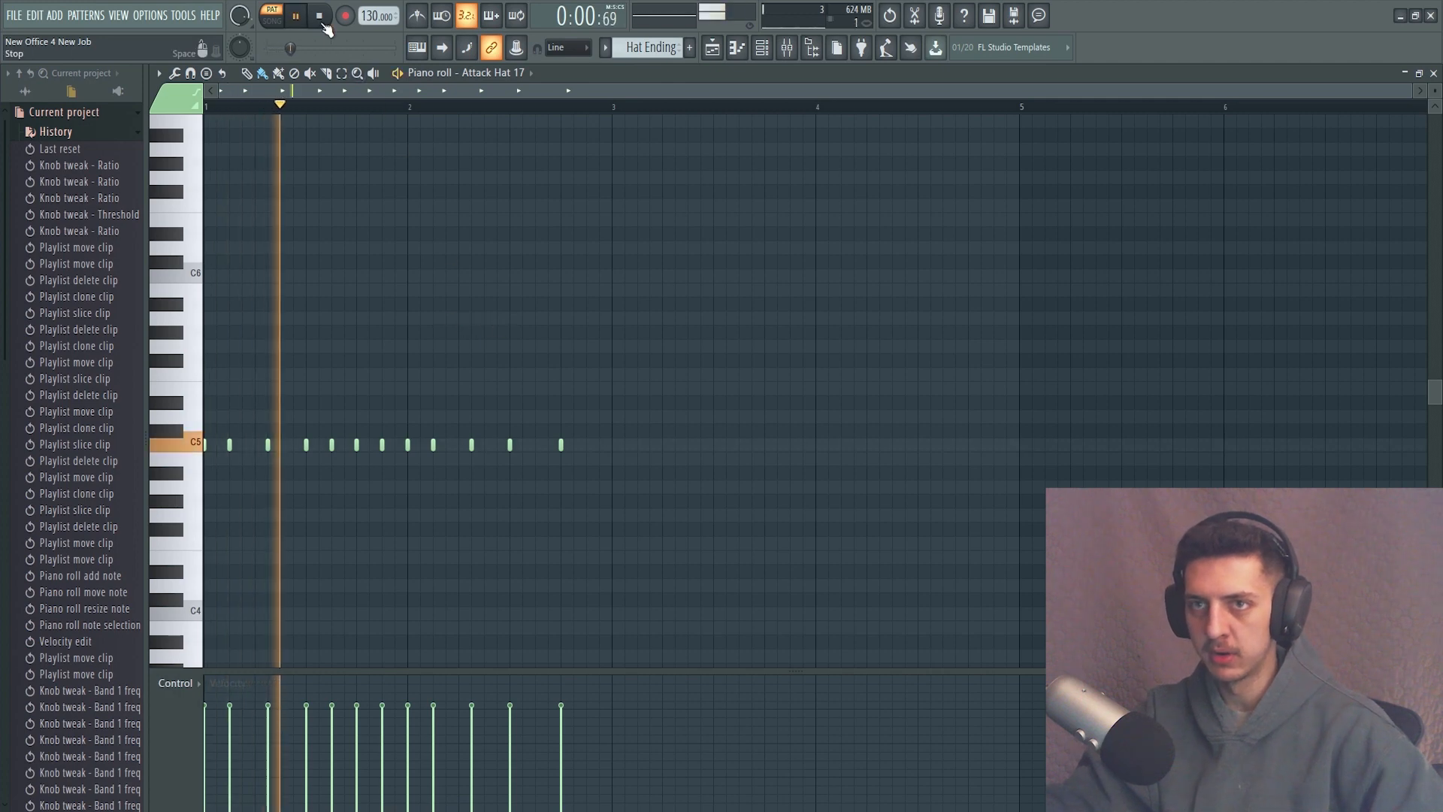
key("space")
key("space")
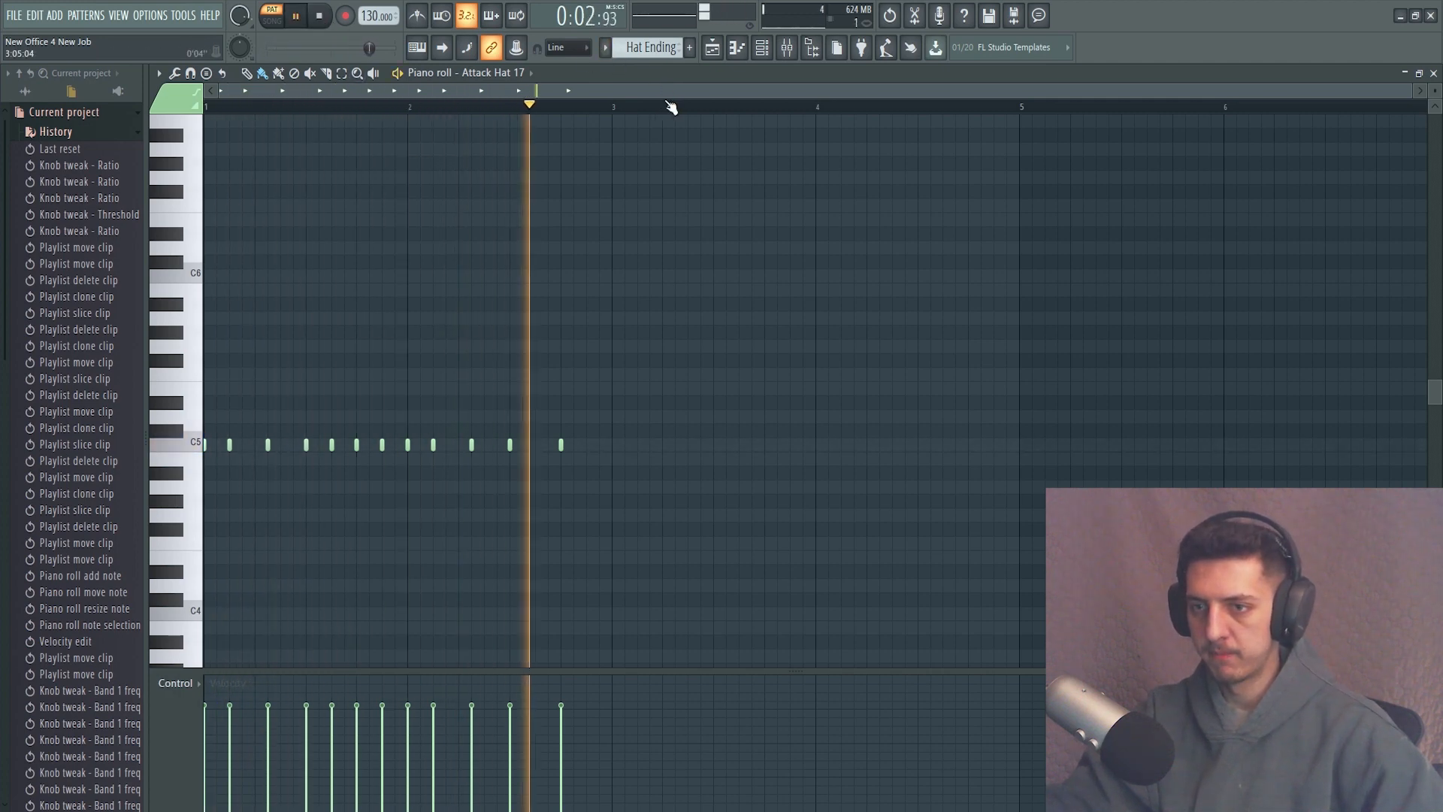
key("space")
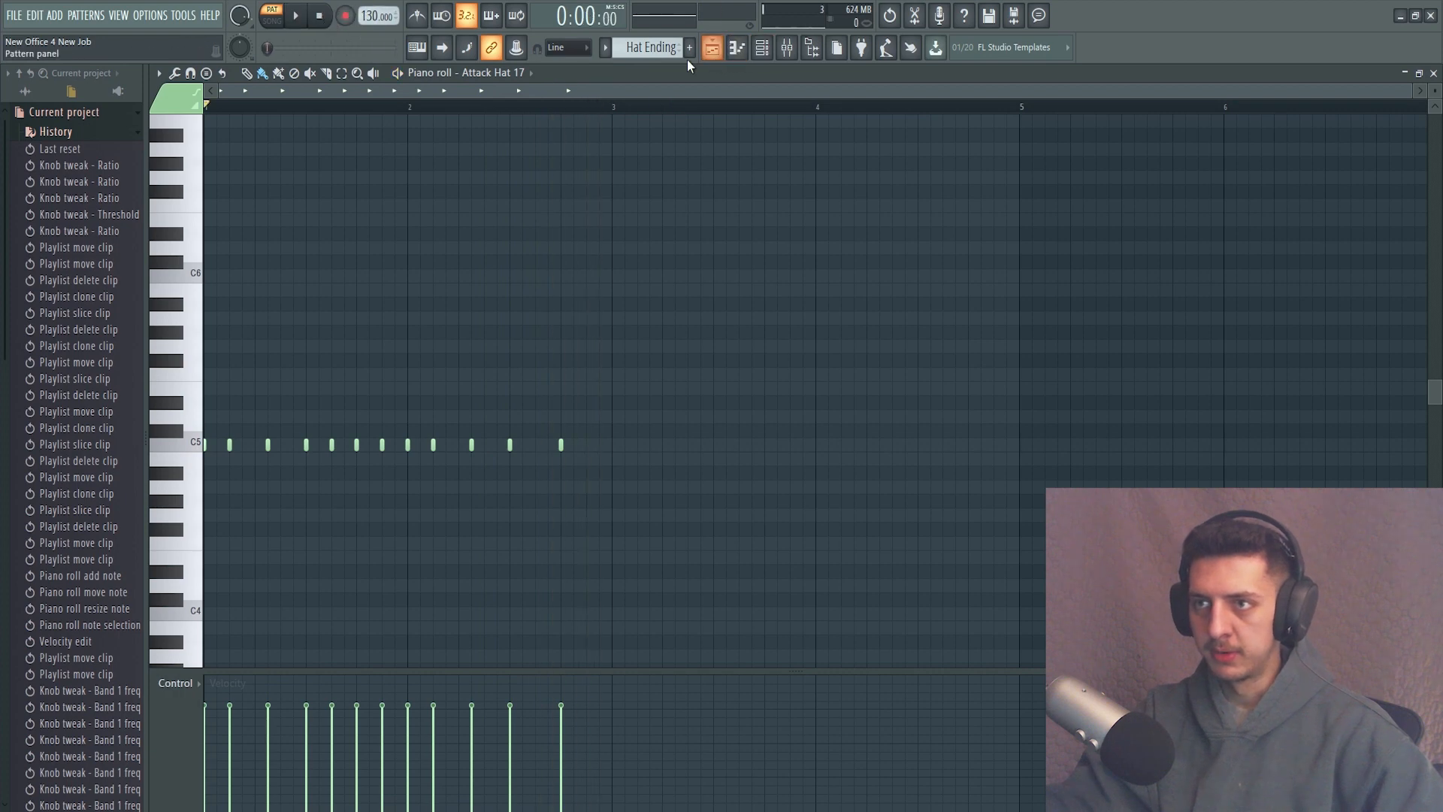
Look over the playlist arrangement and stop the song playback after hearing the Snare & Perc section.
left_click(712, 48)
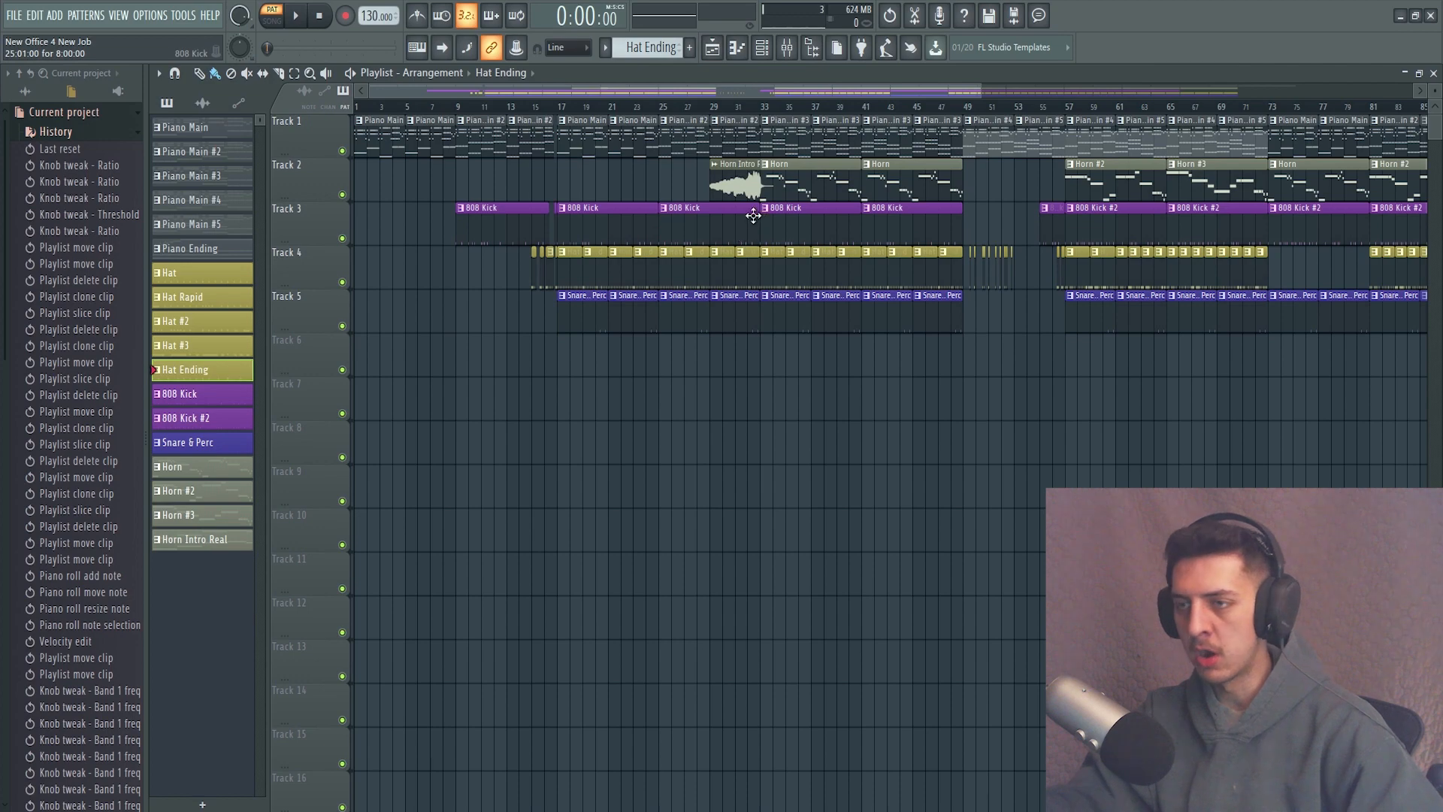
scroll(975, 226, "right", 8)
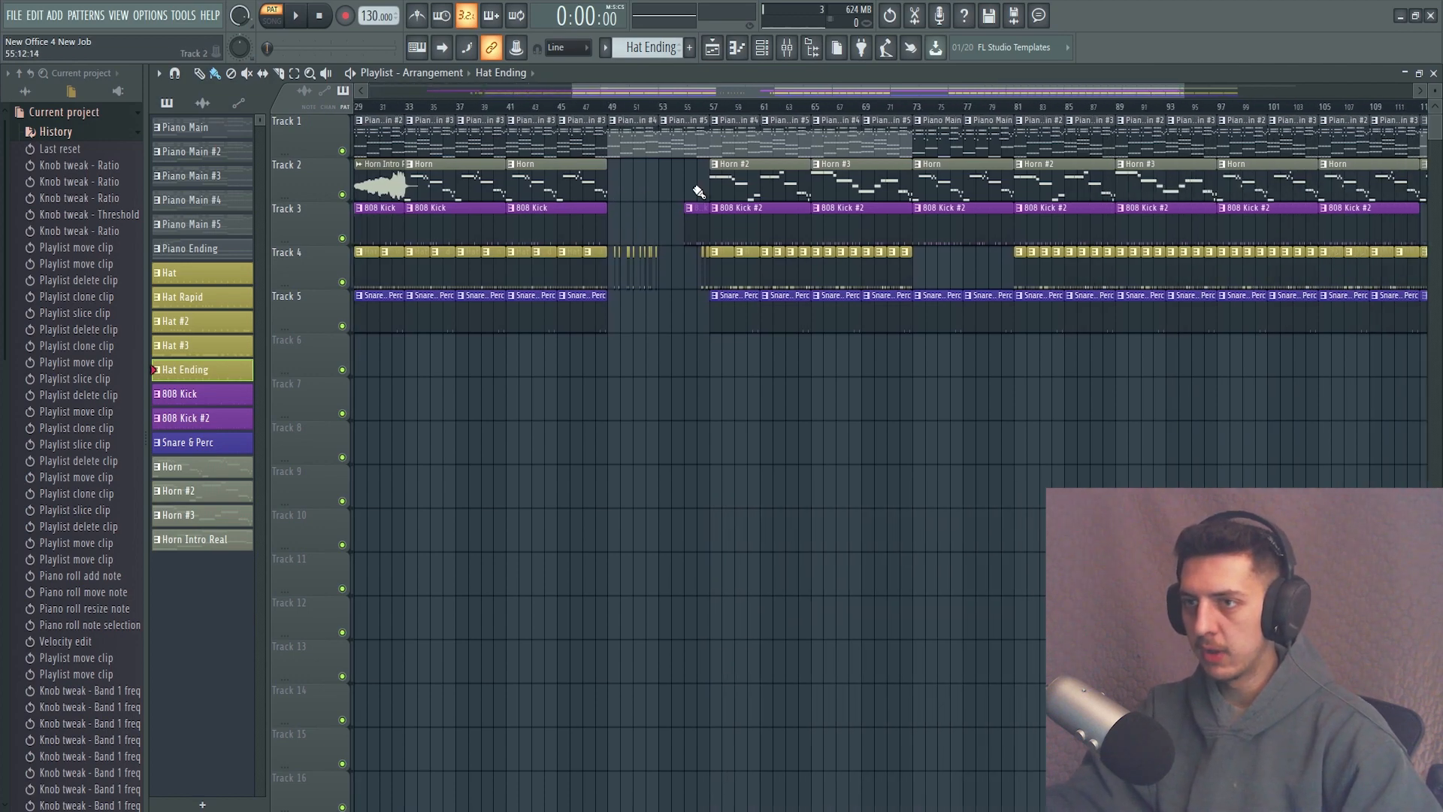
scroll(698, 191, "down", 4)
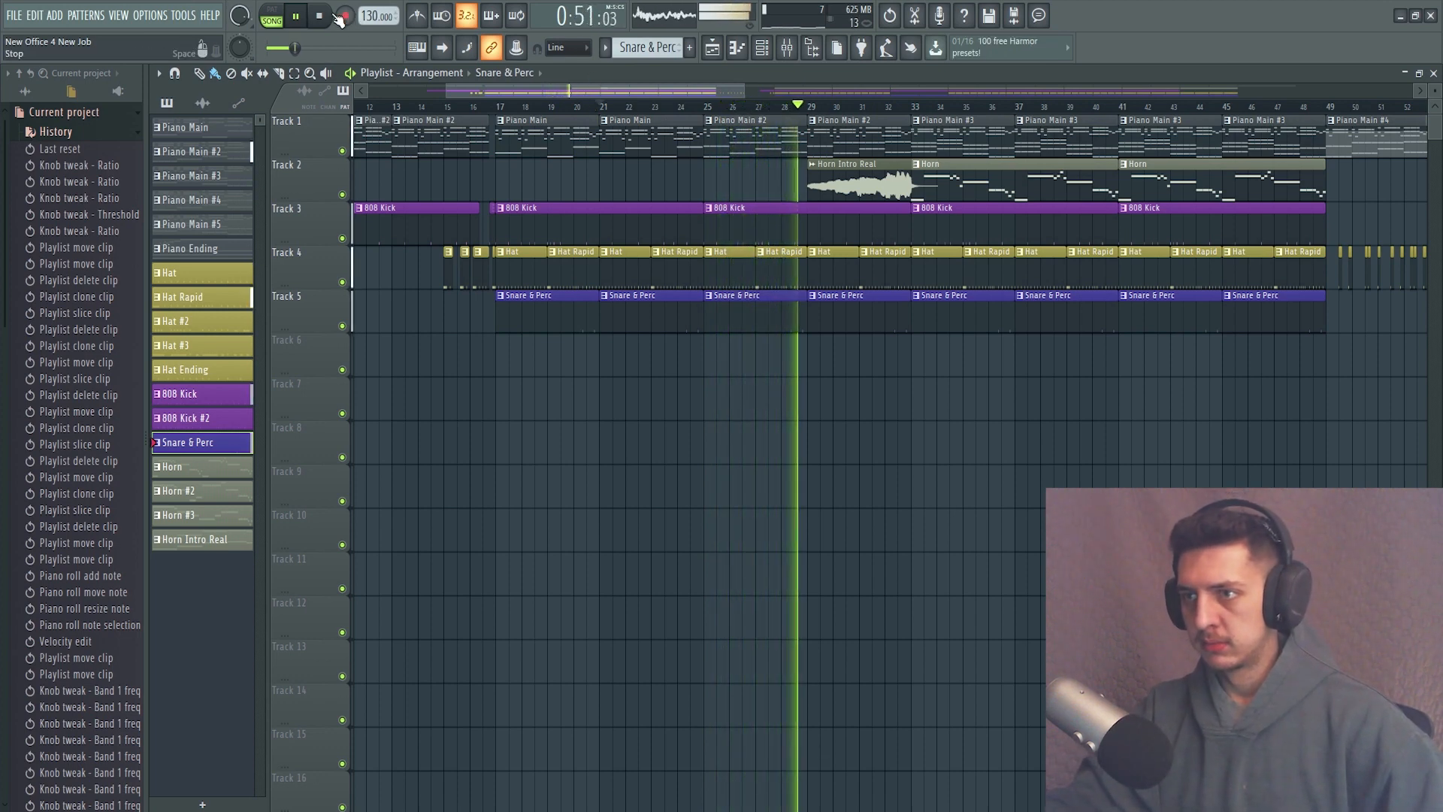
left_click(336, 15)
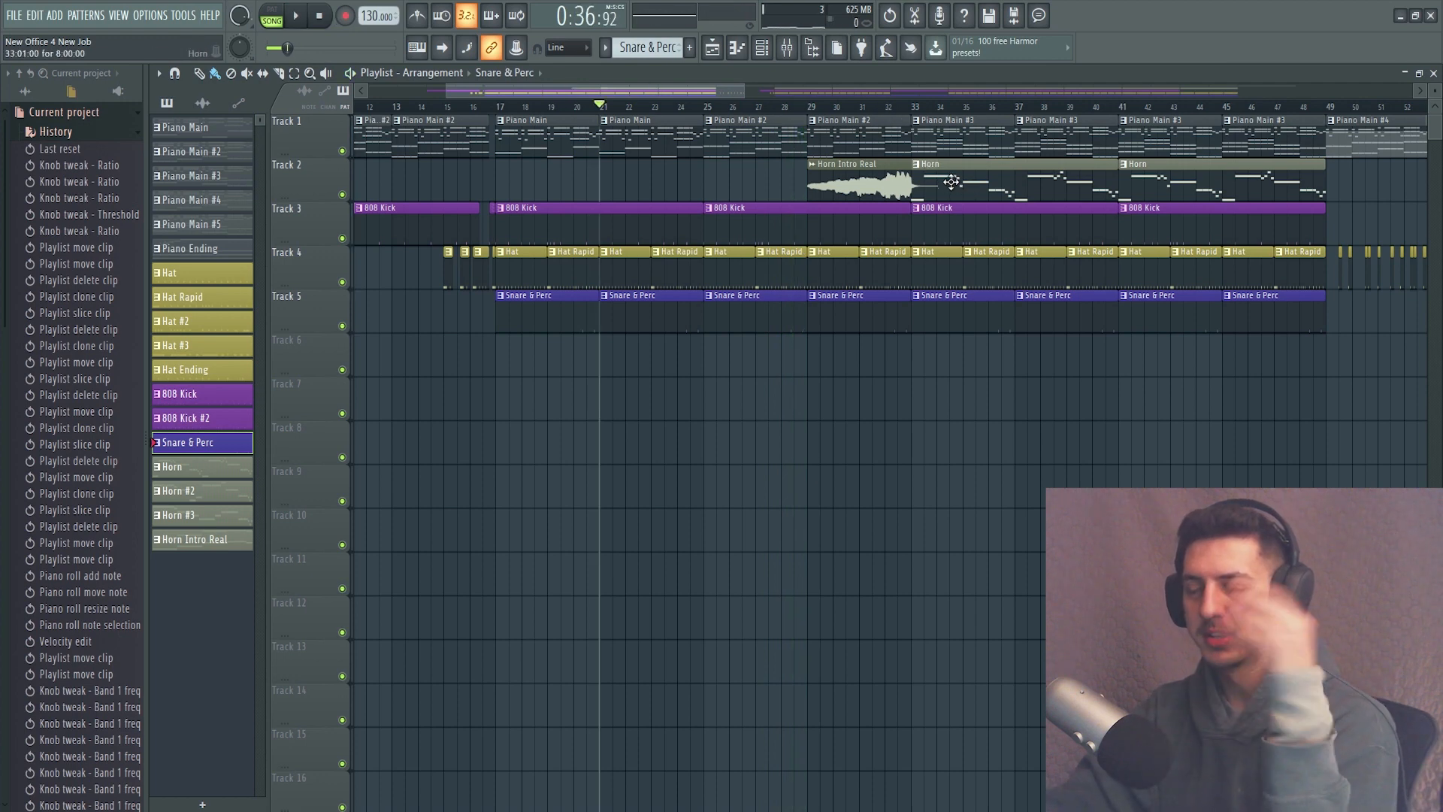
Select the Horn Intro Real pattern and show its Brass Section notes in the piano roll.
left_click(950, 178)
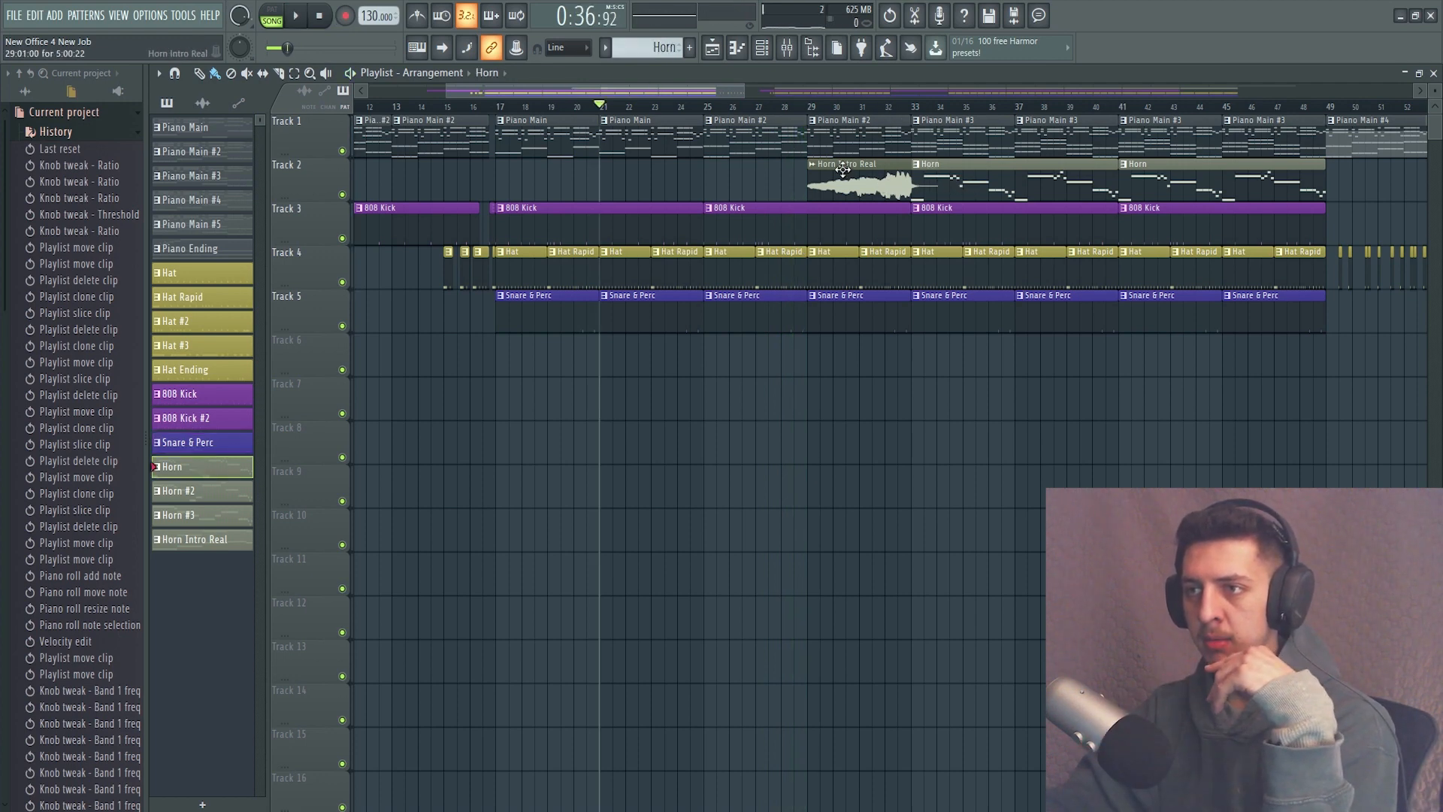
left_click(212, 545)
left_click(737, 48)
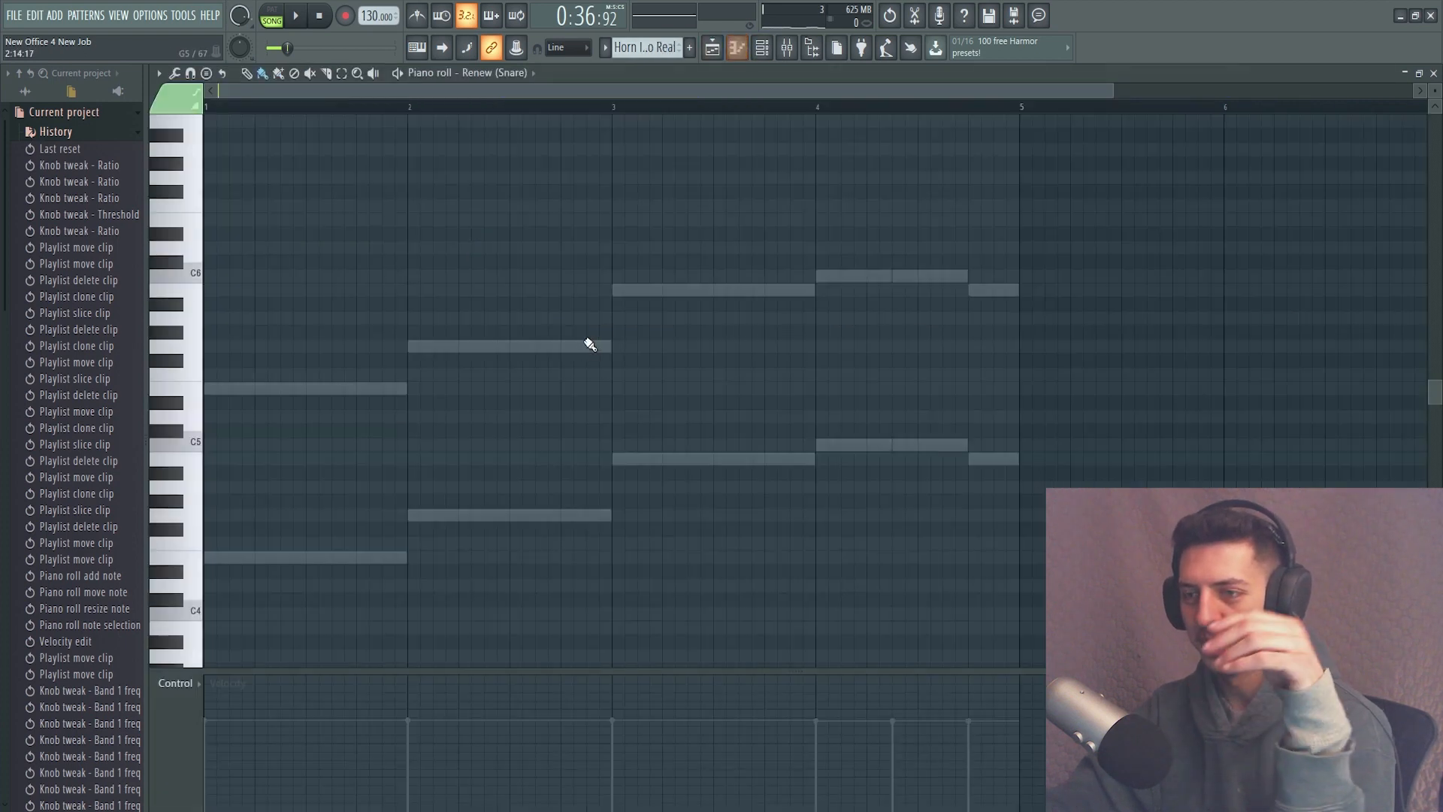
left_click(496, 72)
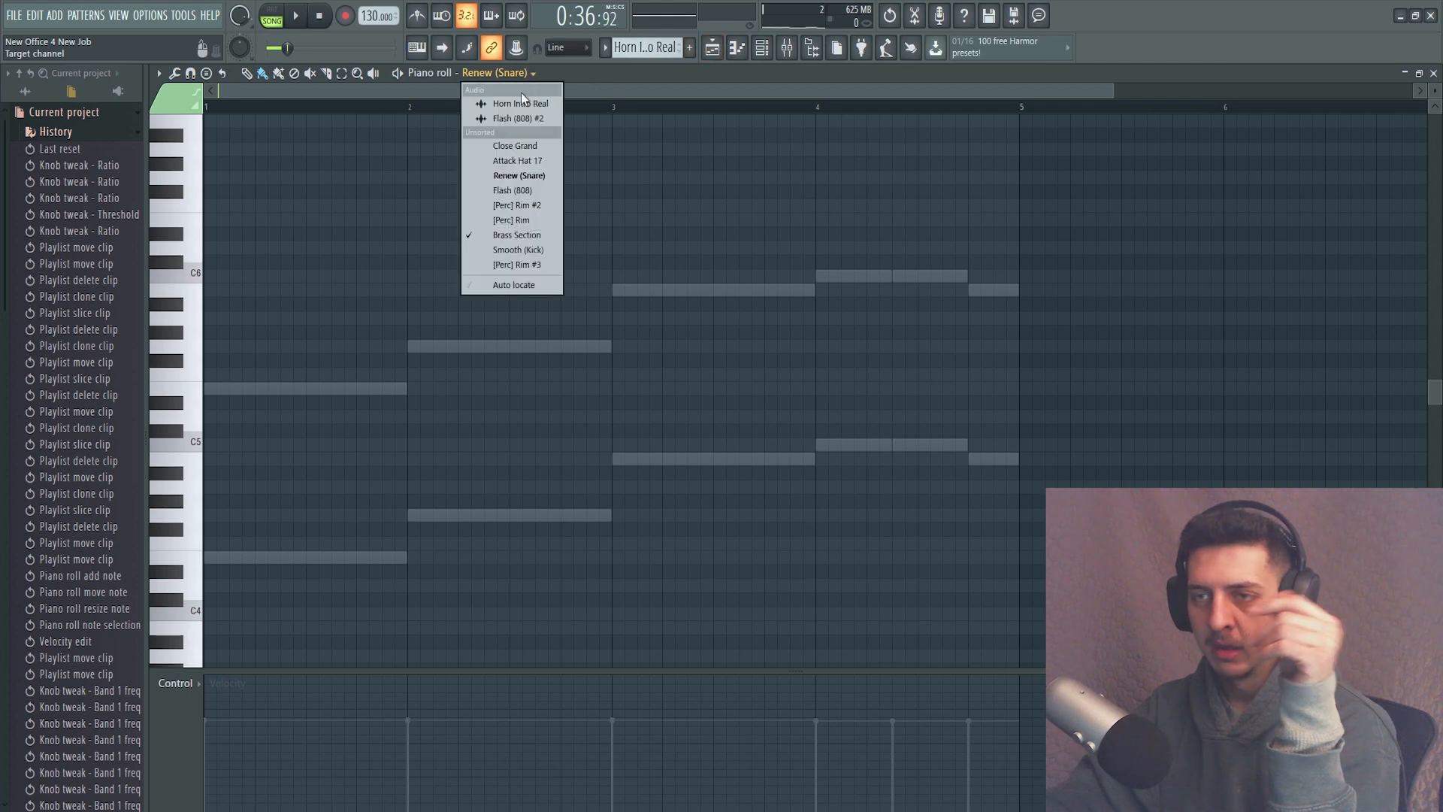
left_click(536, 239)
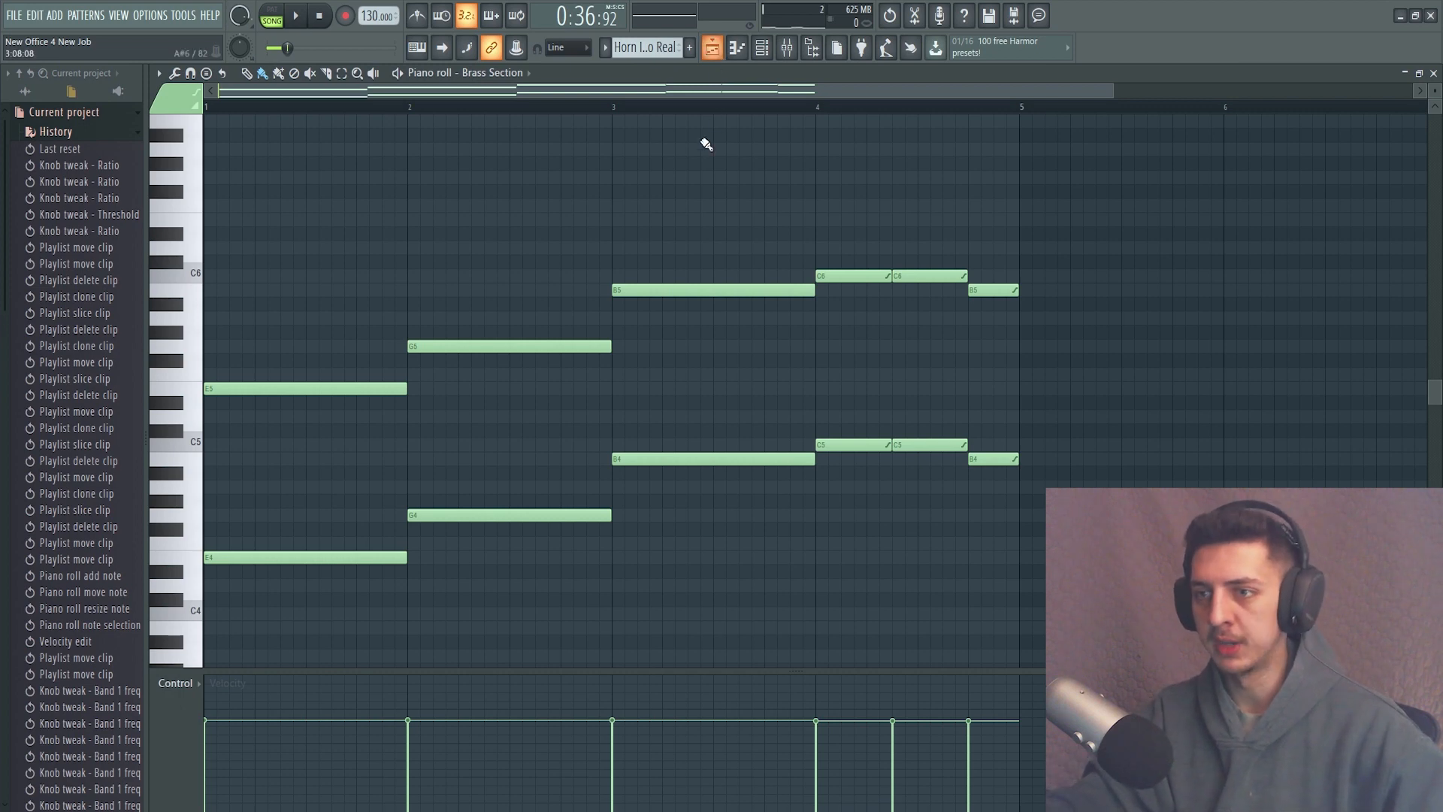
Redraw the Horn Intro Real notes in bars 1 to 3 with the portamento properties of the Horn pattern's first note.
scroll(404, 318, "down", 2)
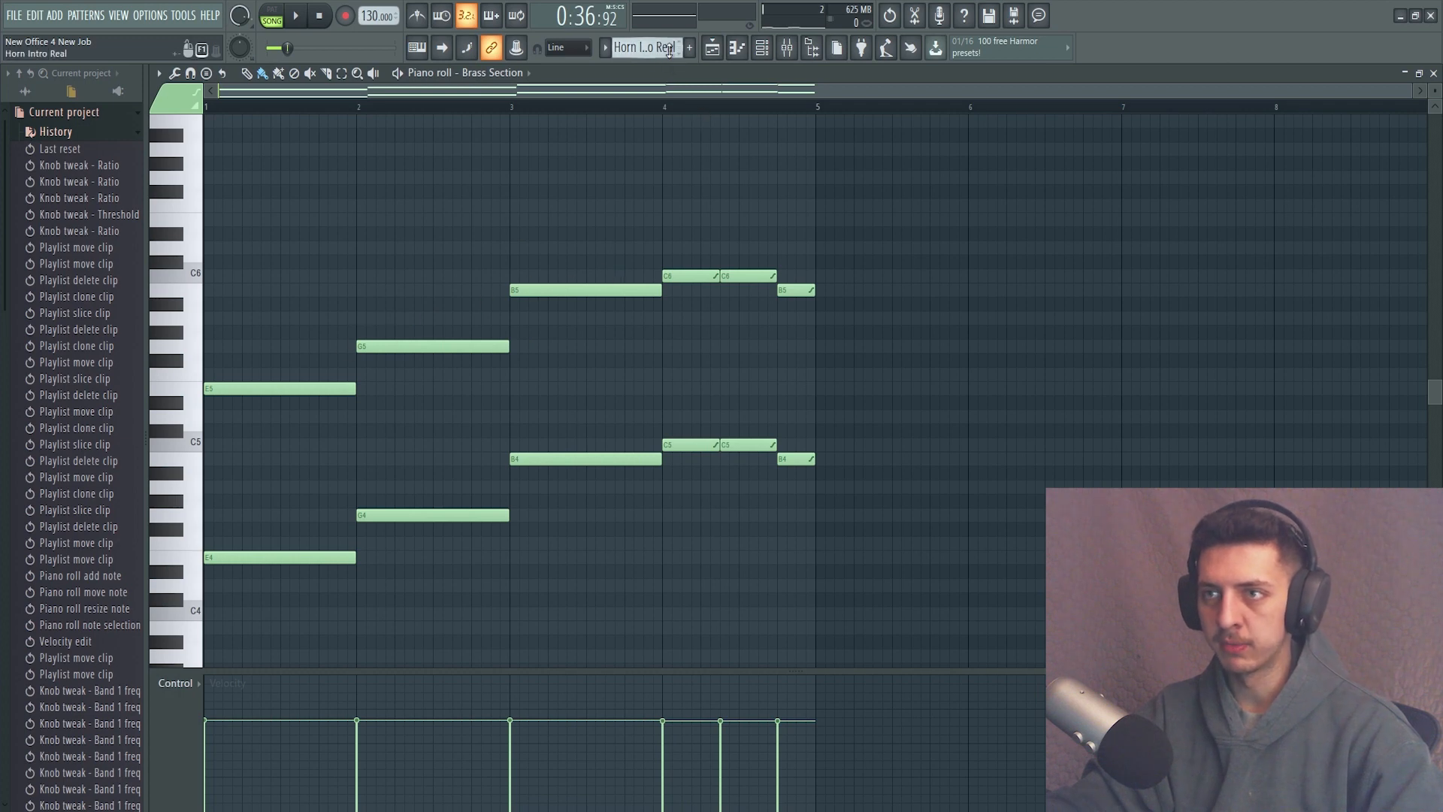
scroll(669, 47, "down", 1)
scroll(669, 48, "up", 1)
scroll(669, 47, "up", 3)
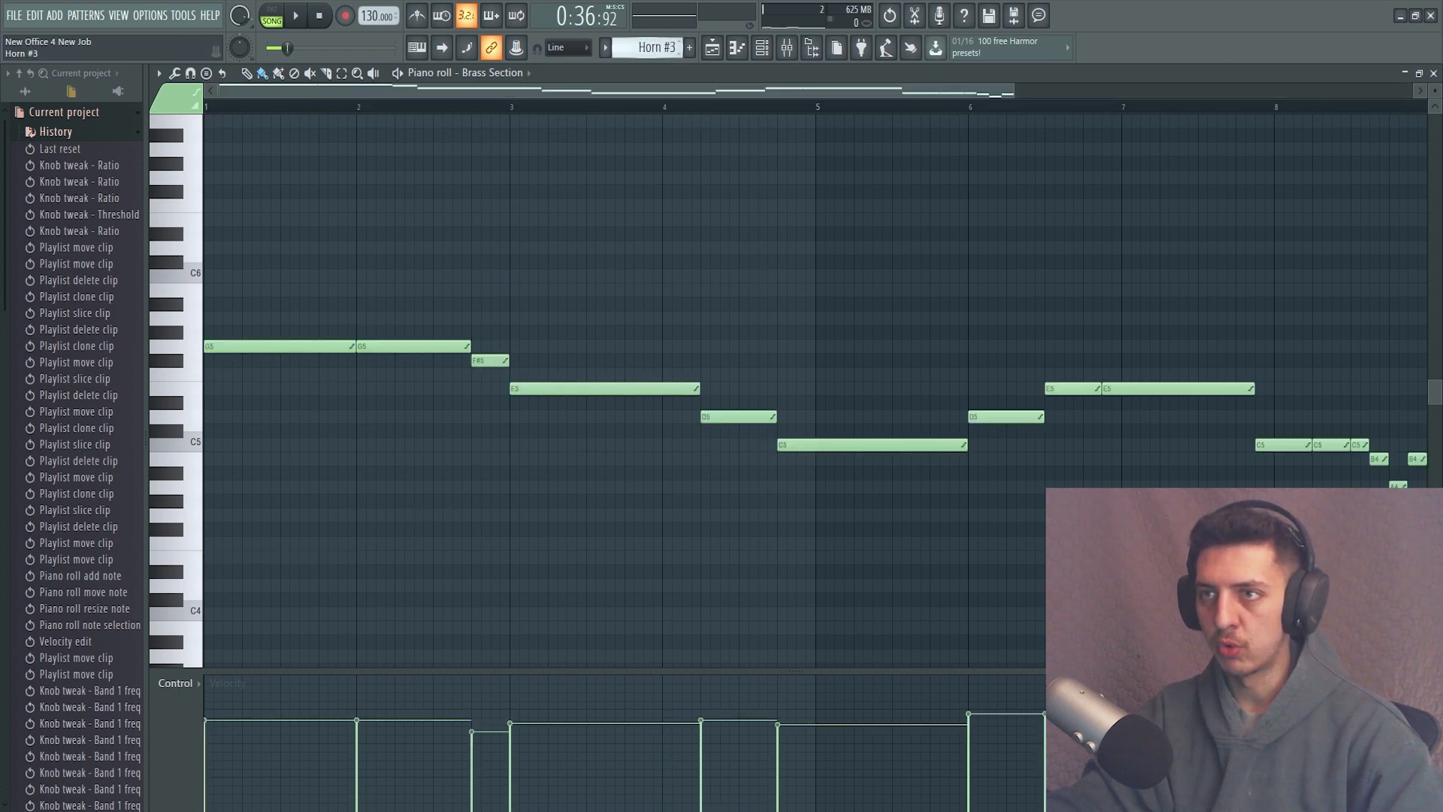
left_click(218, 342)
scroll(664, 49, "down", 3)
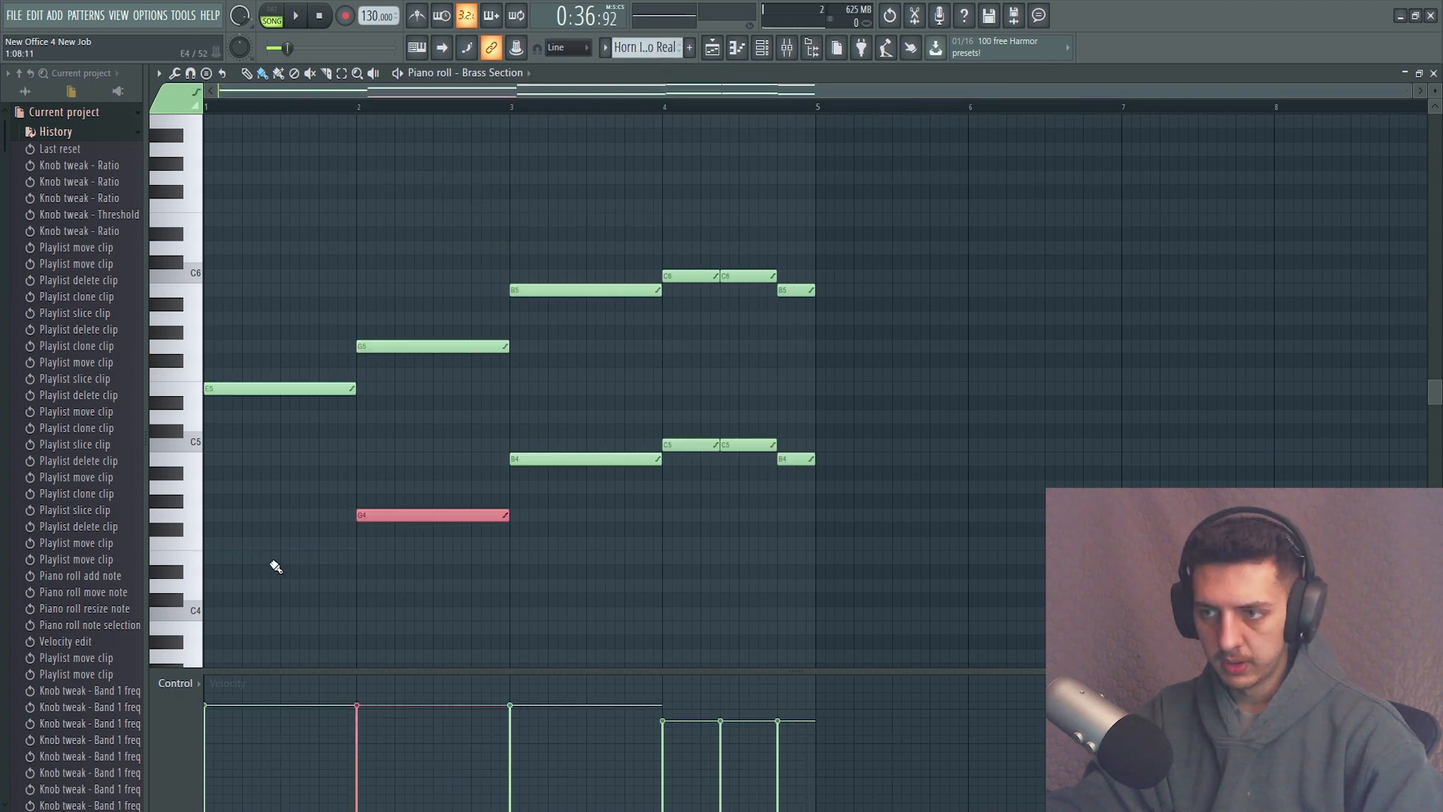
left_click(209, 558)
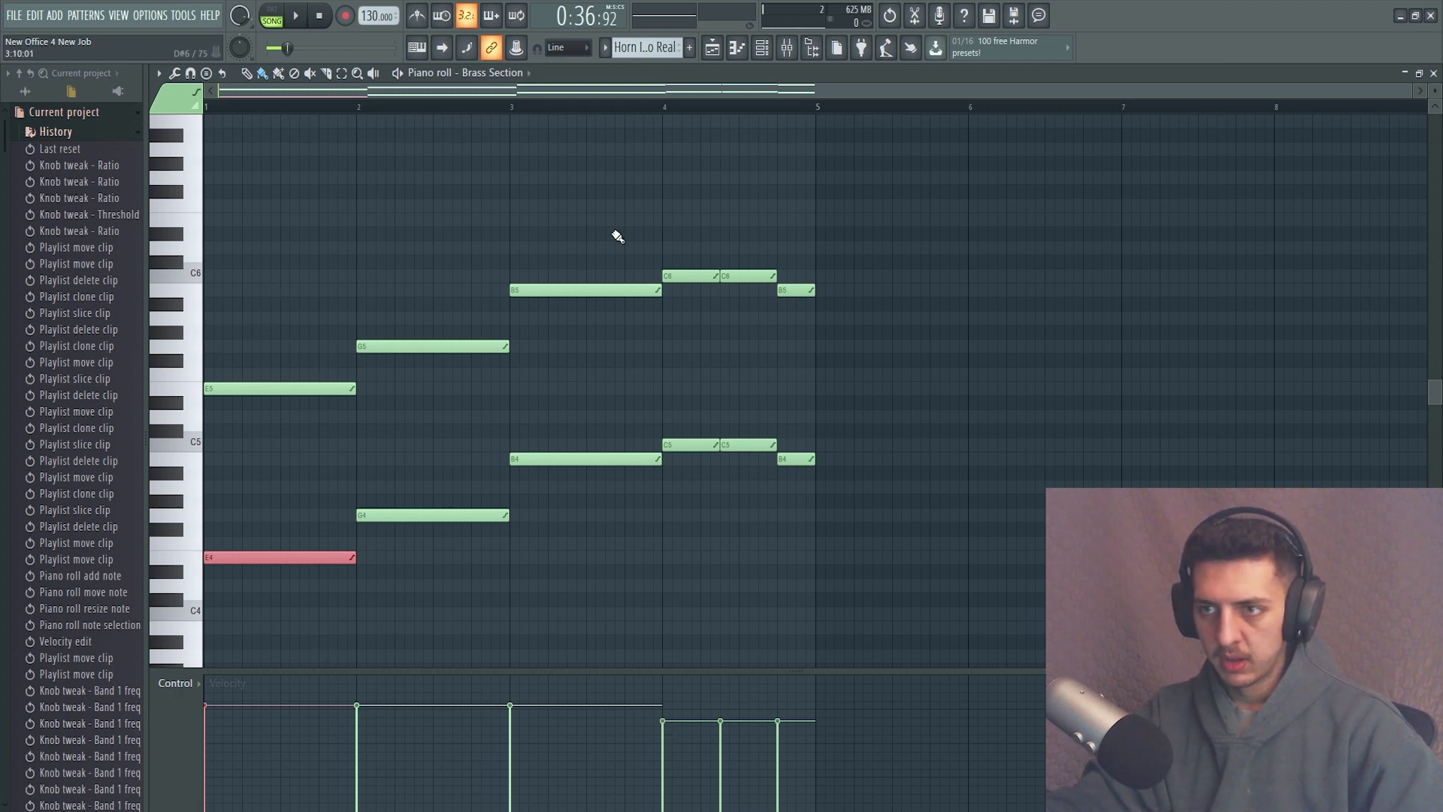
Select the Brass Section notes in bars 1 to 3 and lower their velocities to about 63%.
left_click_drag(629, 226, 273, 591)
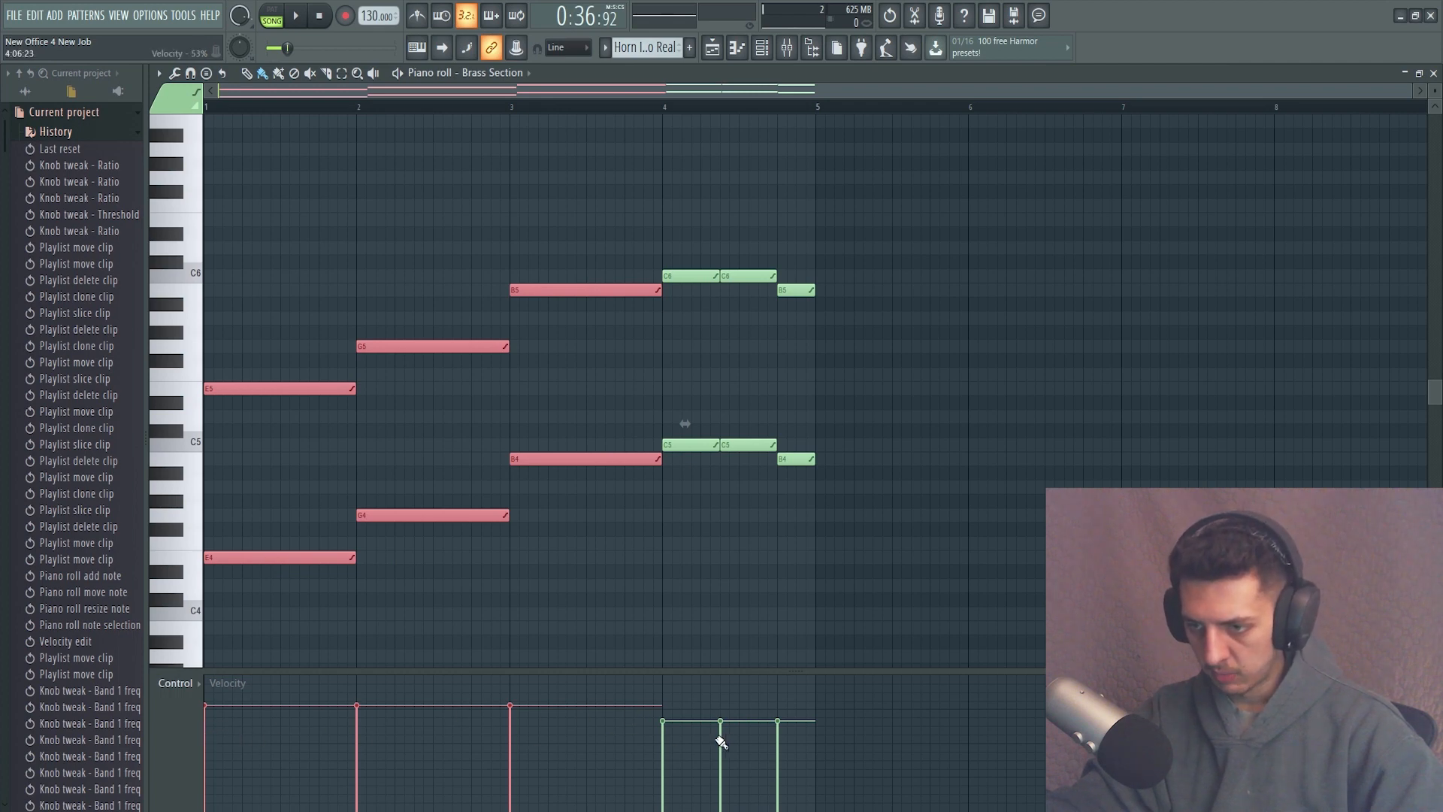
left_click(509, 725)
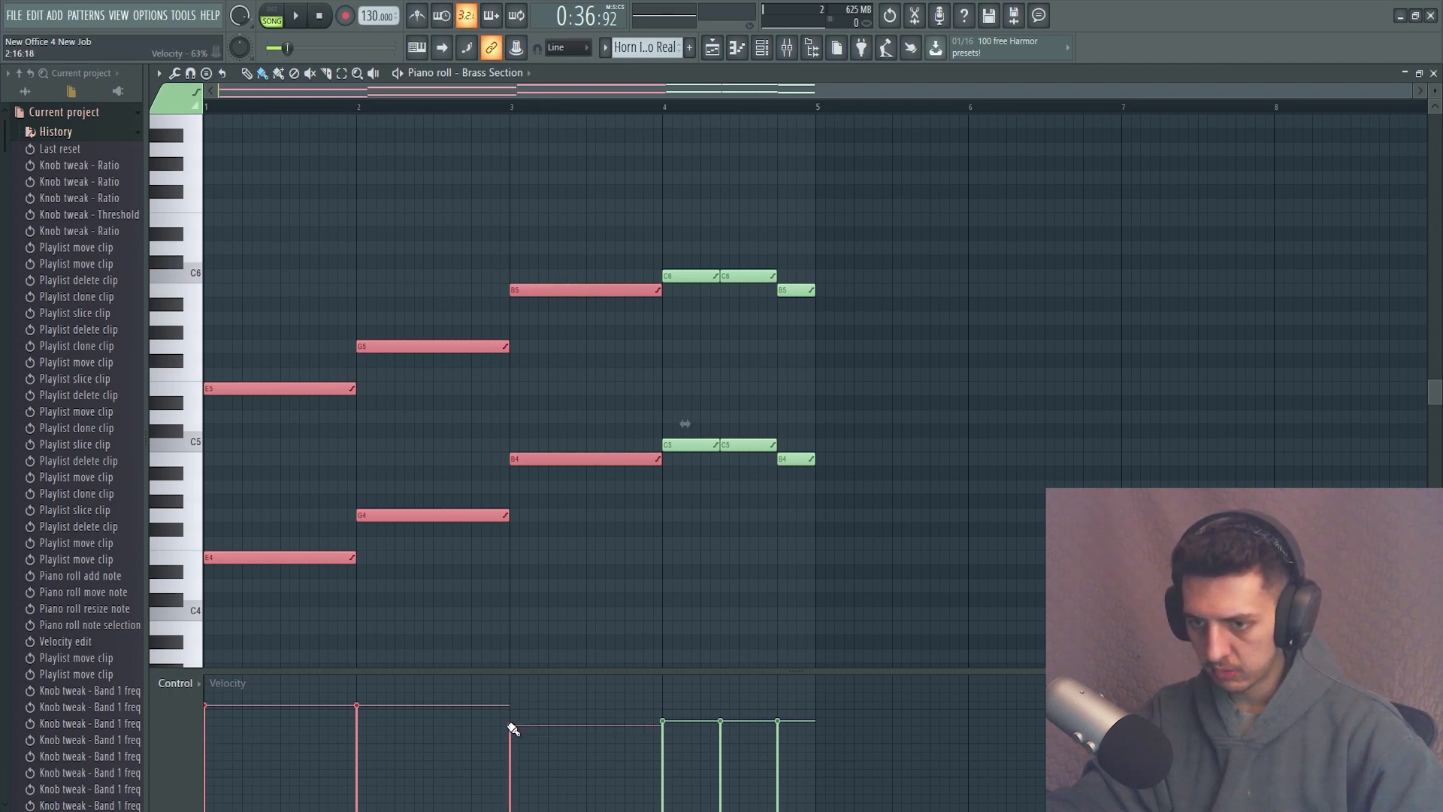
left_click(356, 726)
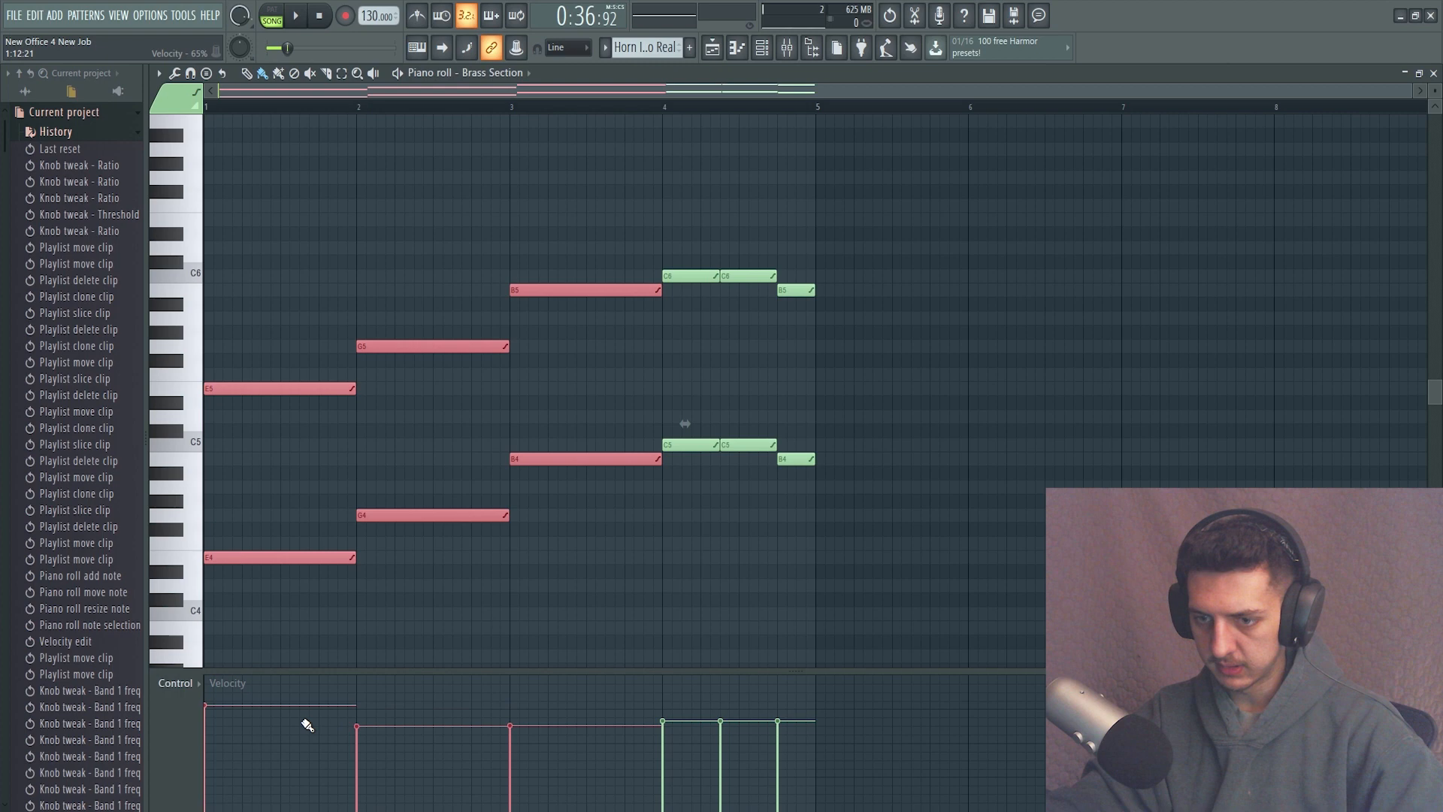
left_click(207, 726)
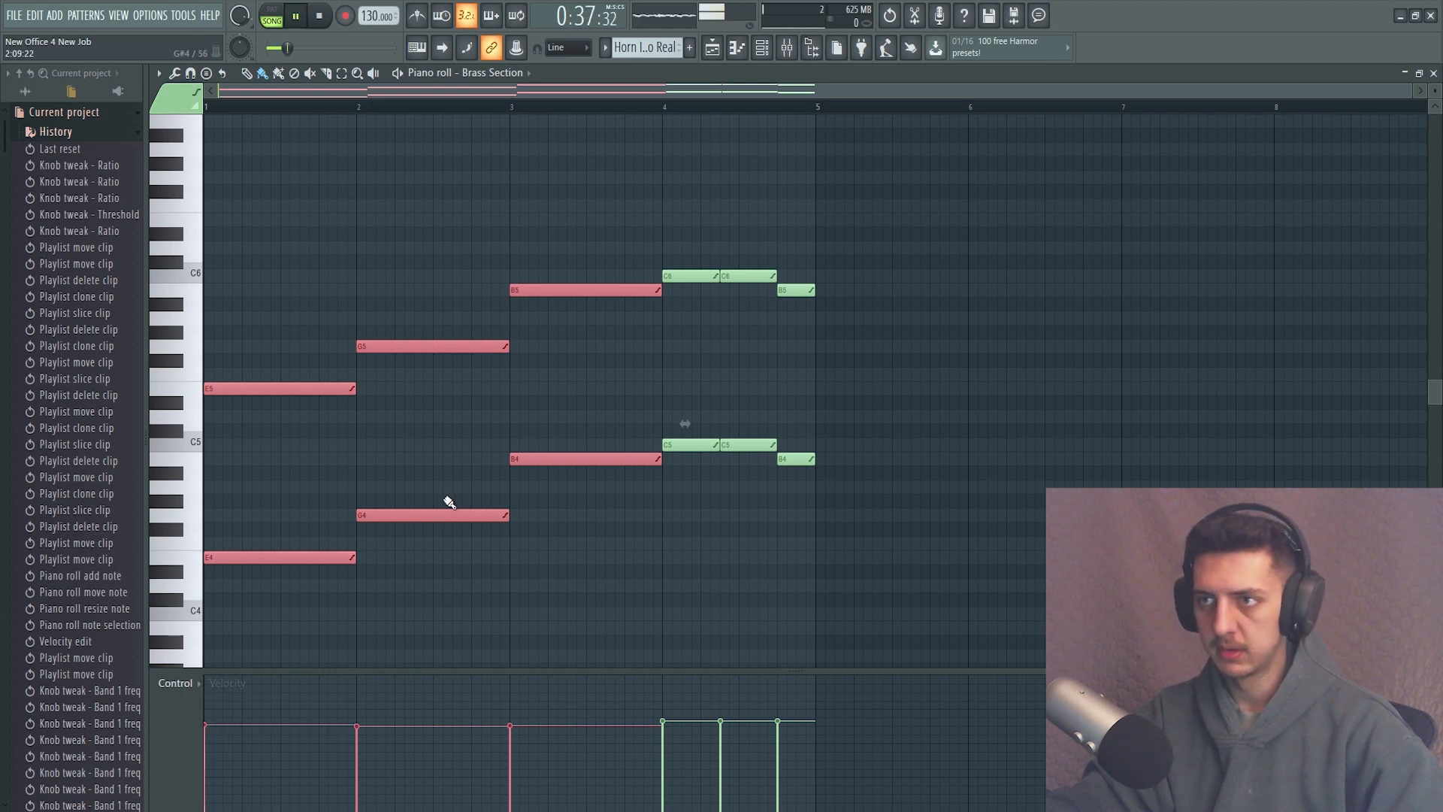
Play the Horn Intro Real pattern in pattern mode, stop it and return to the playlist.
left_click(301, 17)
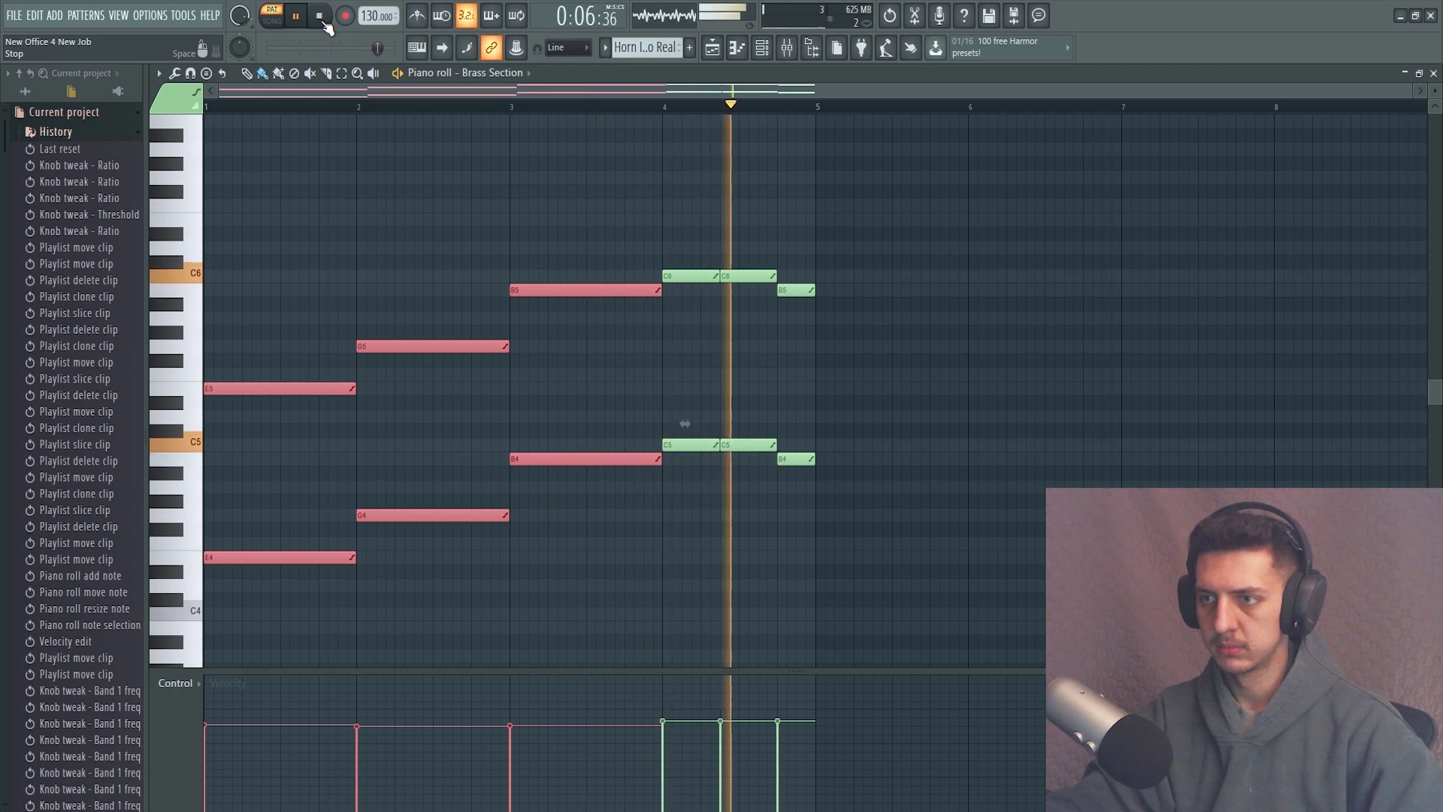
key("space")
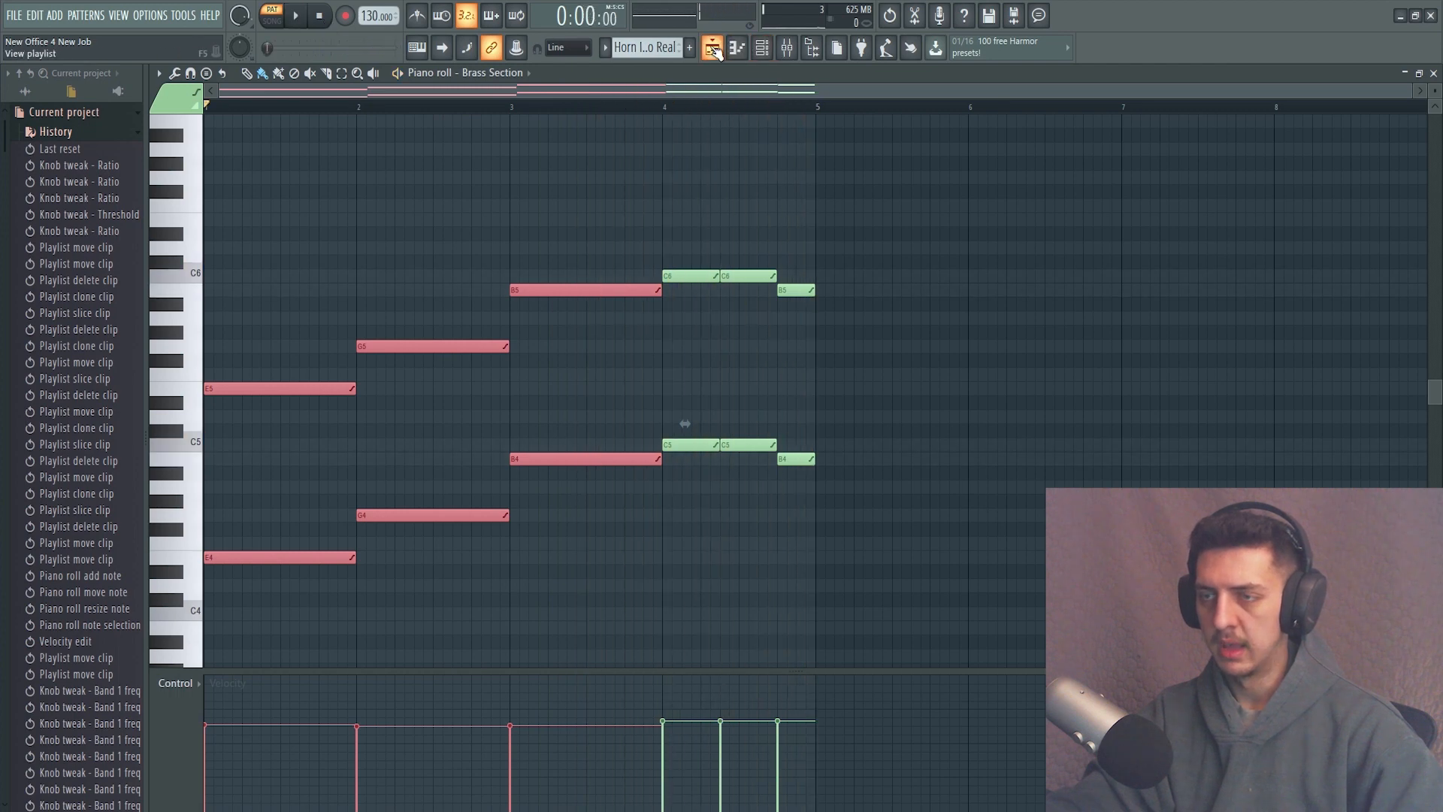
left_click(761, 47)
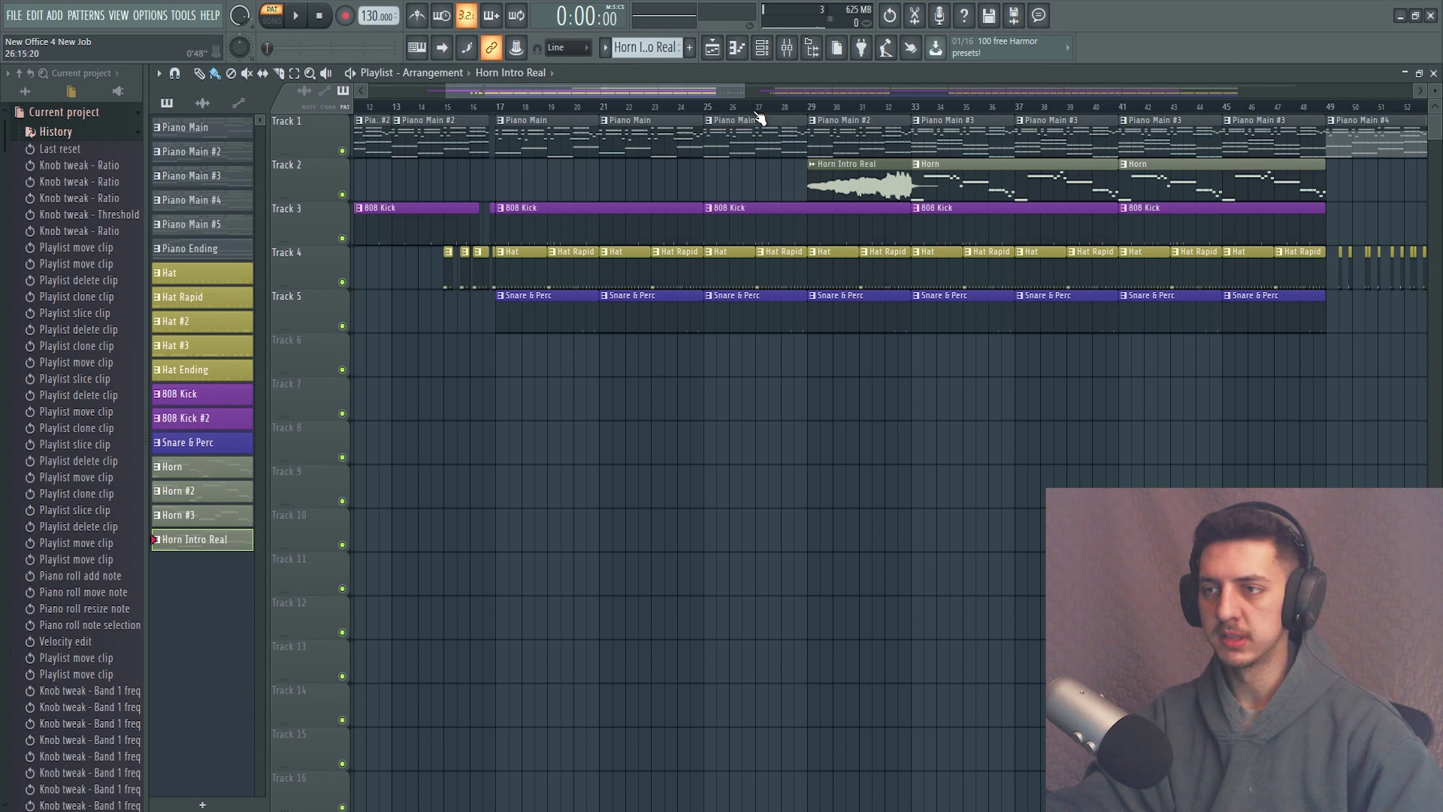
Set the fade-in of the Horn Intro Real audio clip to about 24% in its sampler settings and close them.
left_click(794, 106)
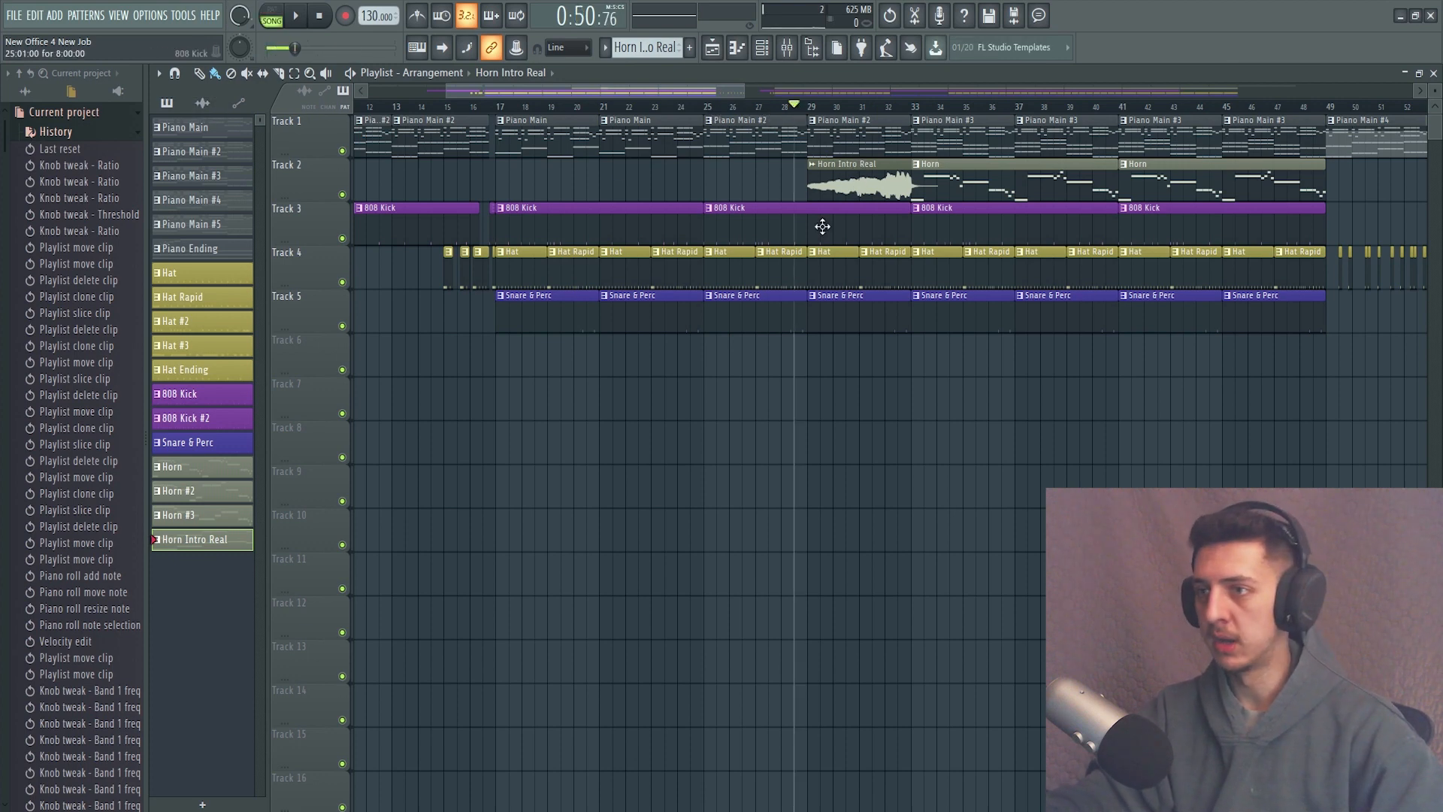
left_click(203, 103)
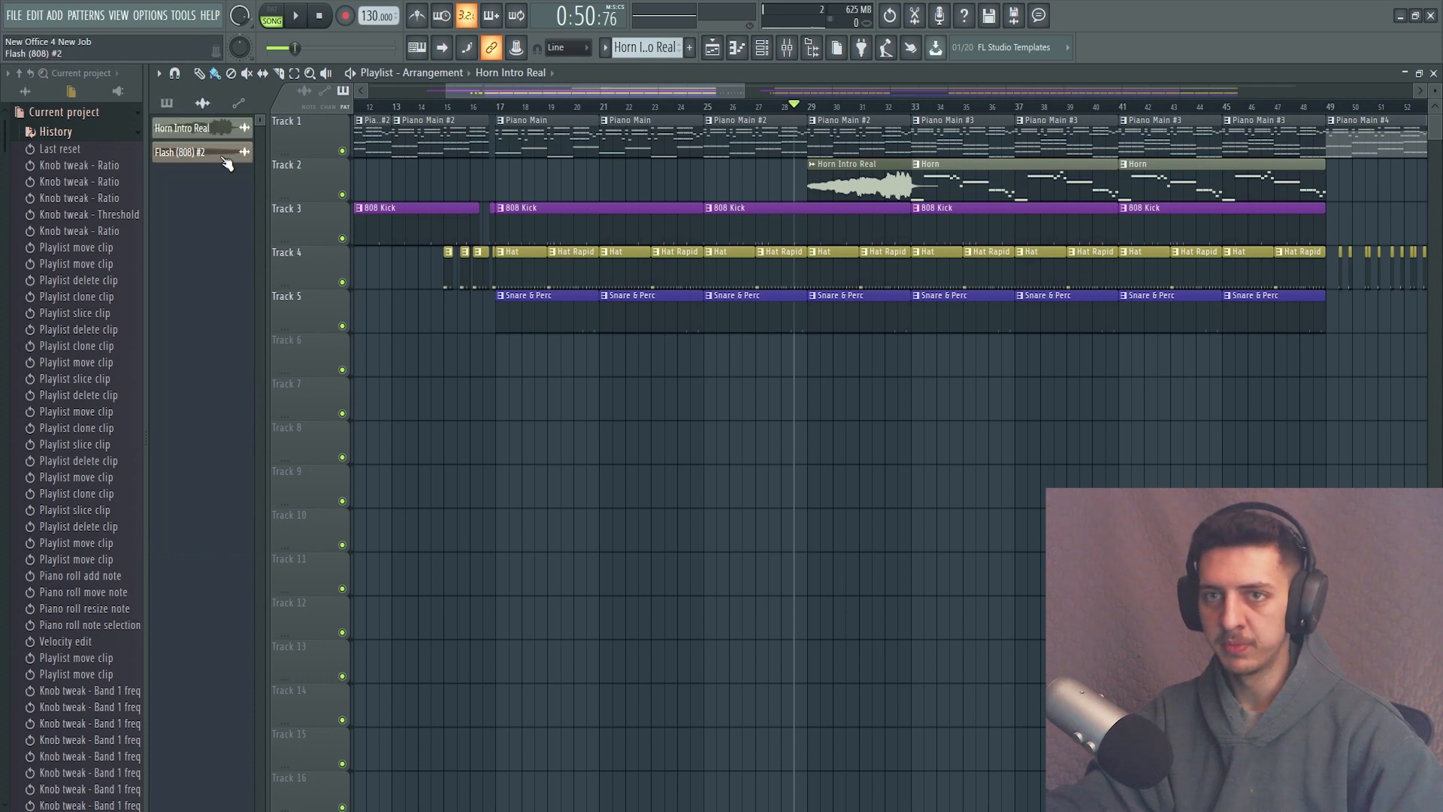
left_click(204, 131)
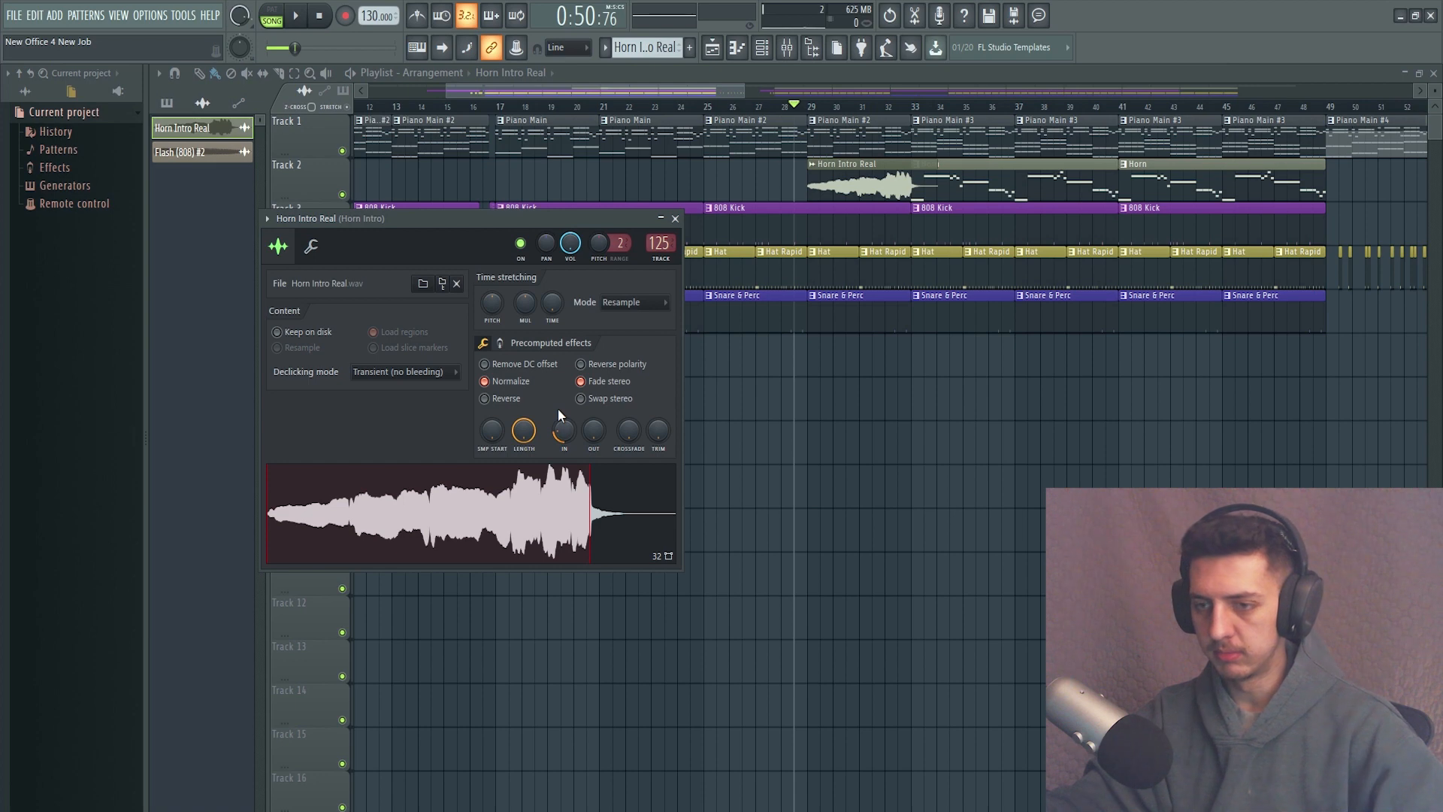
scroll(564, 430, "down", 2)
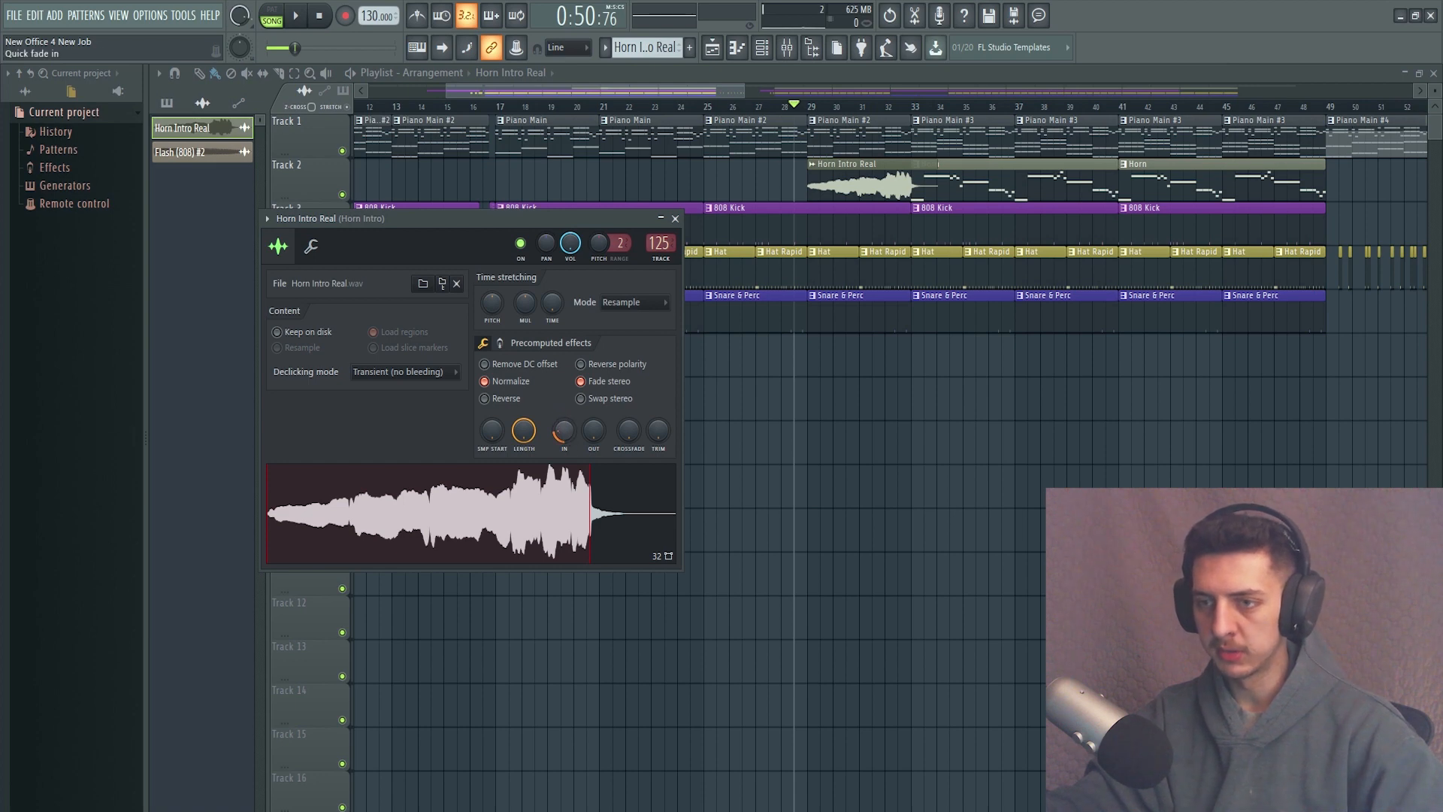
key("ctrl+z")
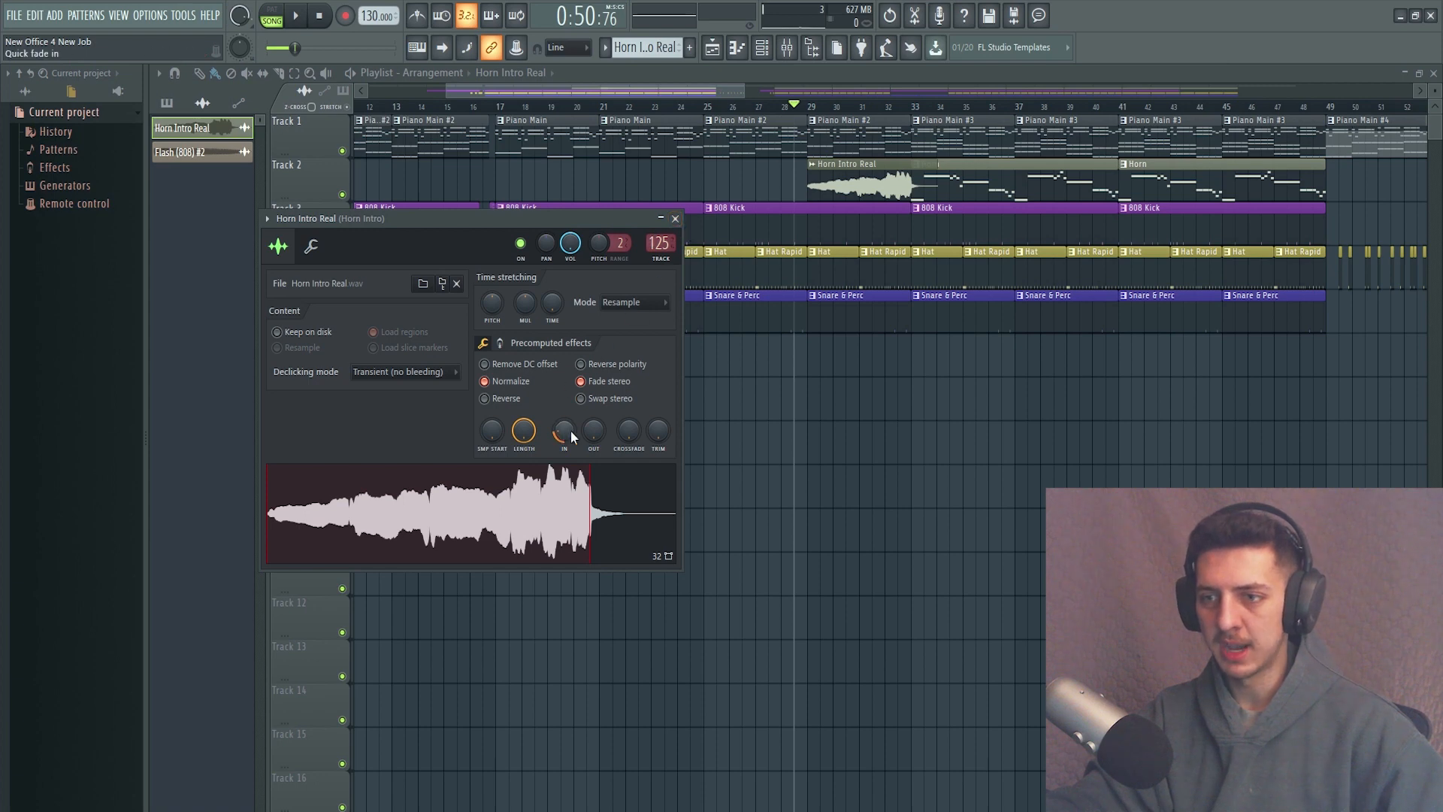
scroll(564, 430, "up", 2)
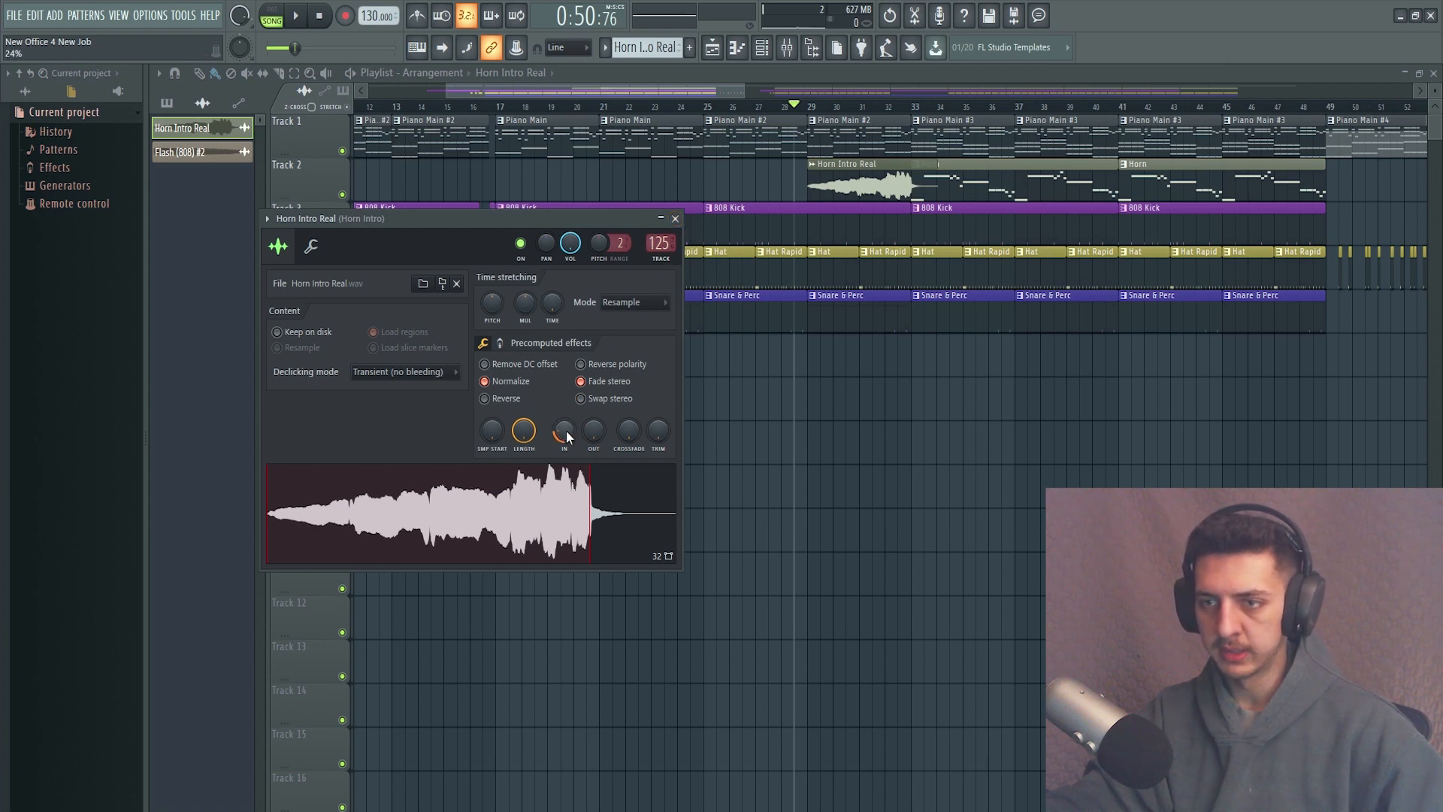
left_click(675, 218)
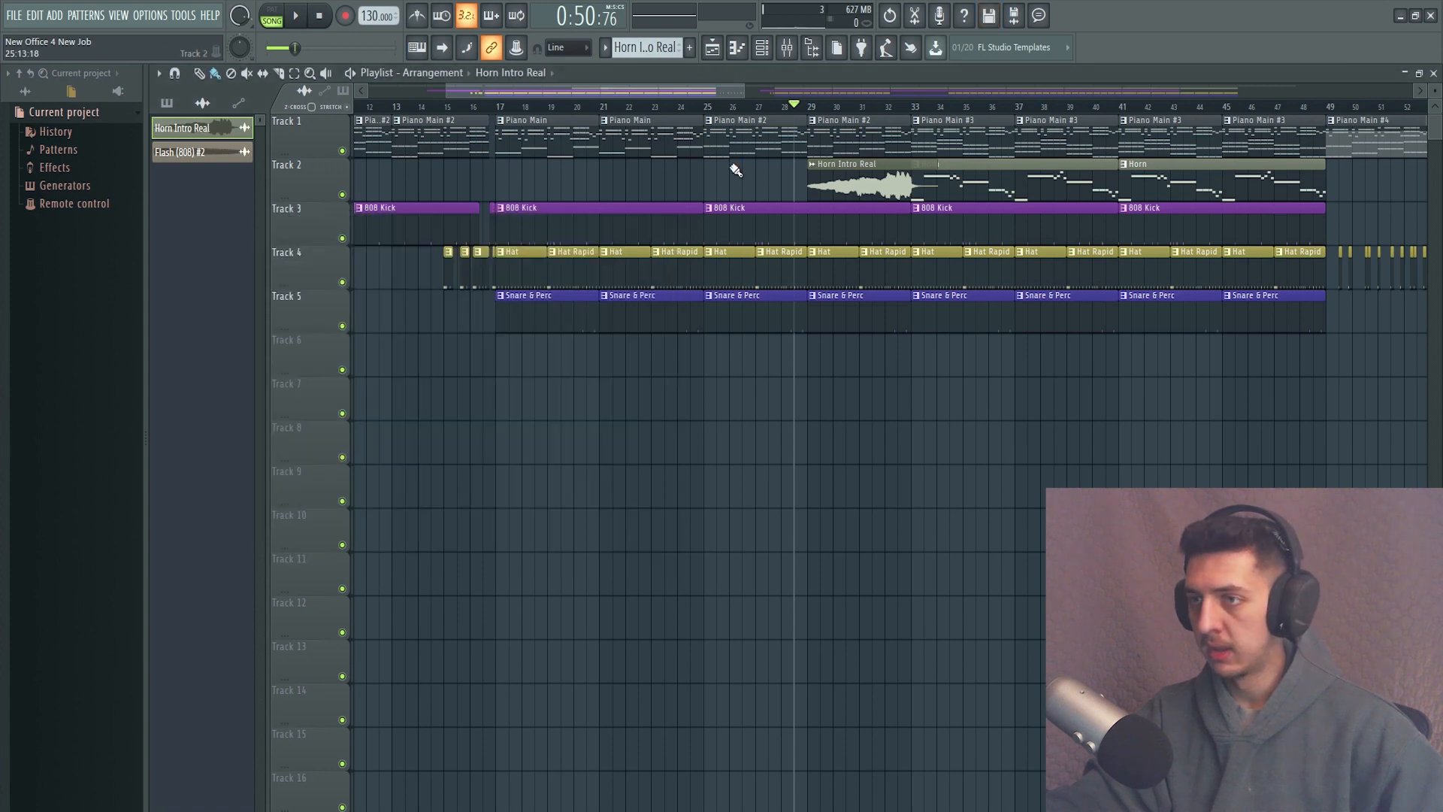
Play the song from just before the horn intro at bar 29 and position the playhead at bar 45.
key("space")
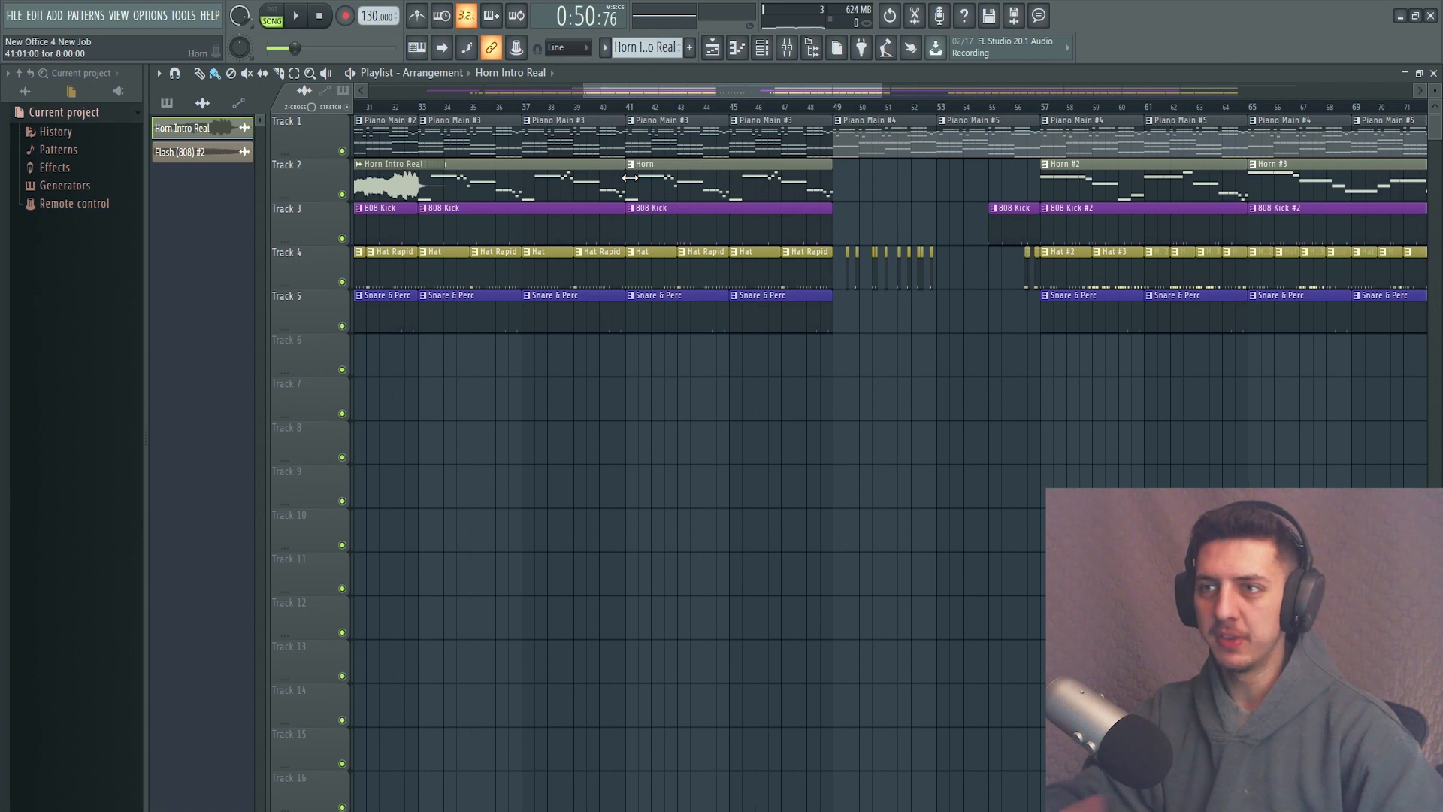
left_click(734, 114)
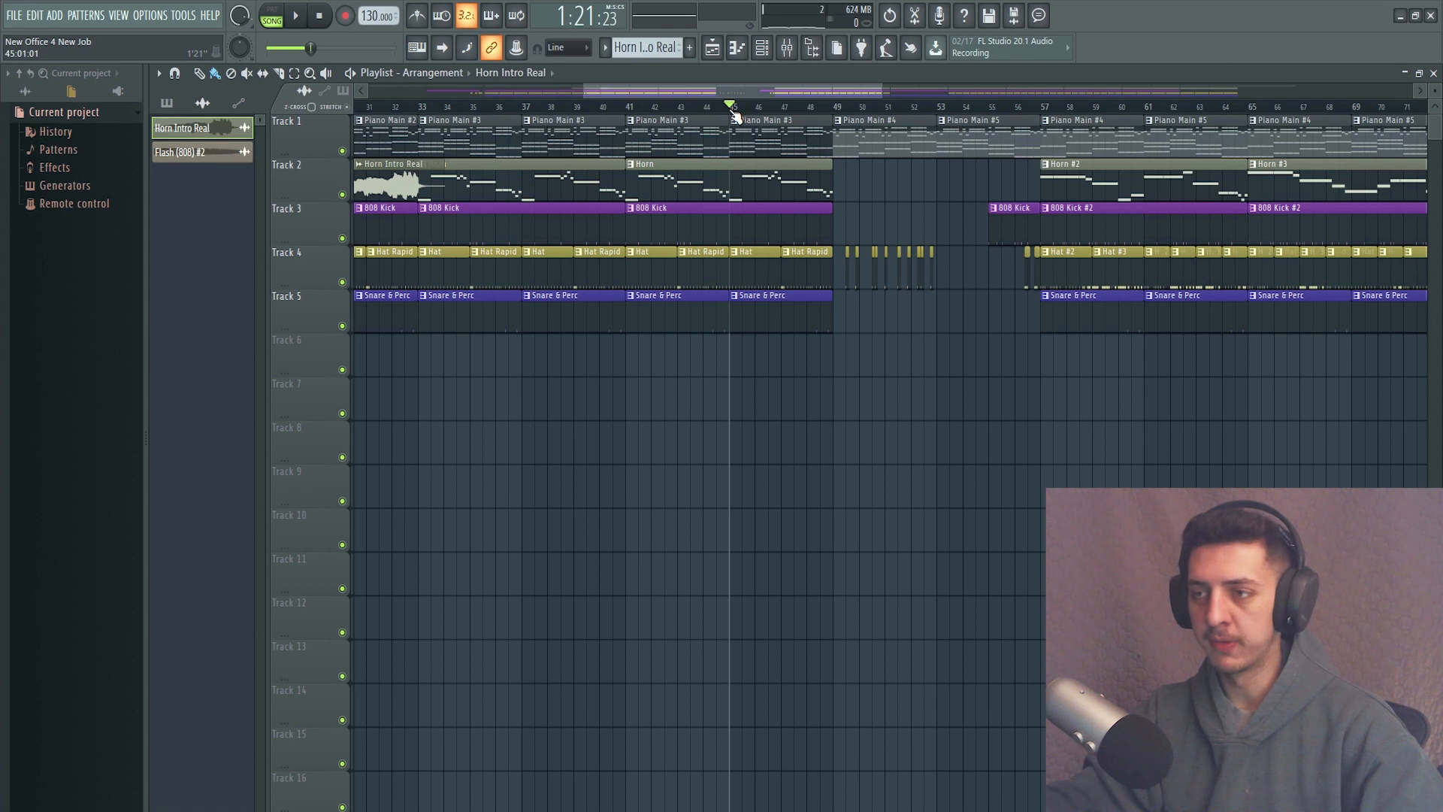
scroll(703, 208, "down", 4)
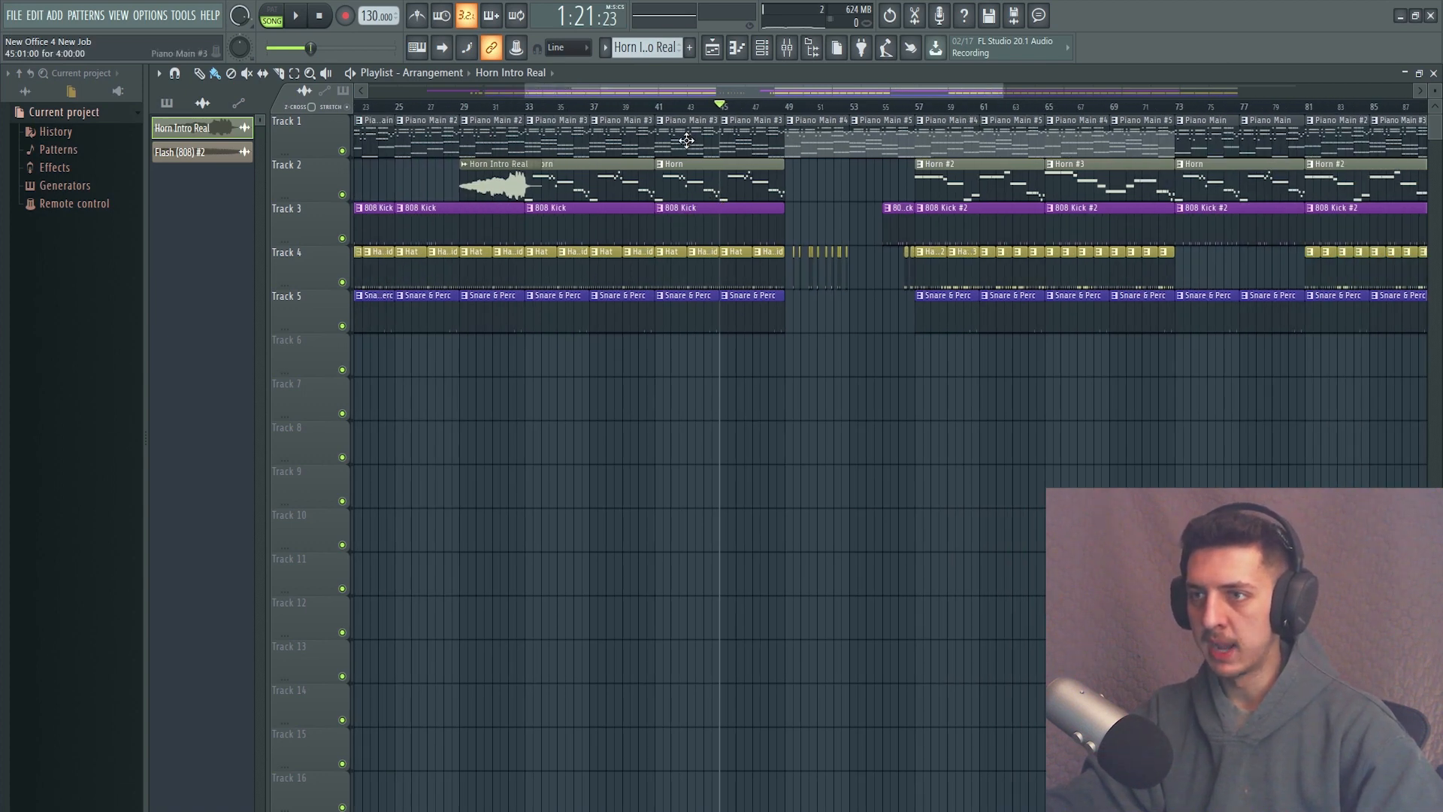
Show the pattern list beside the playlist and play the song from about bar 46.
left_click(165, 104)
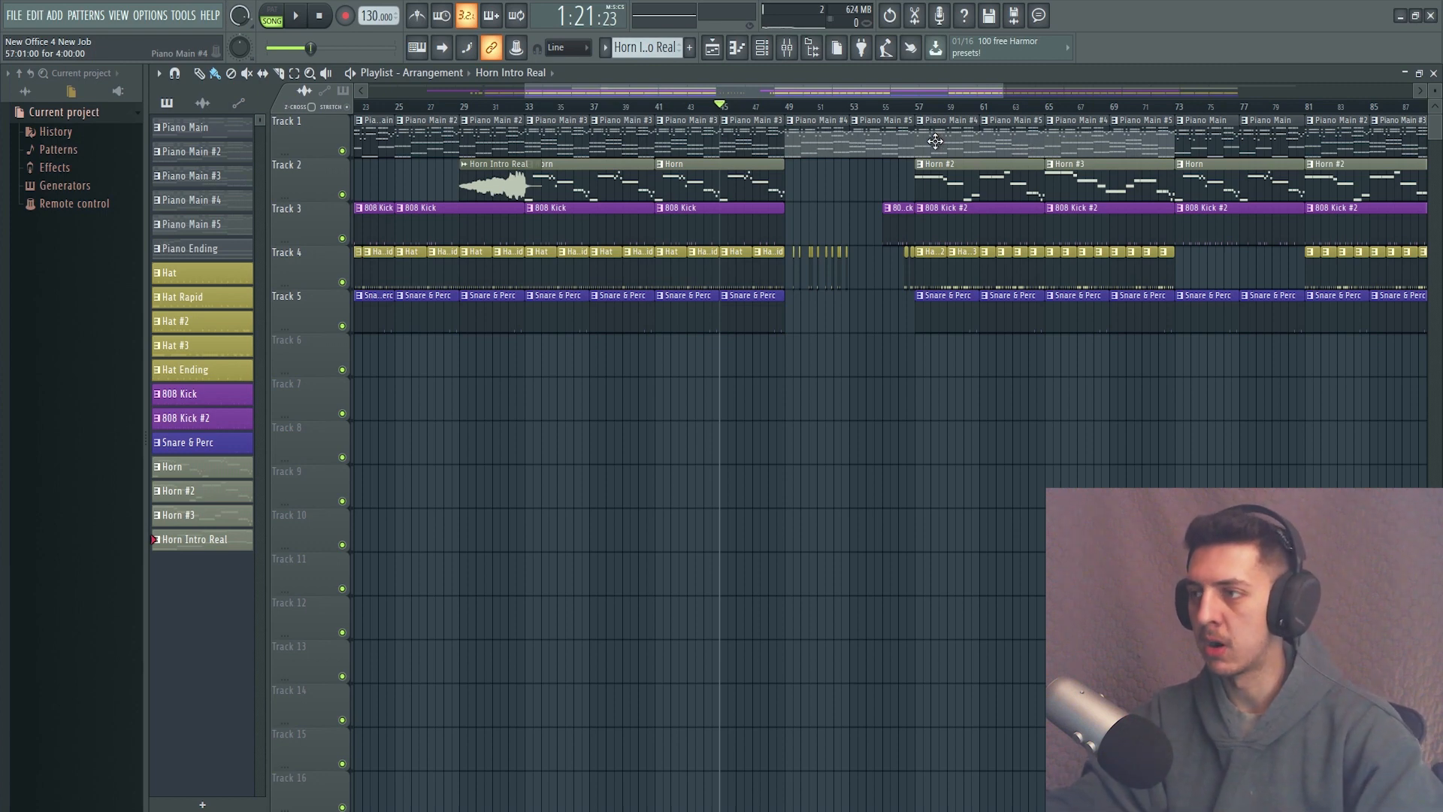
left_click(760, 107)
mouse_move(763, 109)
left_mouse_down()
mouse_move(779, 113)
mouse_move(737, 109)
left_mouse_up()
key("space")
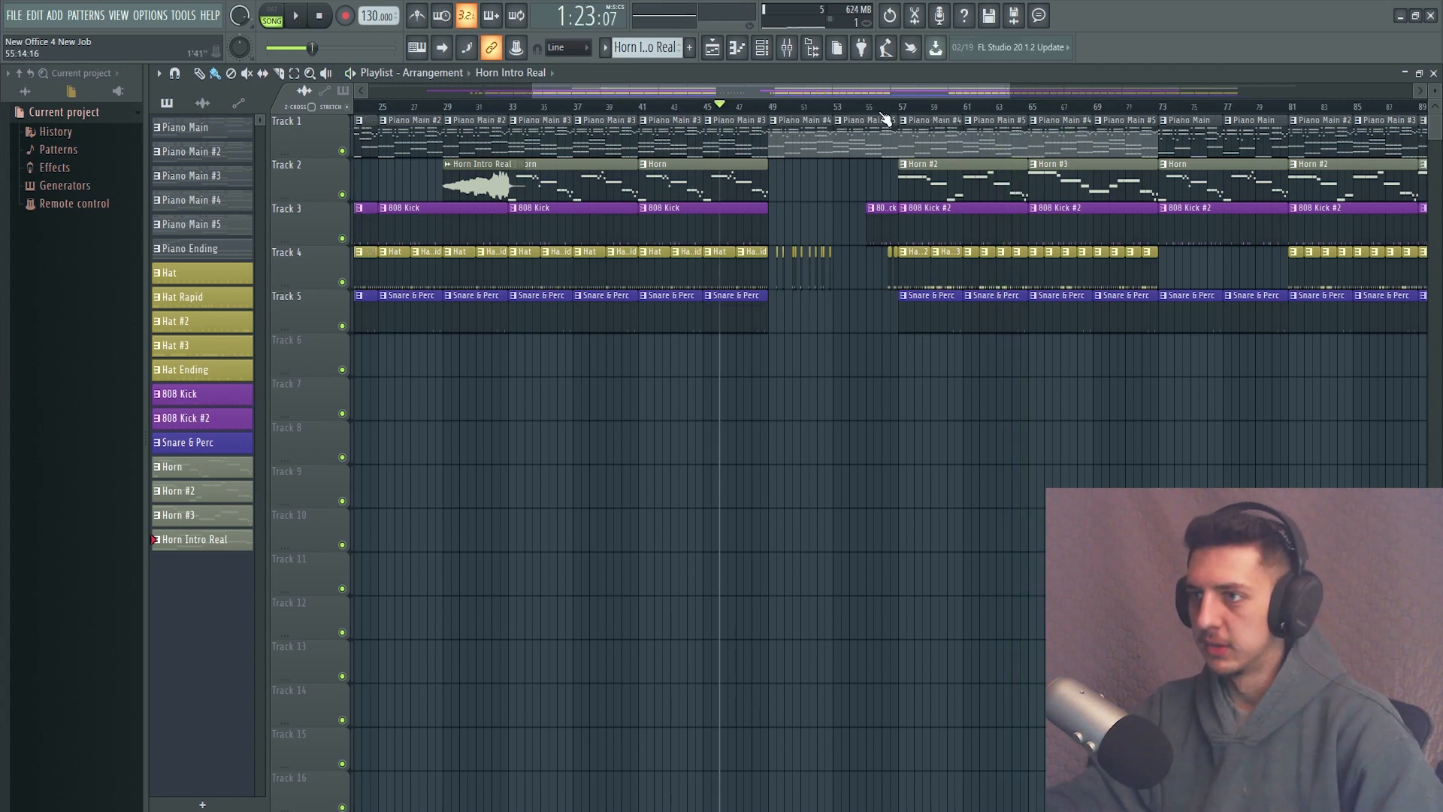
Examine the arrangement from the bar 49 breakdown to the Piano Ending clip and position playback just before bar 73.
left_click_drag(873, 106, 604, 114)
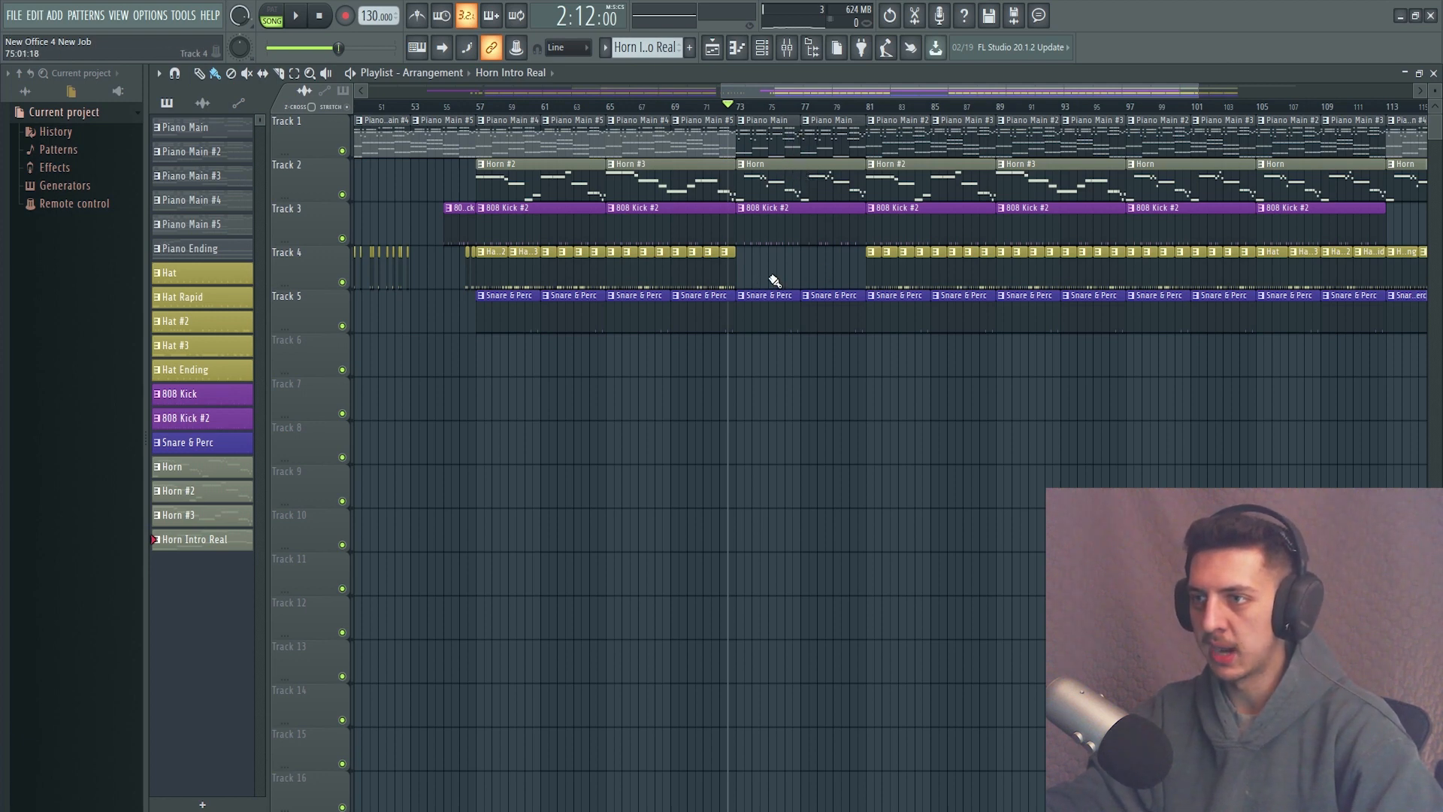
scroll(774, 280, "right", 6)
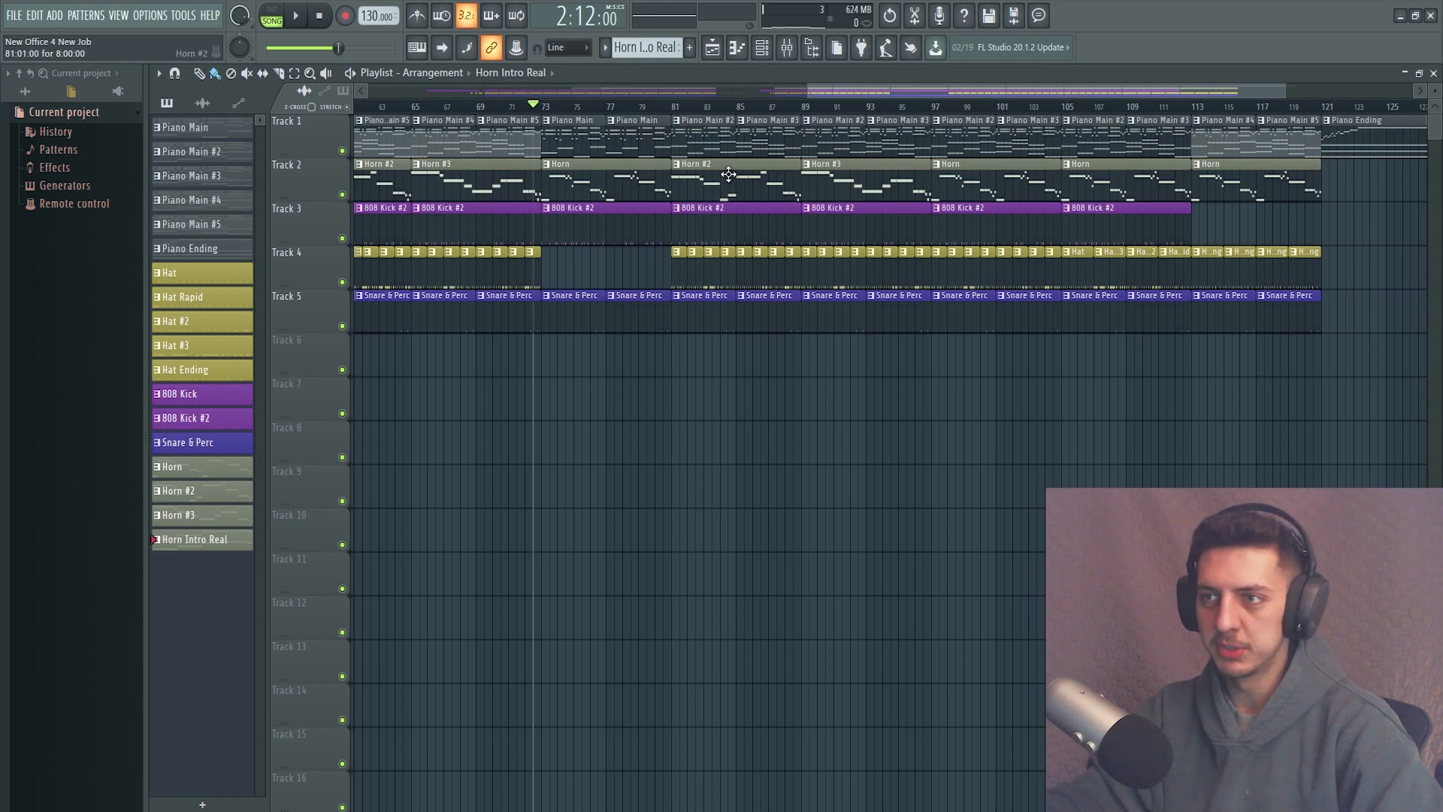
scroll(431, 197, "left", 4)
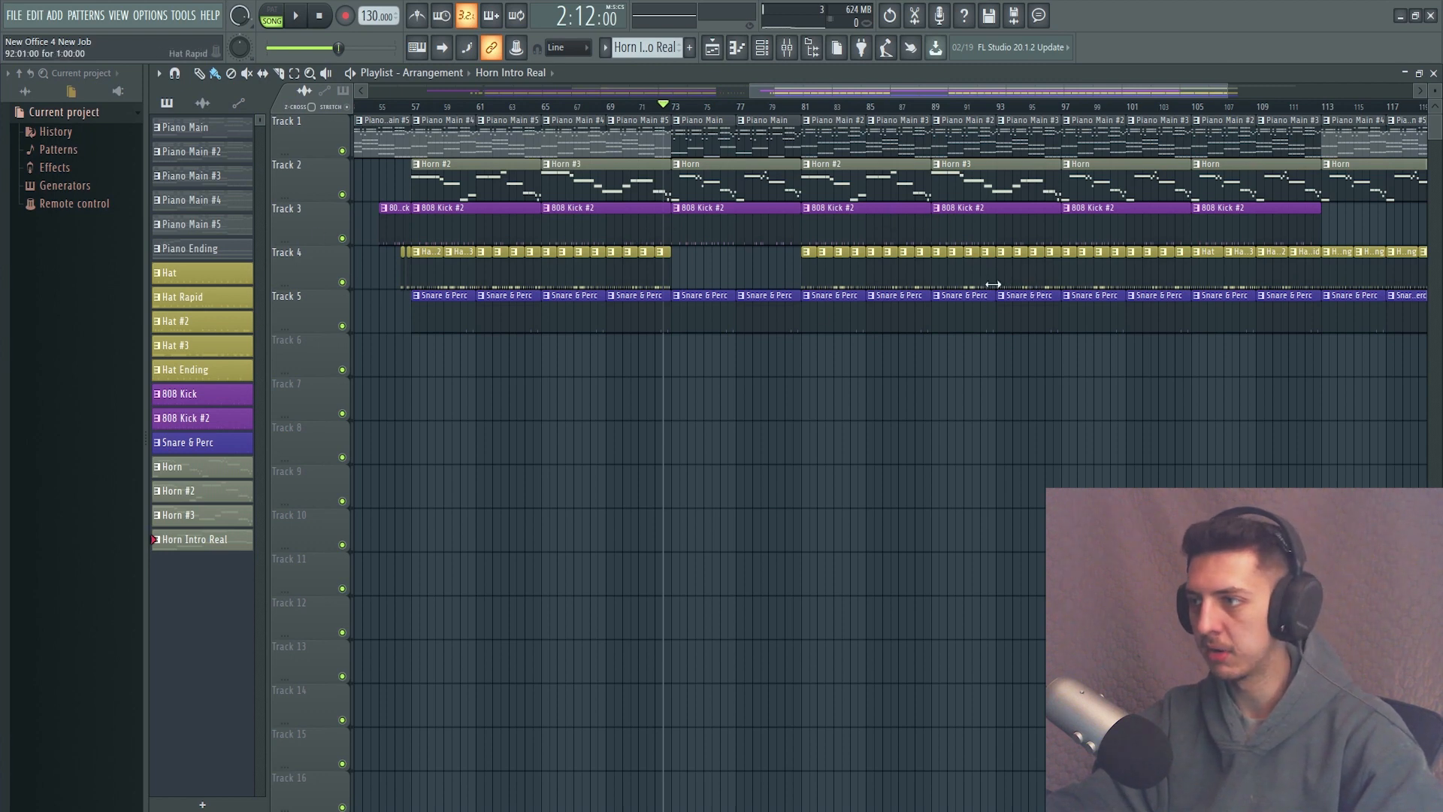
scroll(1041, 261, "right", 3)
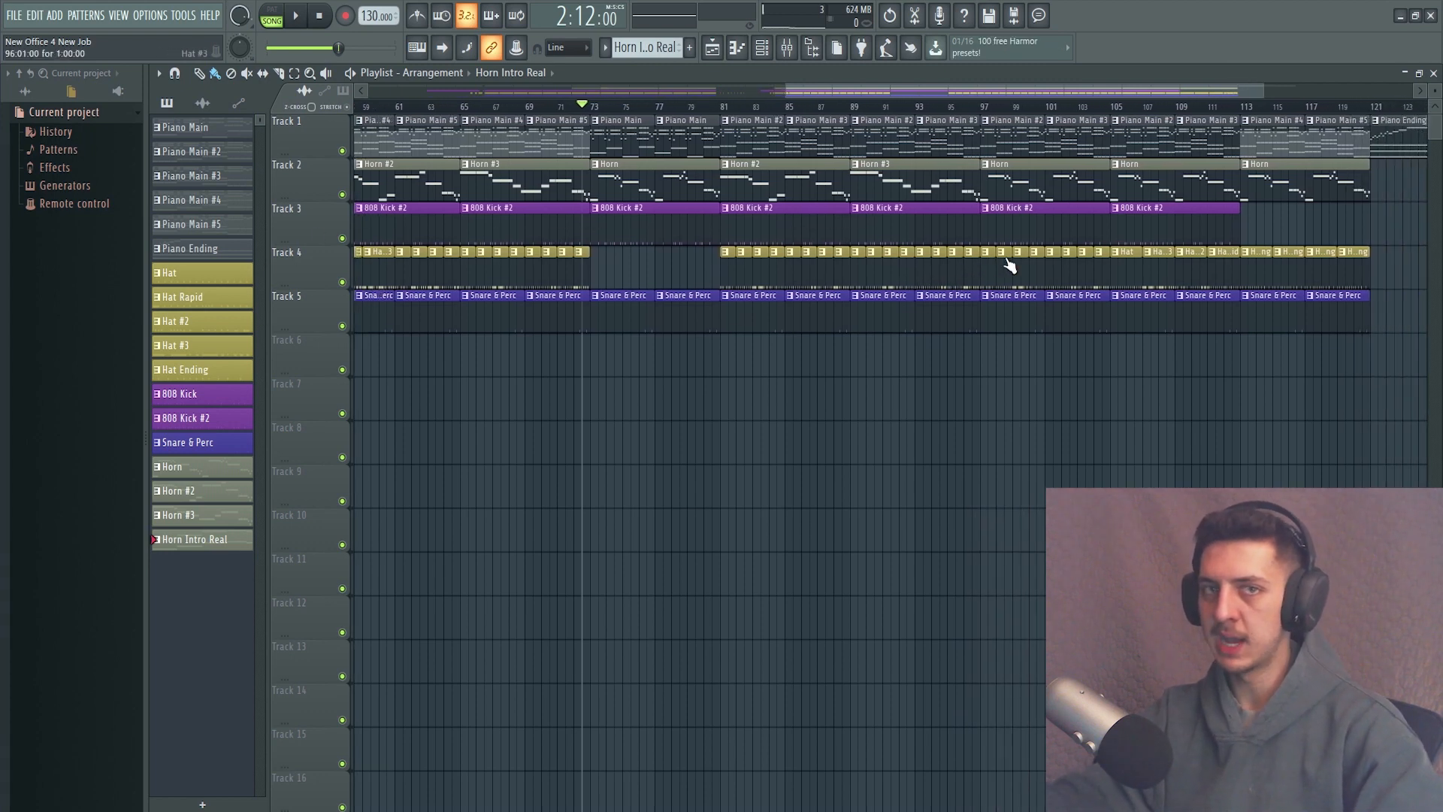
scroll(1009, 265, "right", 6)
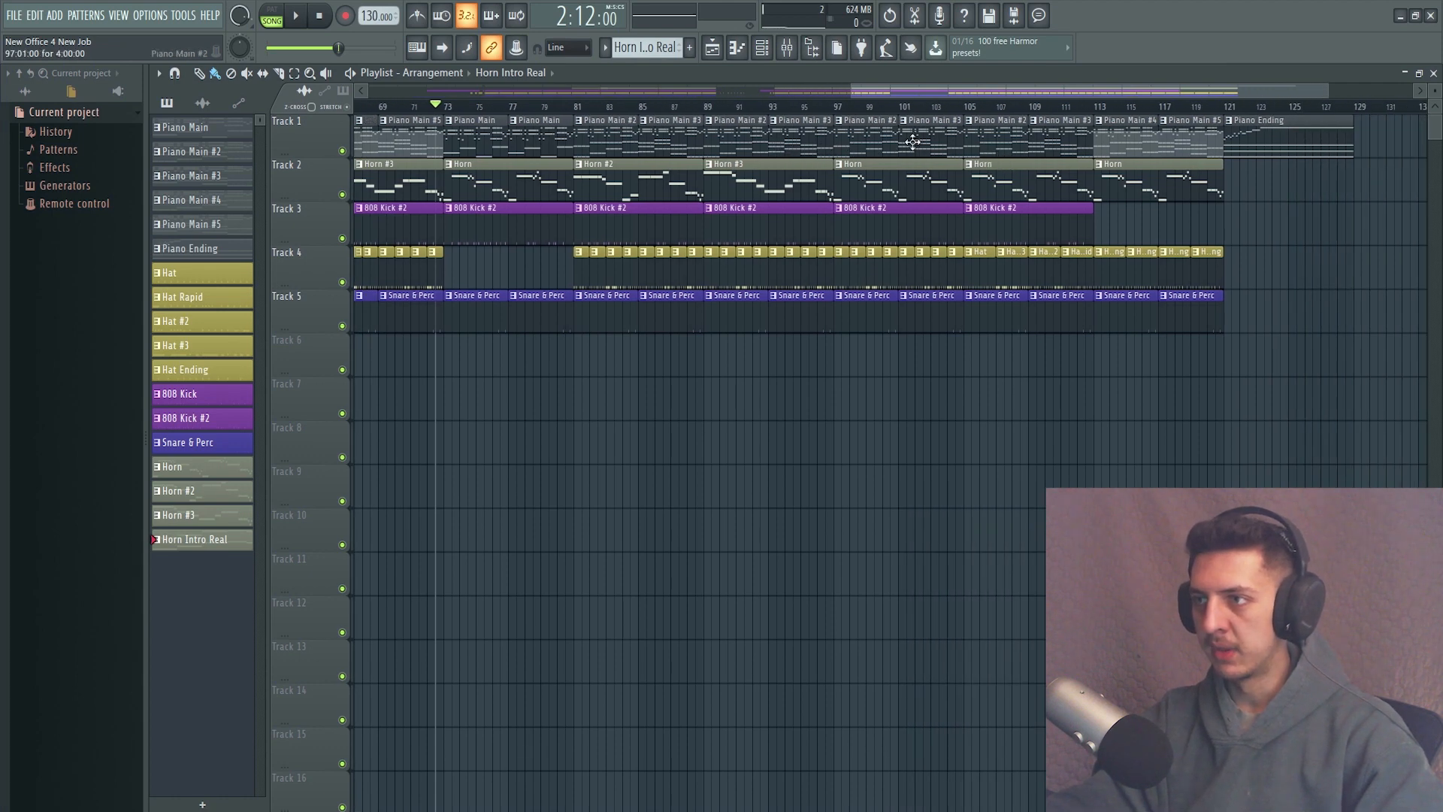
scroll(1171, 173, "down", 2)
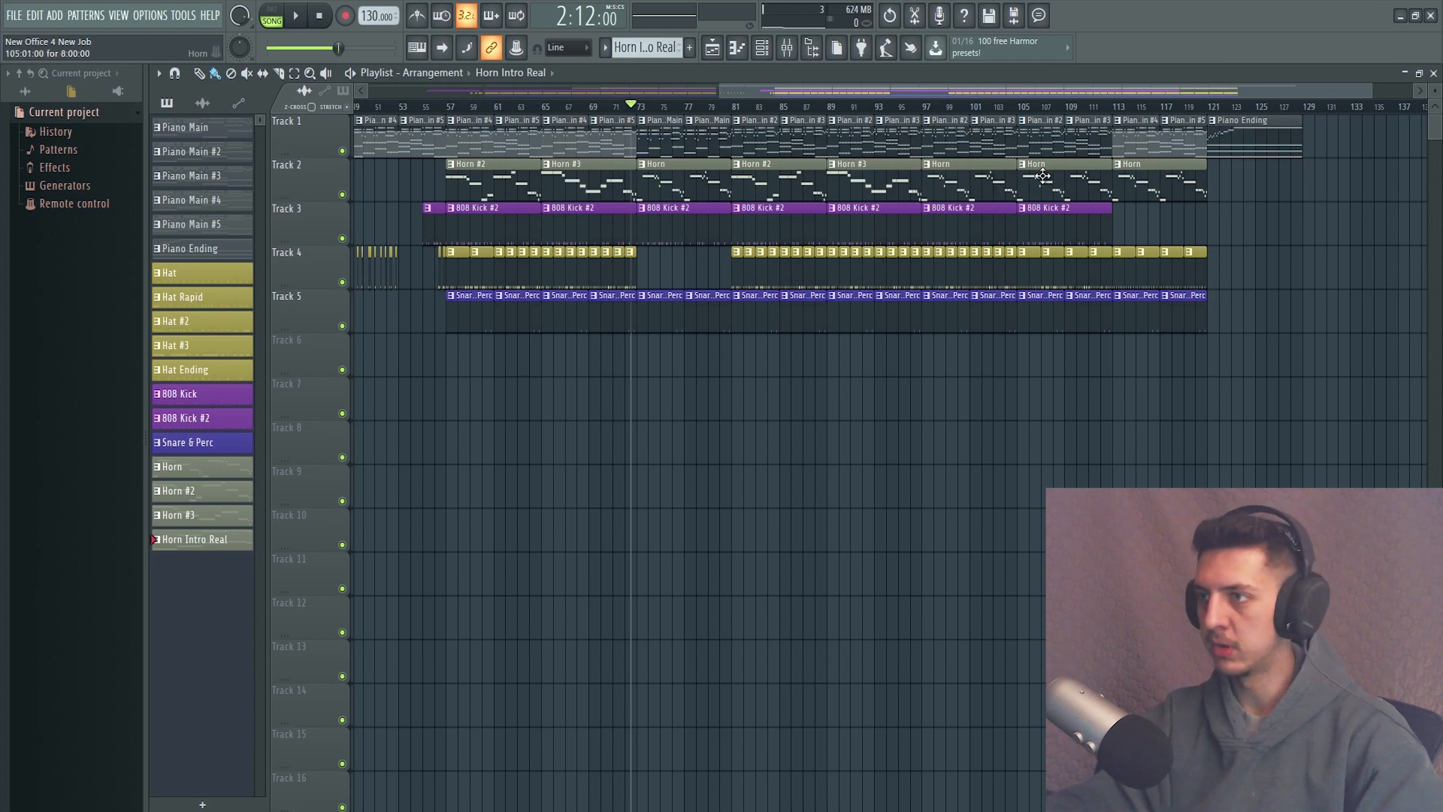
scroll(1173, 158, "up", 2)
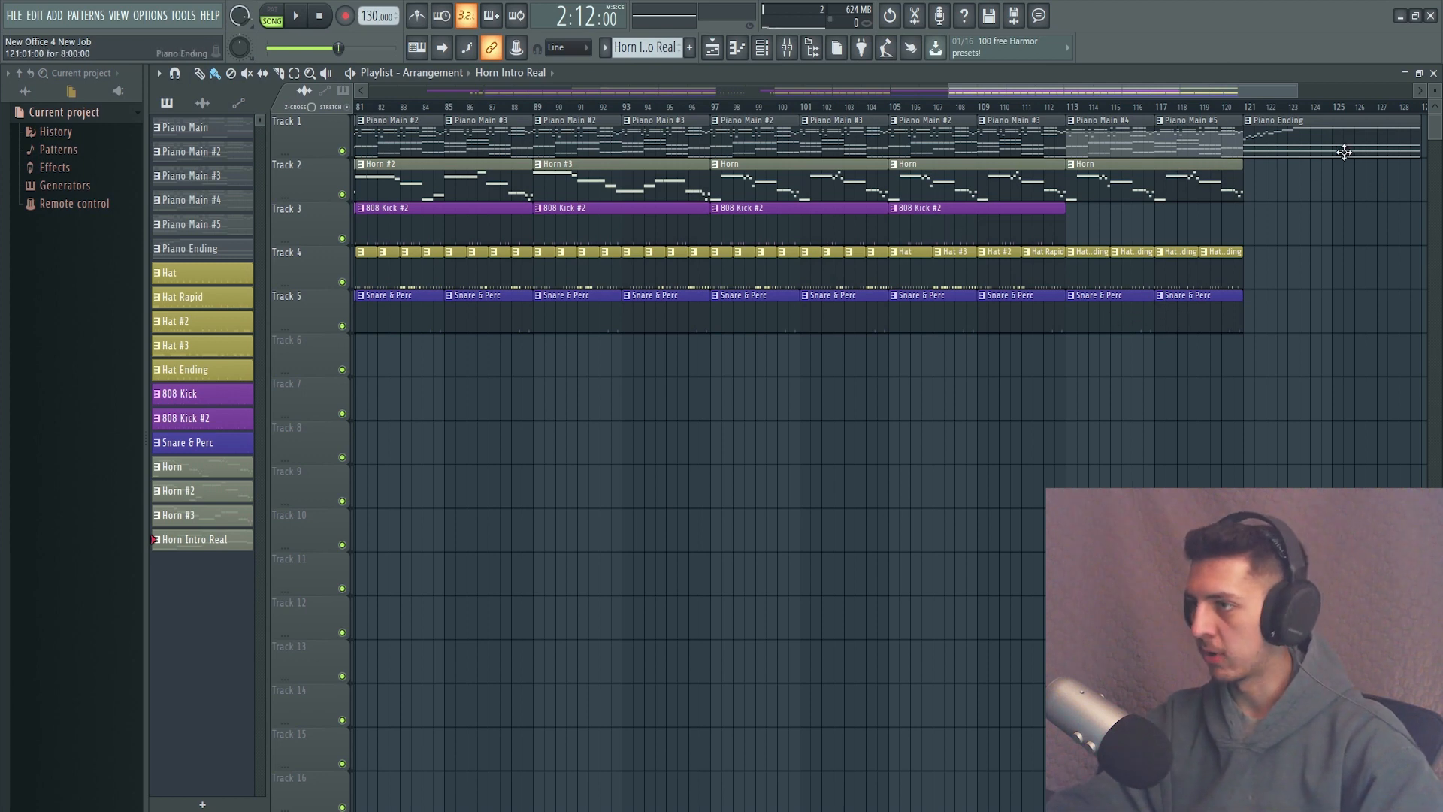
scroll(1288, 155, "down", 2)
scroll(903, 241, "down", 2)
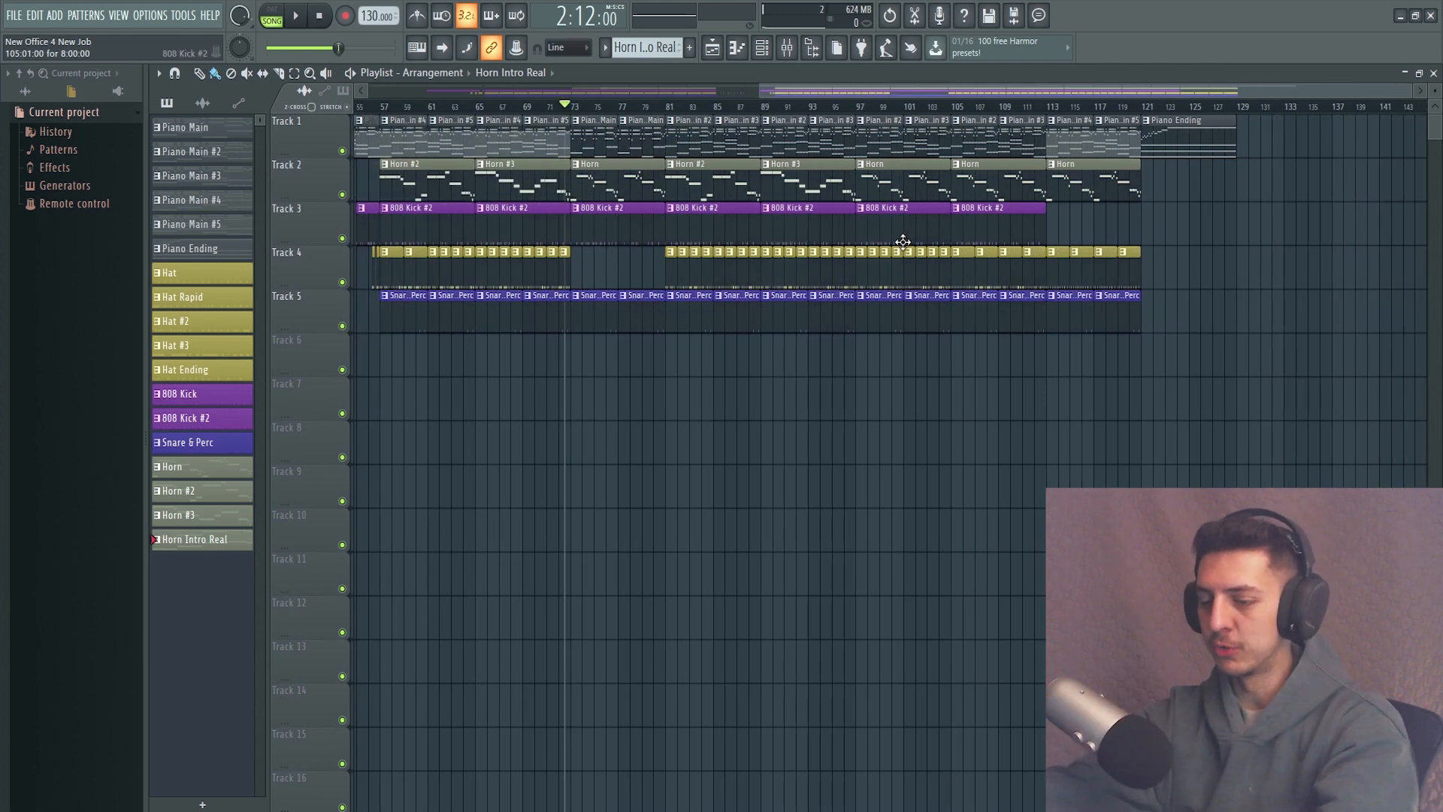
scroll(902, 241, "left", 2)
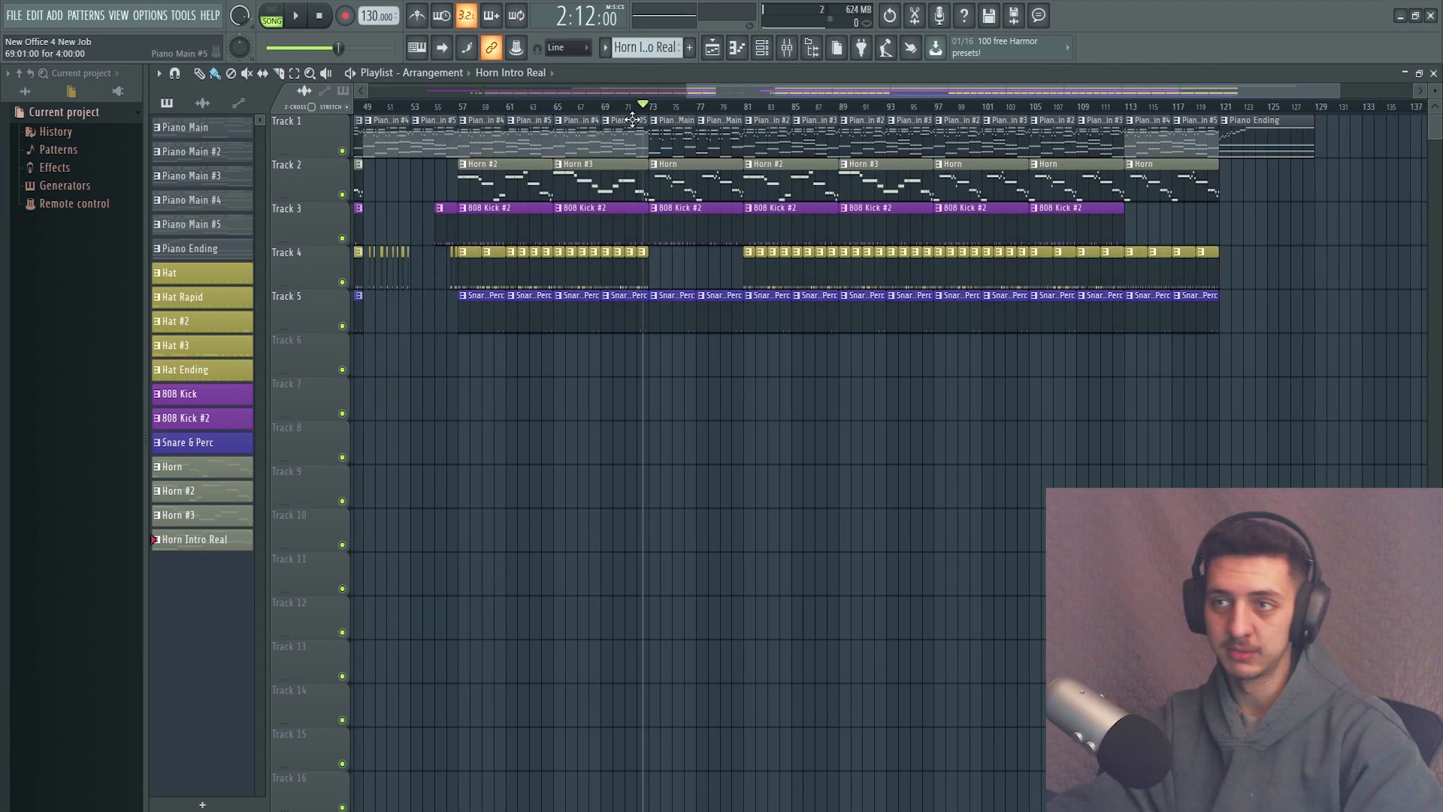
scroll(633, 120, "left", 3)
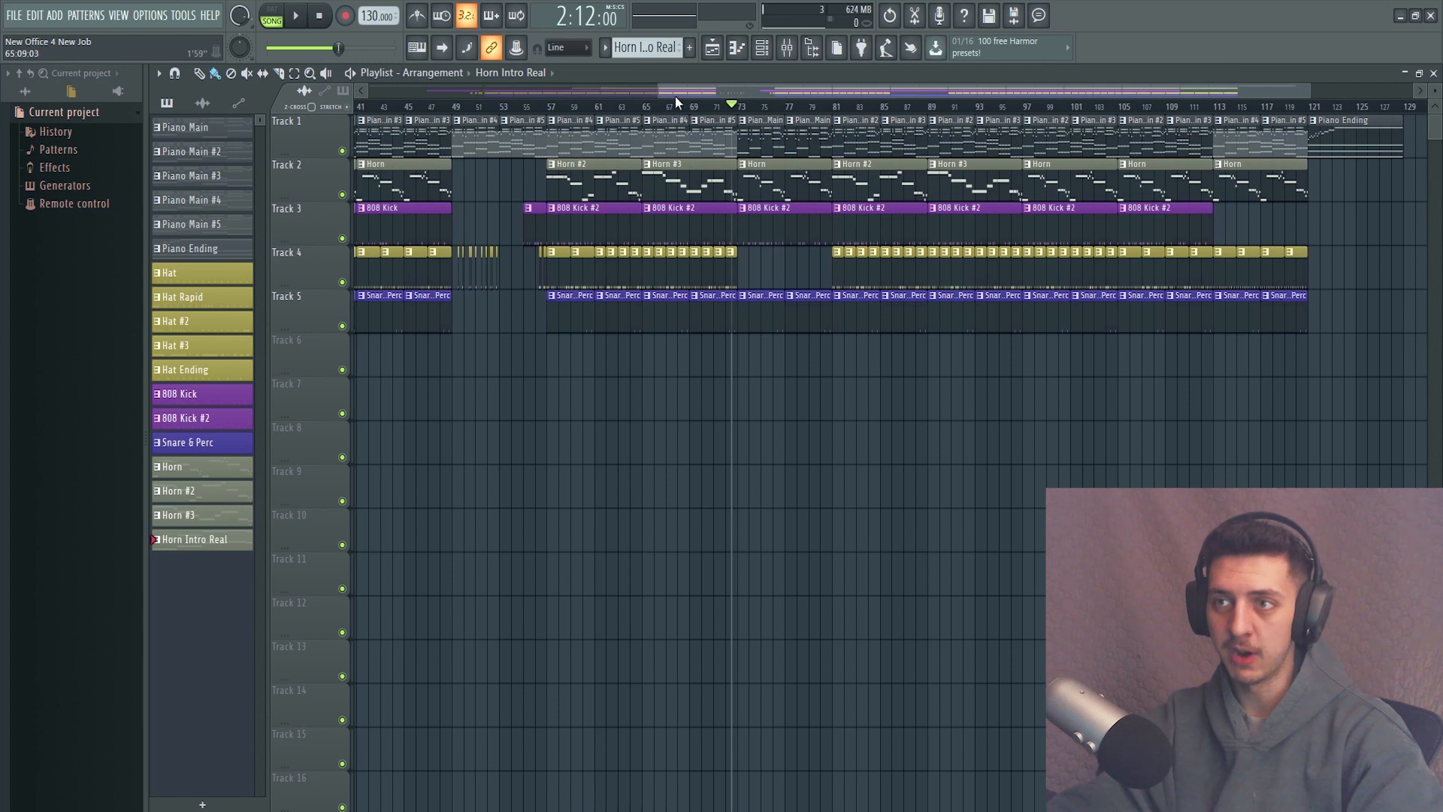
left_click(727, 107)
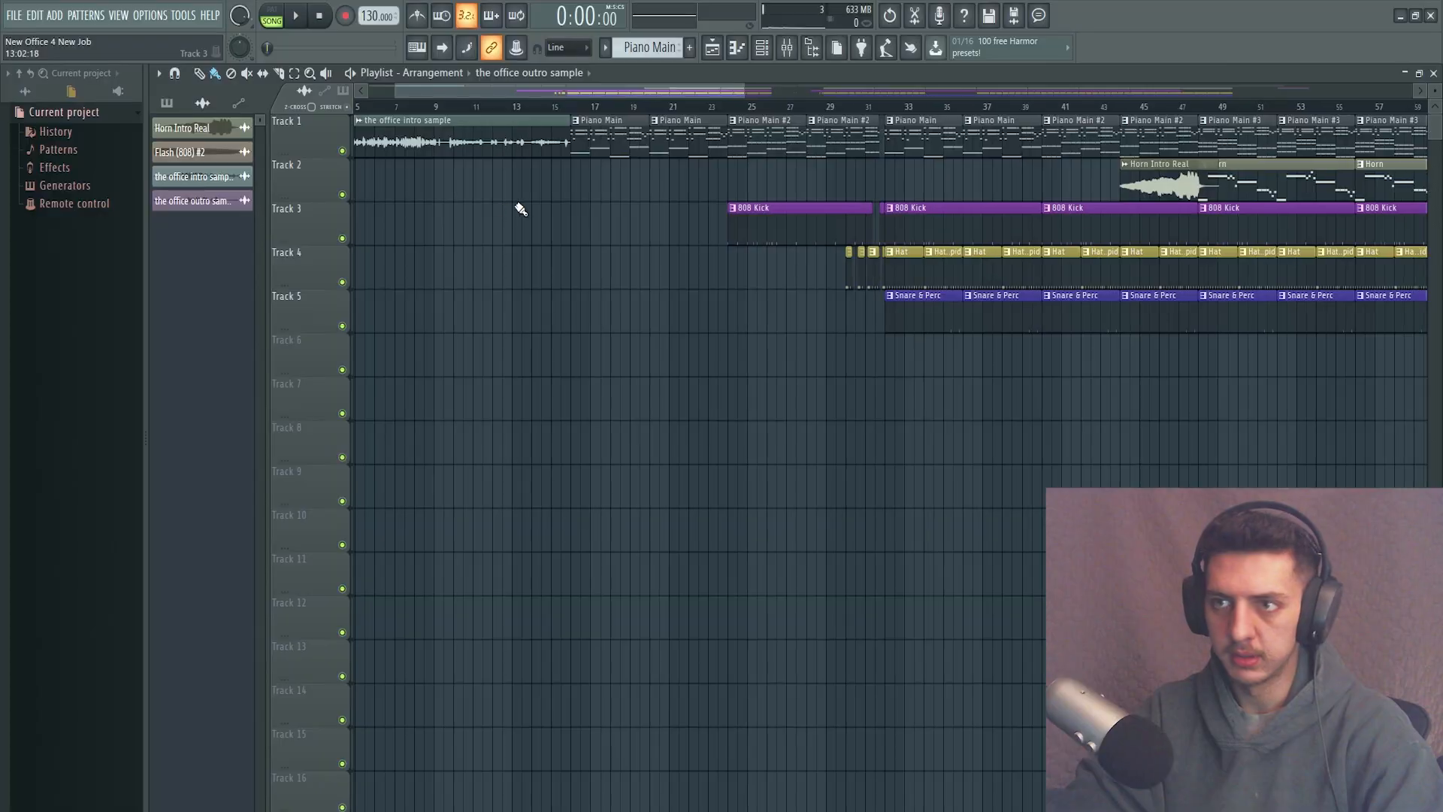
Select all playlist clips, clear the selection and play the song from the office intro sample at the start.
scroll(516, 210, "down", 5)
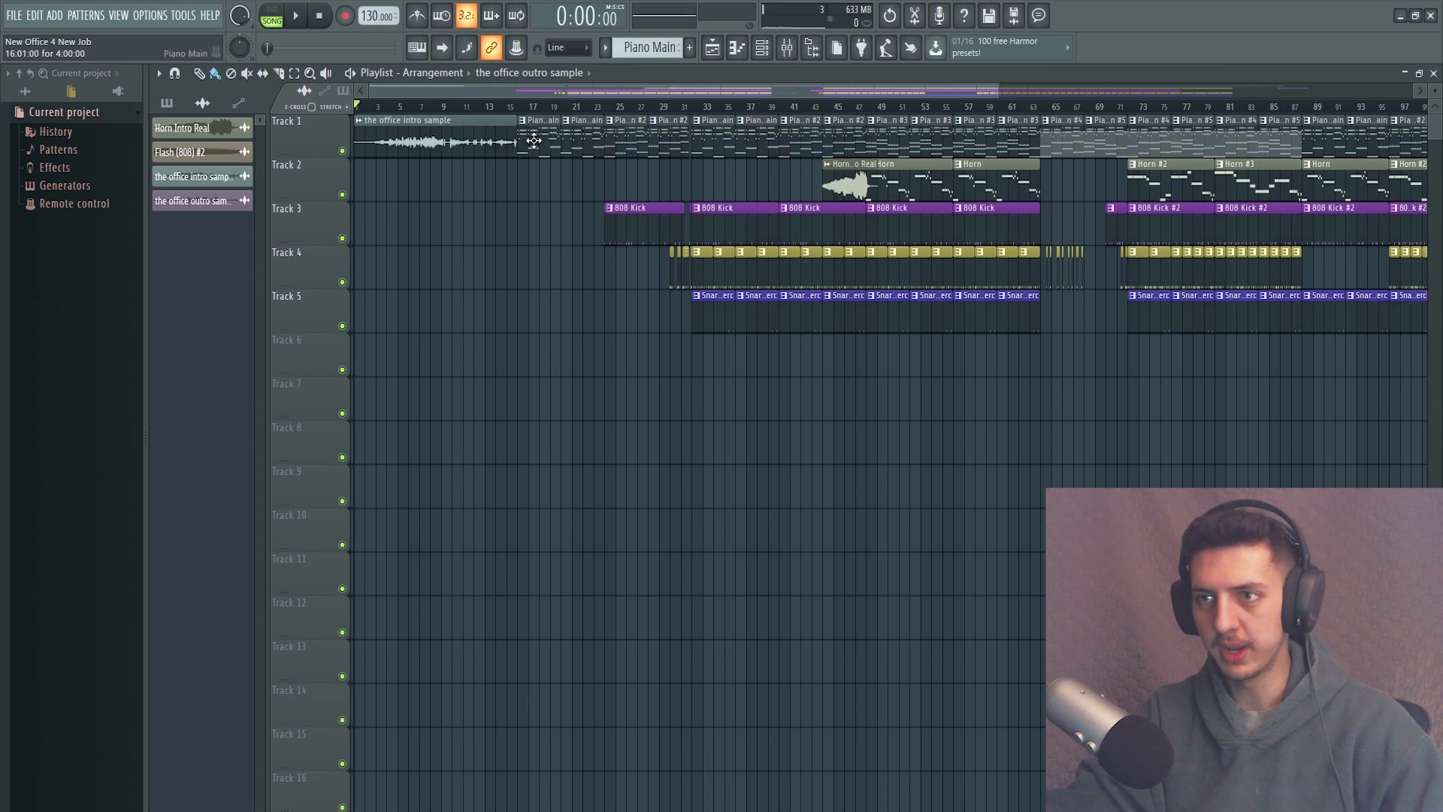
key("ctrl+a")
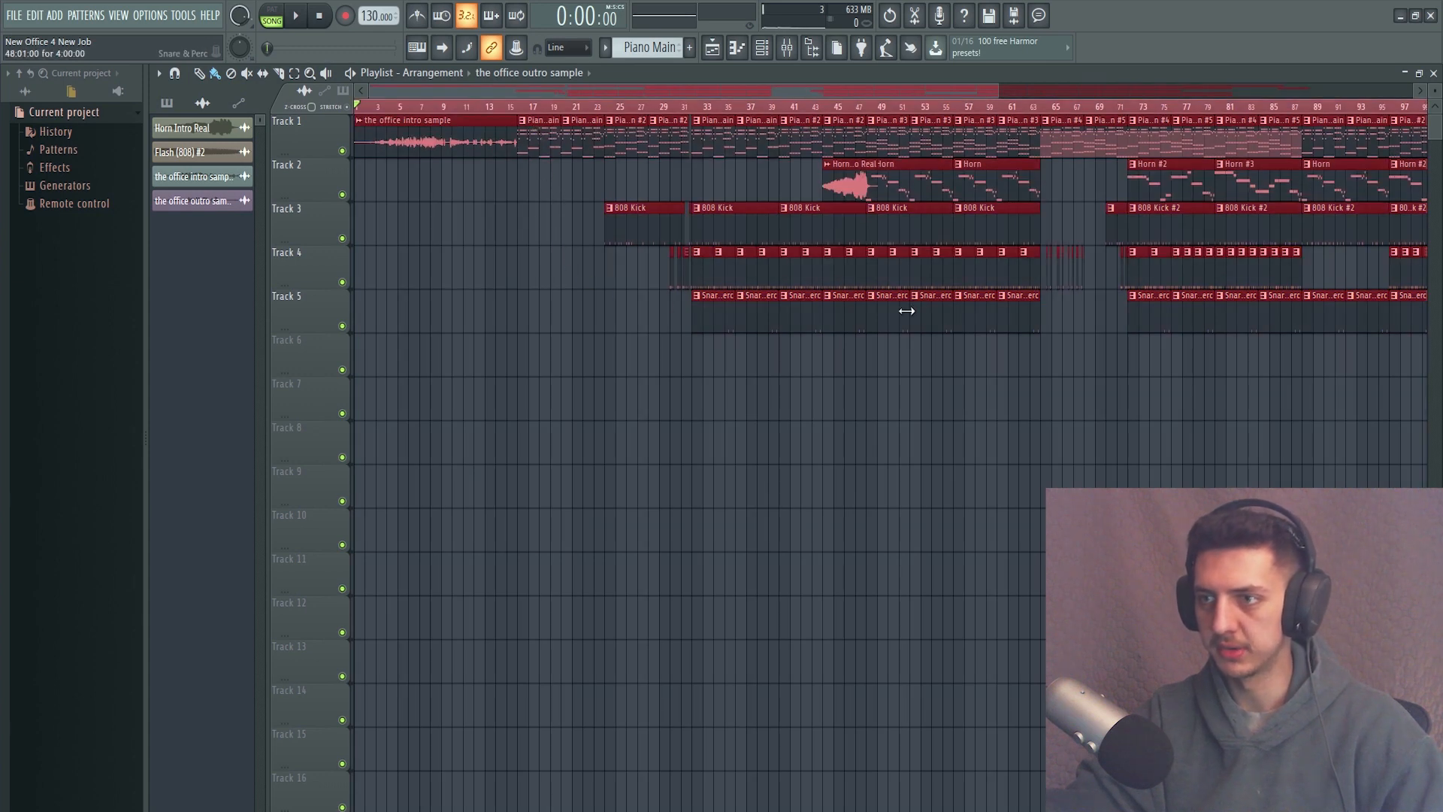
key("ctrl+d")
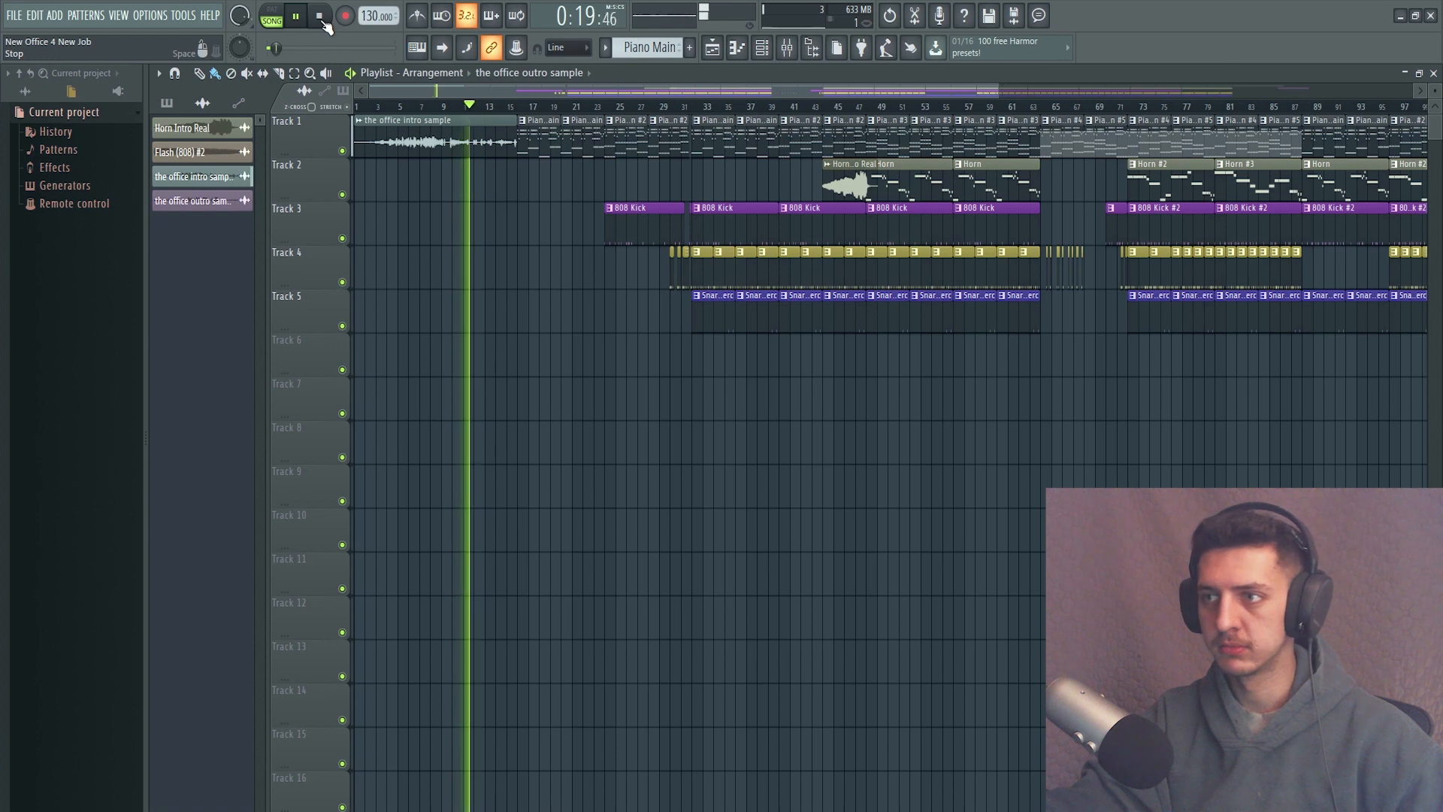
scroll(573, 219, "up", 4)
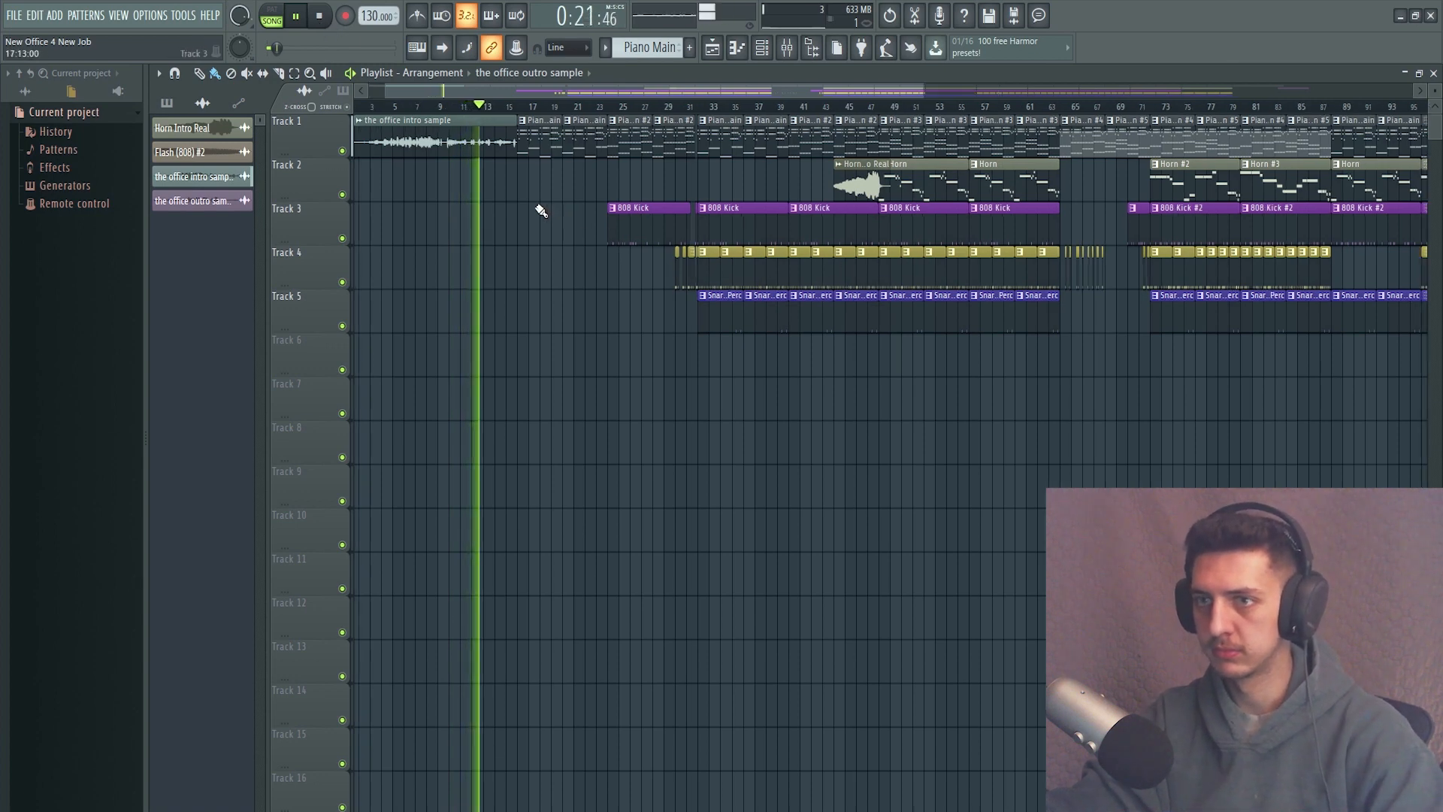